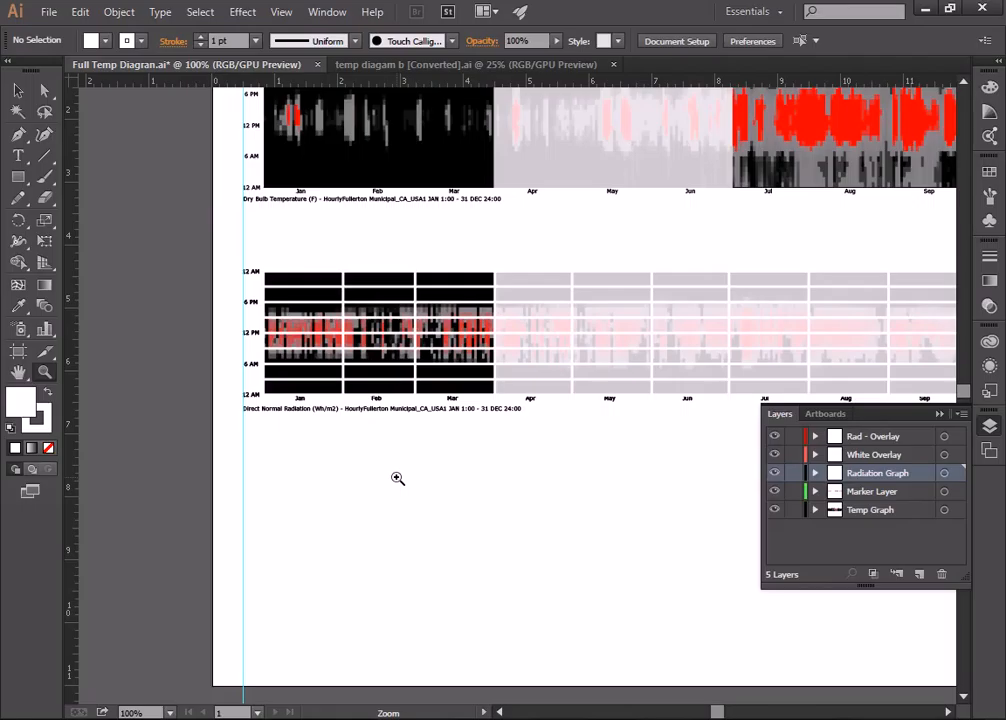
- Hide the White Overlay layer so both graphs show without the fade
click(774, 455)
drag(716, 713, 725, 714)
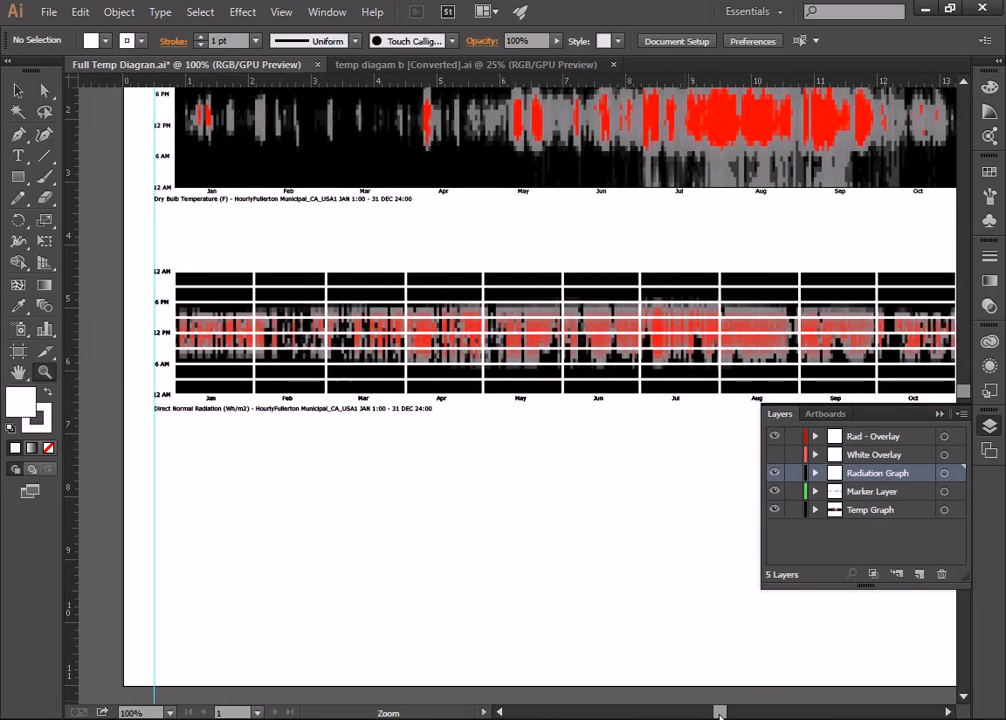
scroll(620, 322, up, 3)
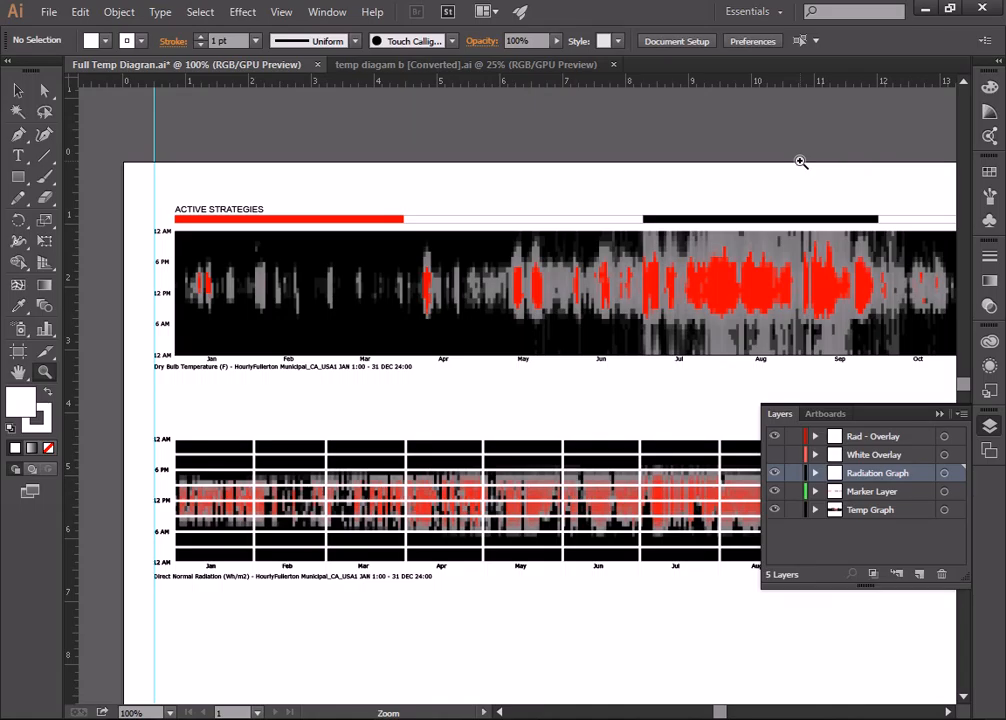
- Try to replace ACTIVE with PASSIVE in the heading above the dry bulb temperature graph
click(18, 155)
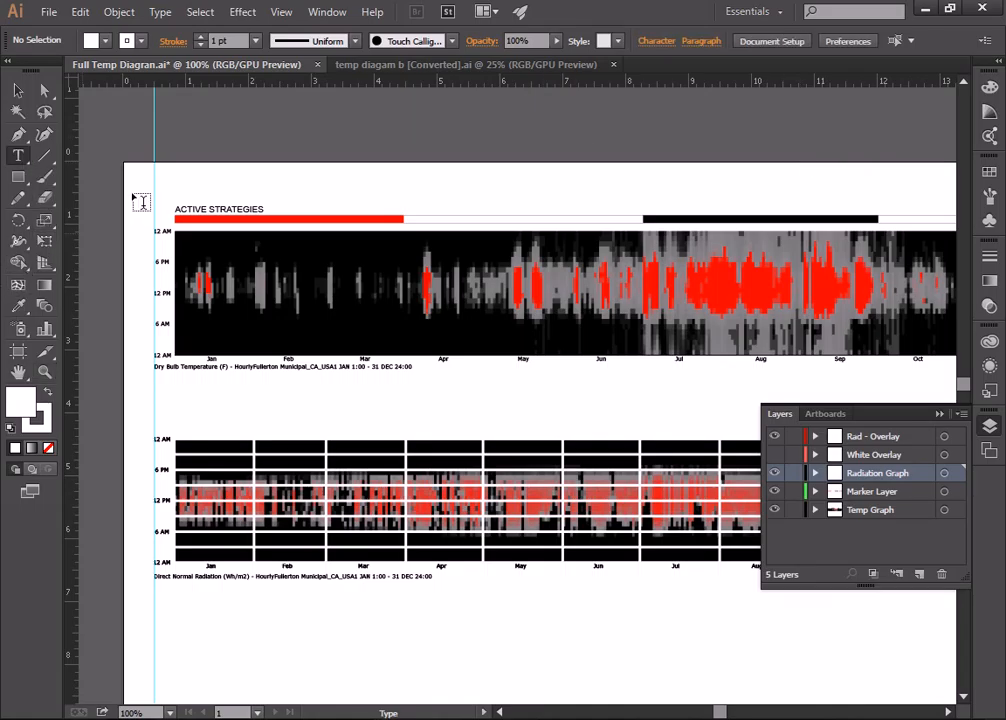
click(205, 208)
key(Escape)
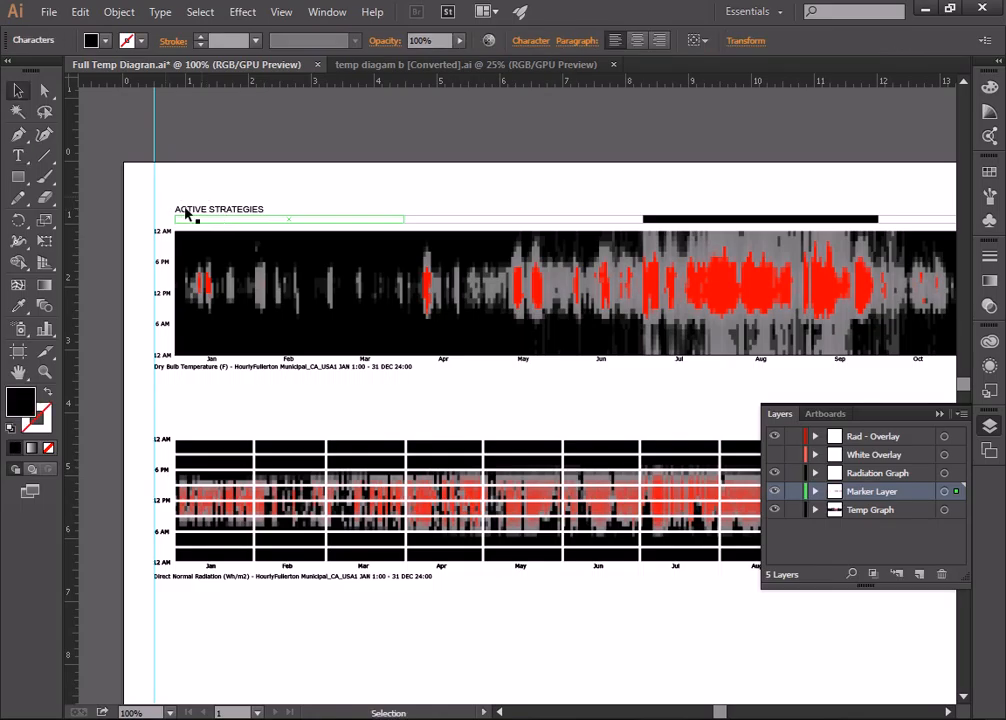
click(203, 210)
click(203, 211)
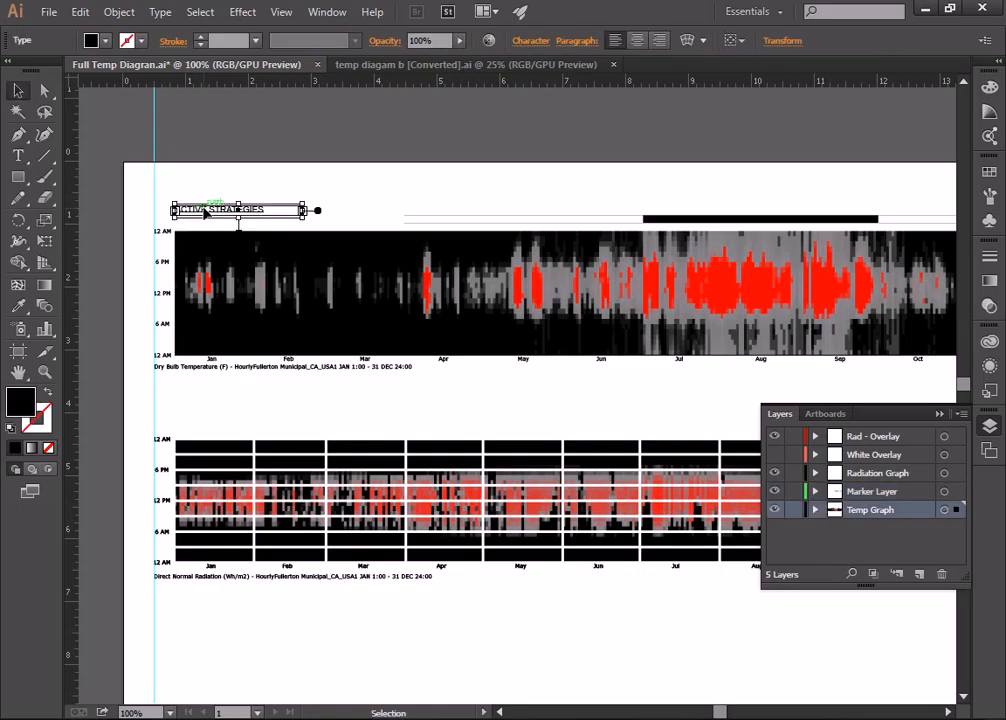
click(44, 371)
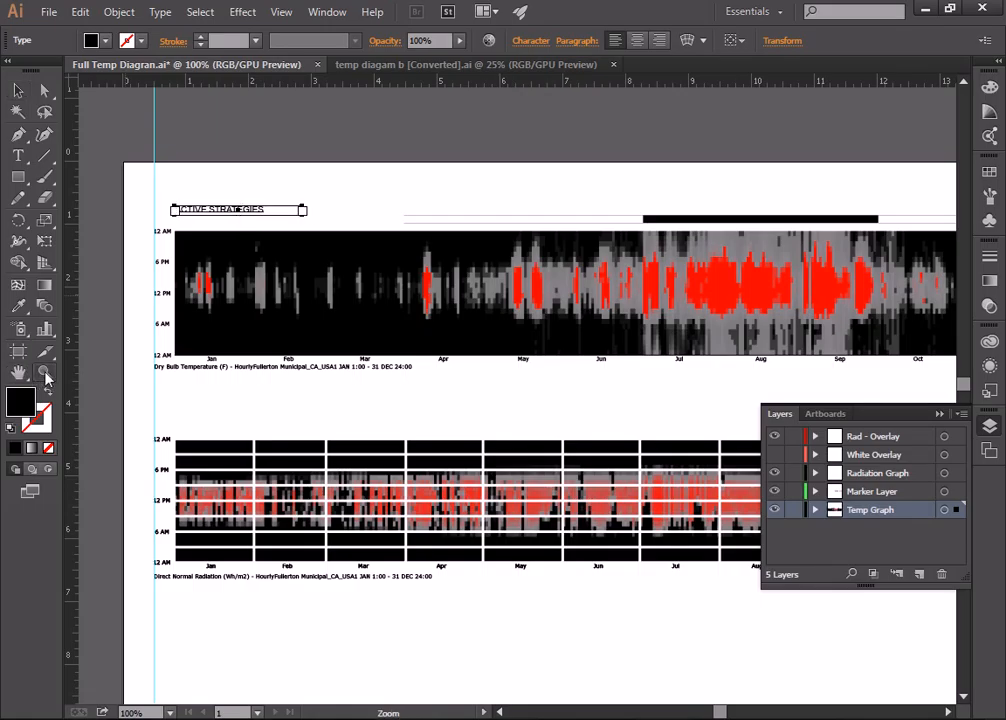
click(230, 210)
click(532, 377)
click(18, 90)
click(236, 213)
click(417, 399)
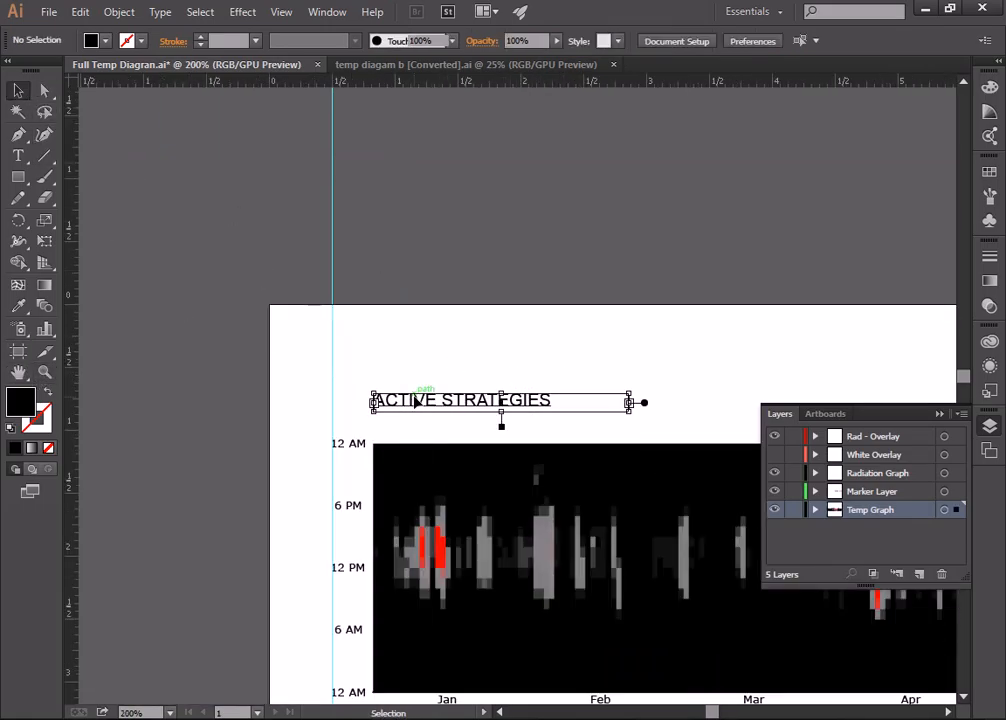
double_click(419, 400)
drag(438, 400, 367, 400)
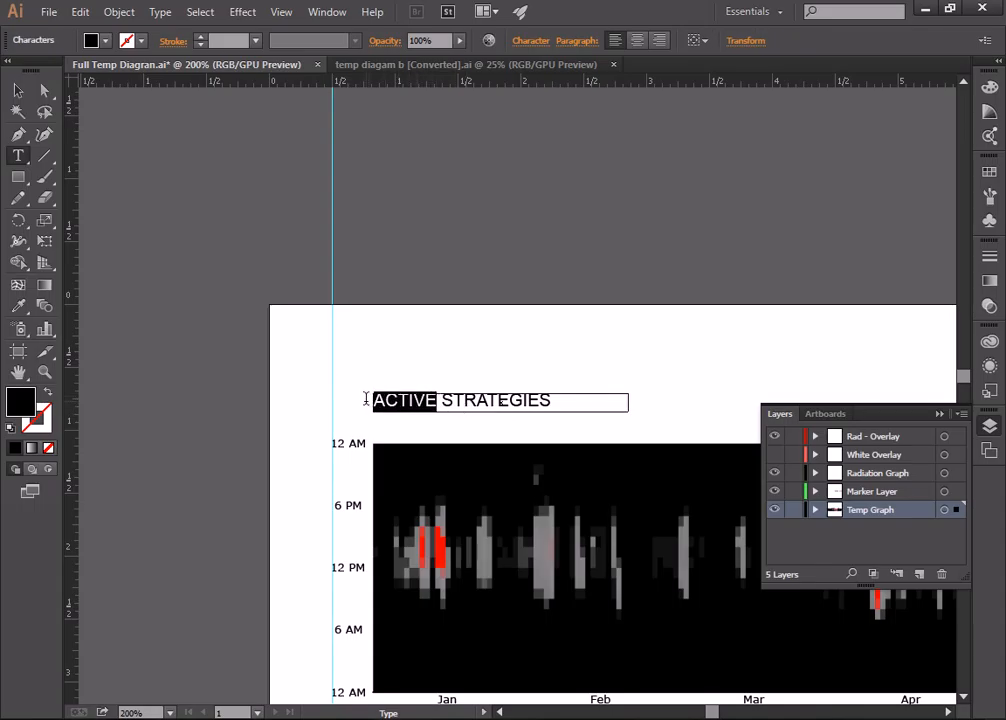
text(PASSIVE)
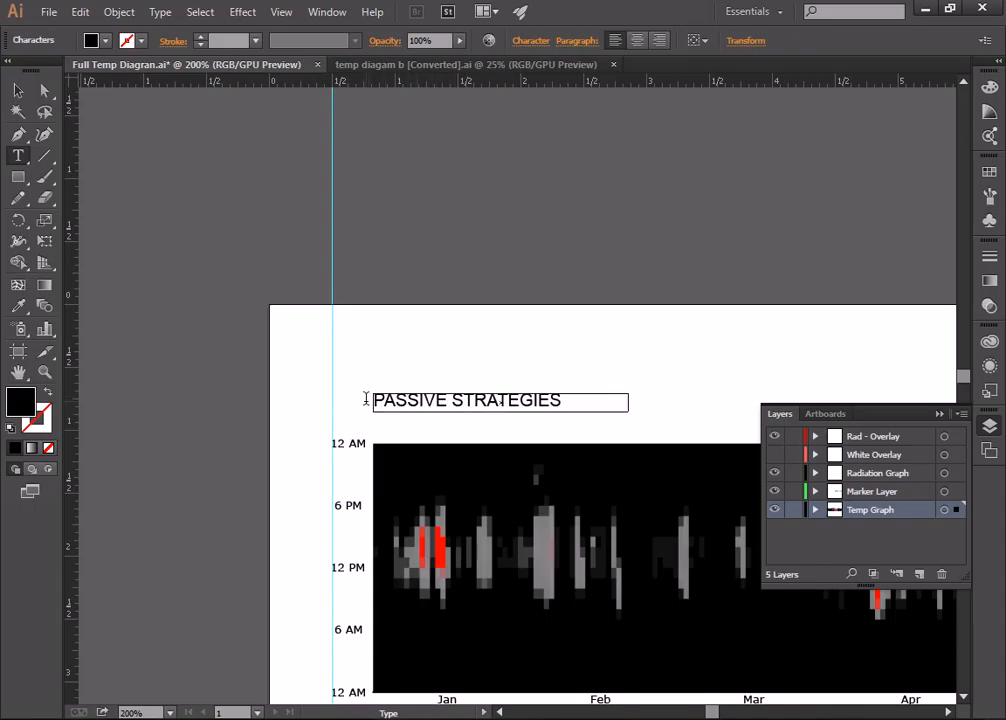
click(18, 90)
click(144, 424)
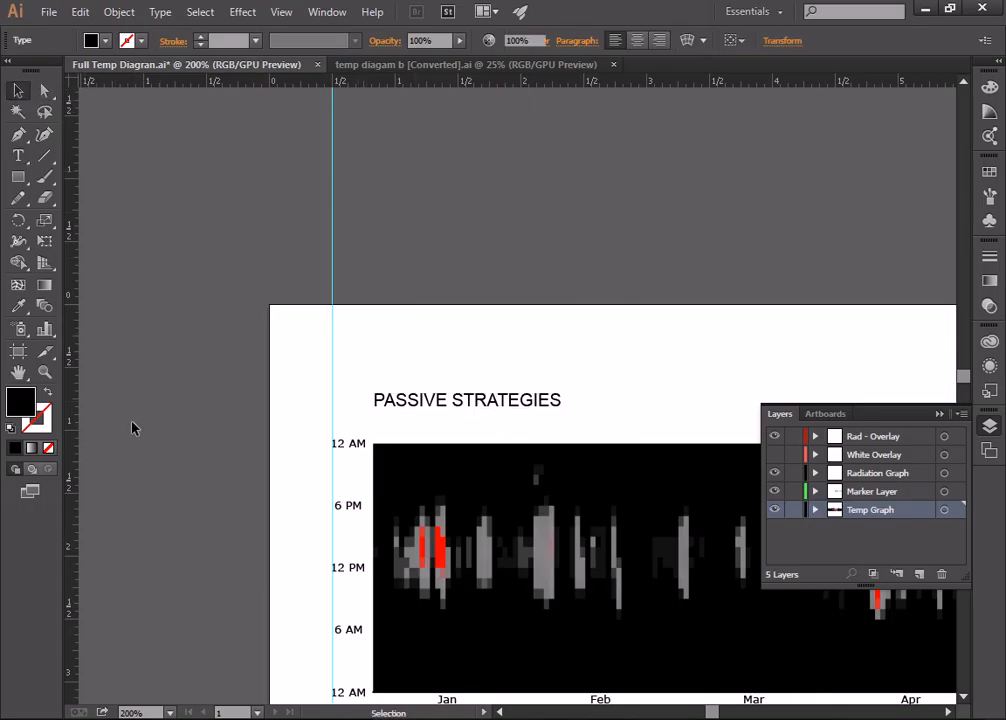
- Undo the heading edit and the accidental removal of the red marker bar beneath it
click(45, 374)
alt+click(311, 381)
alt+click(565, 386)
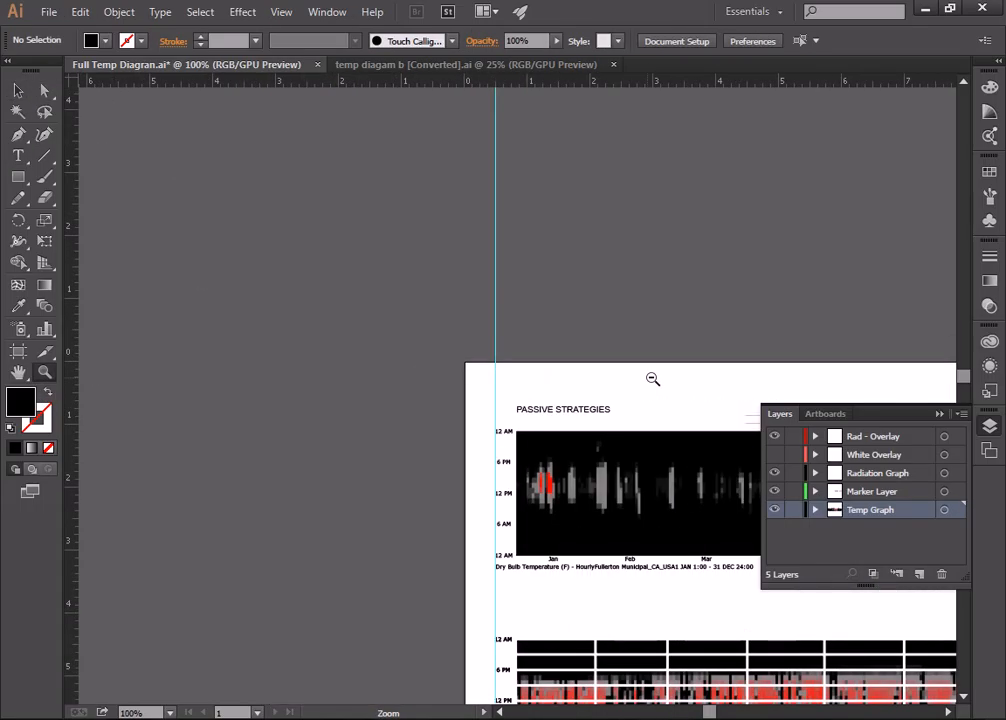
alt+click(687, 381)
alt+click(687, 381)
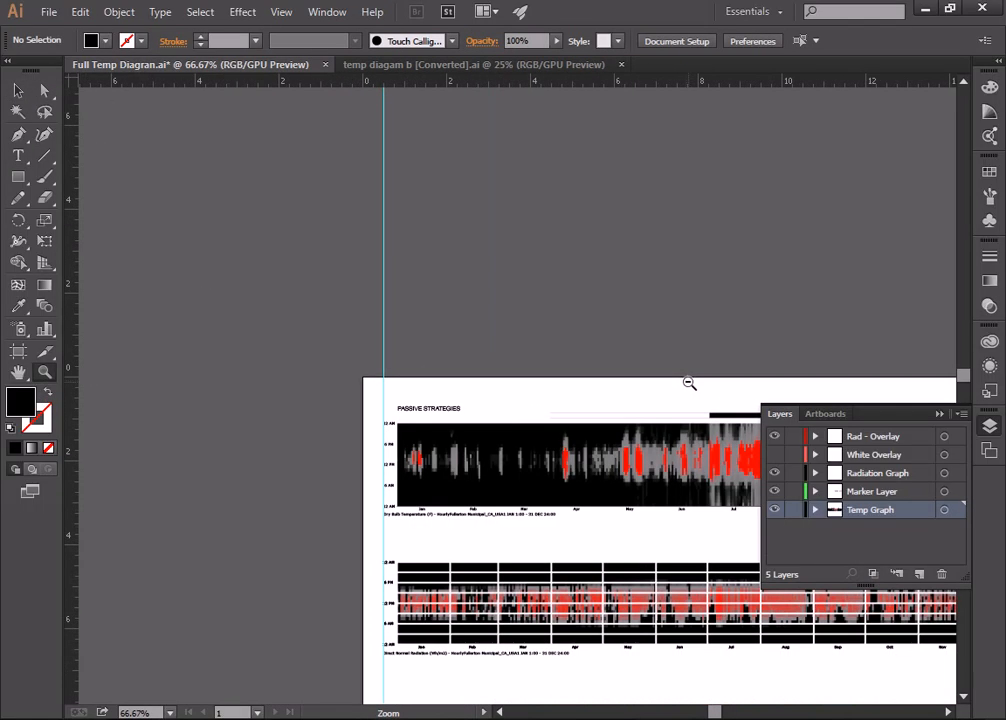
click(516, 421)
ctrl+click(468, 373)
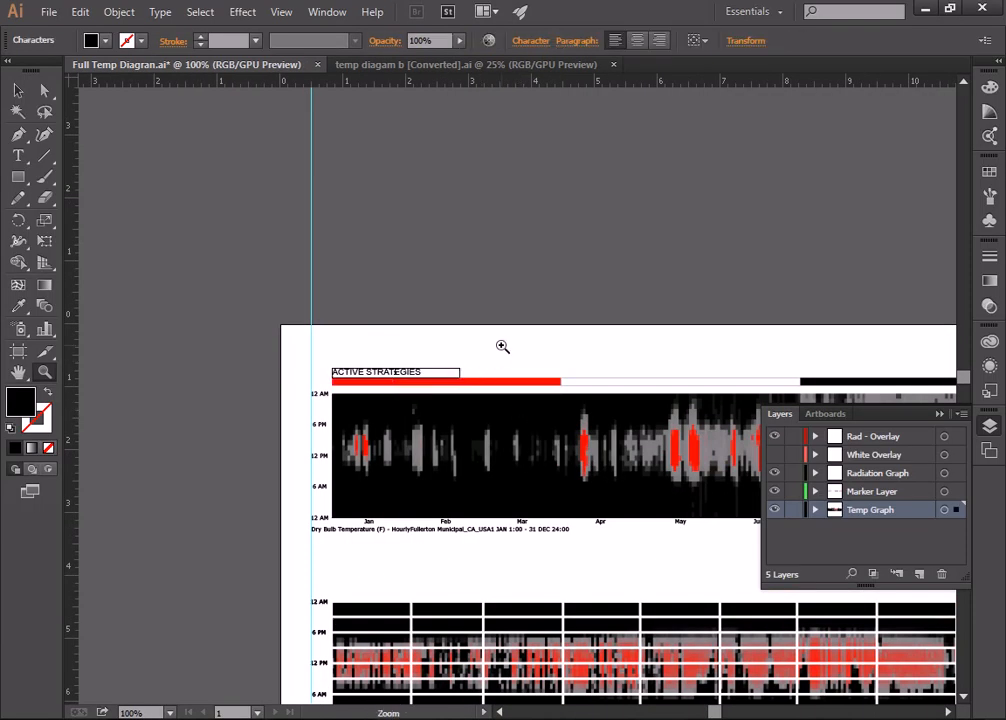
- Change the heading above the temperature graph to PASSIVE STRATEGIES, keeping the red bar beneath it
click(502, 346)
click(18, 90)
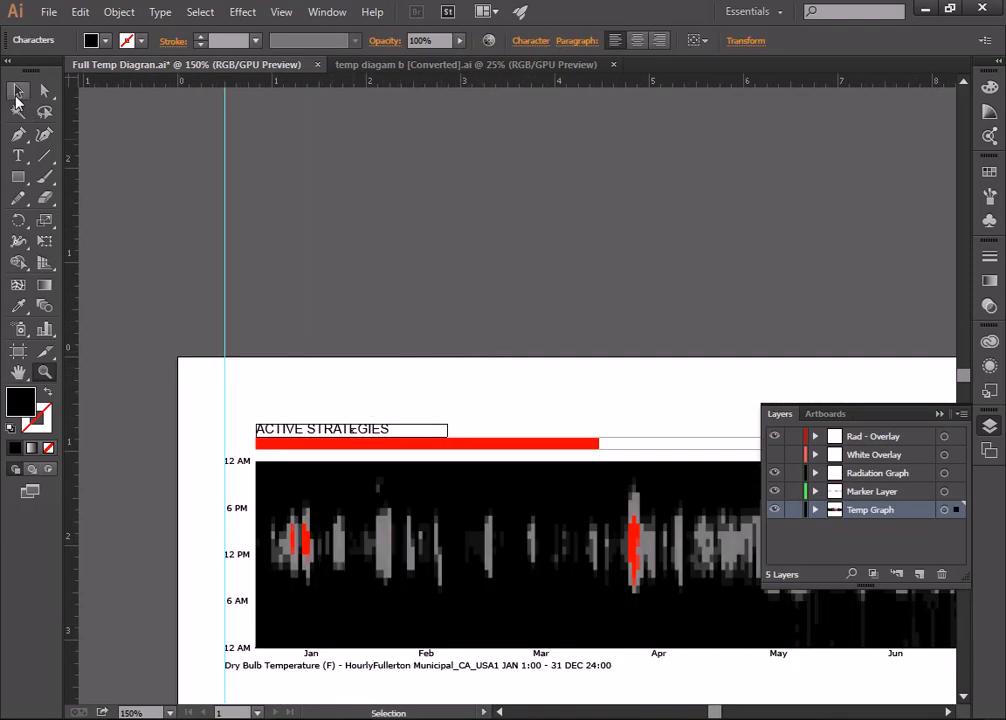
double_click(311, 435)
drag(304, 429, 249, 423)
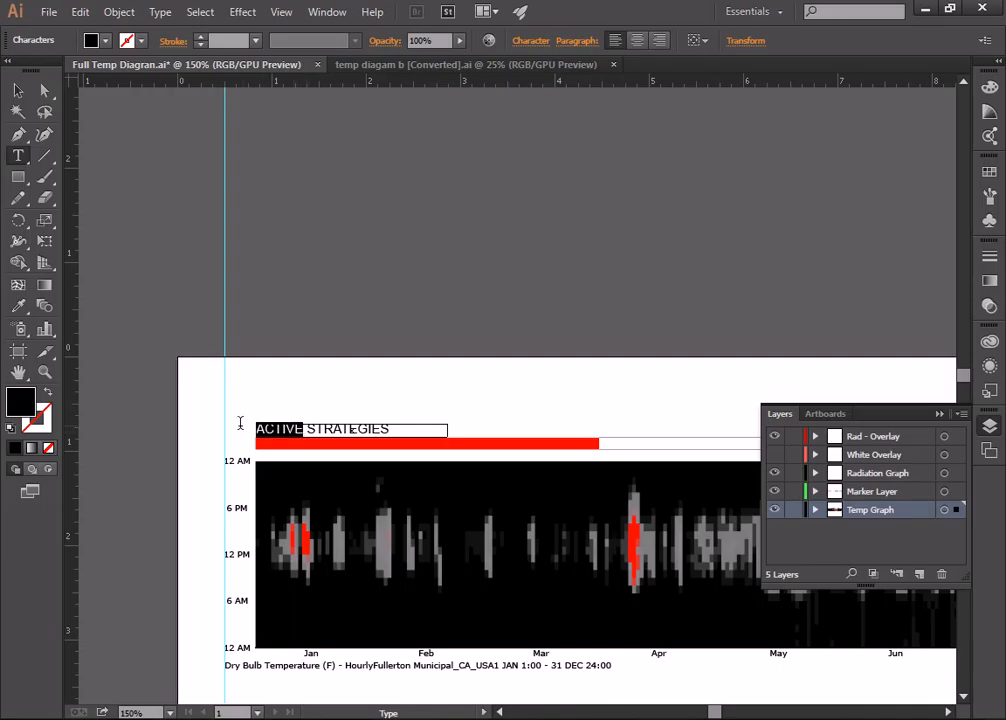
text(PASSIVE)
click(18, 90)
click(500, 289)
- Examine the temperature and radiation graphs across the page, comparing the whole year and the first months
click(44, 371)
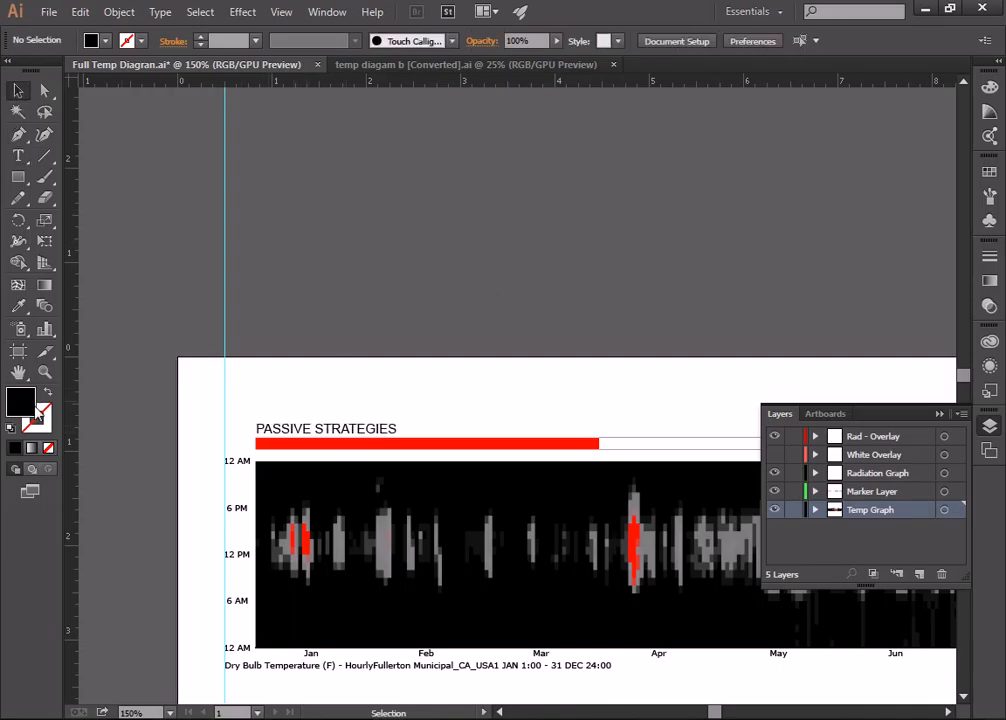
alt+click(671, 335)
alt+click(697, 351)
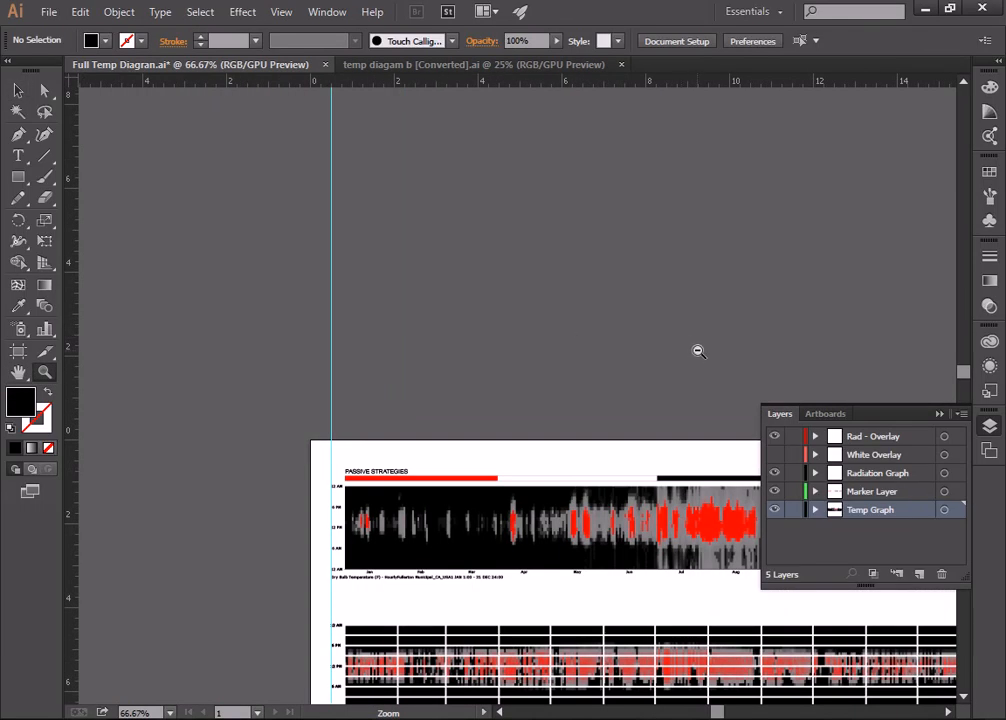
alt+click(697, 351)
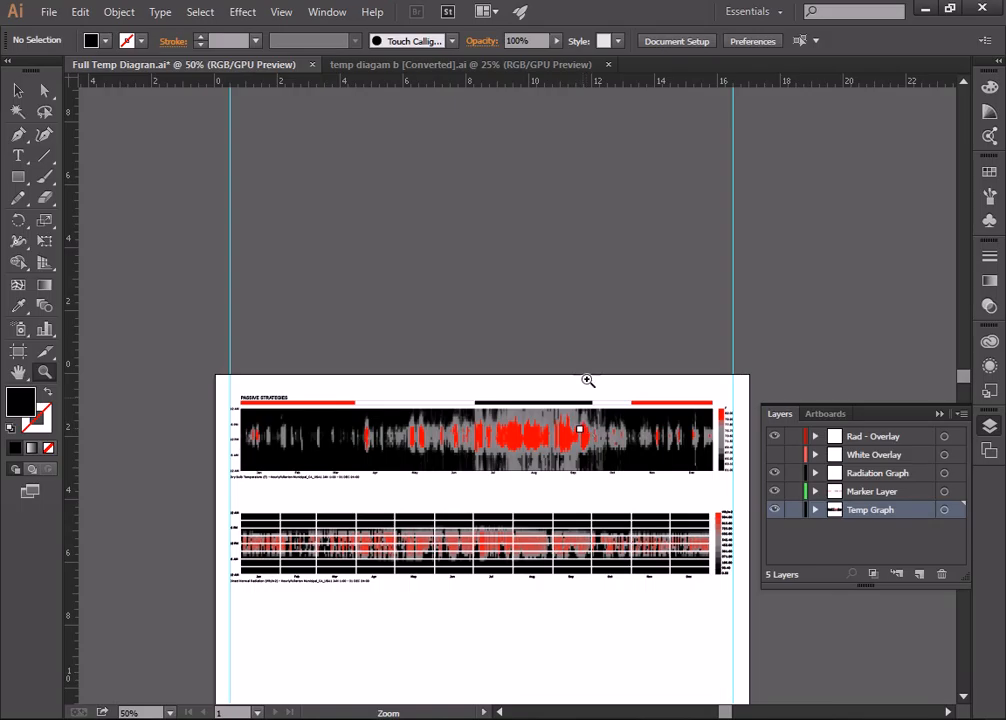
click(530, 455)
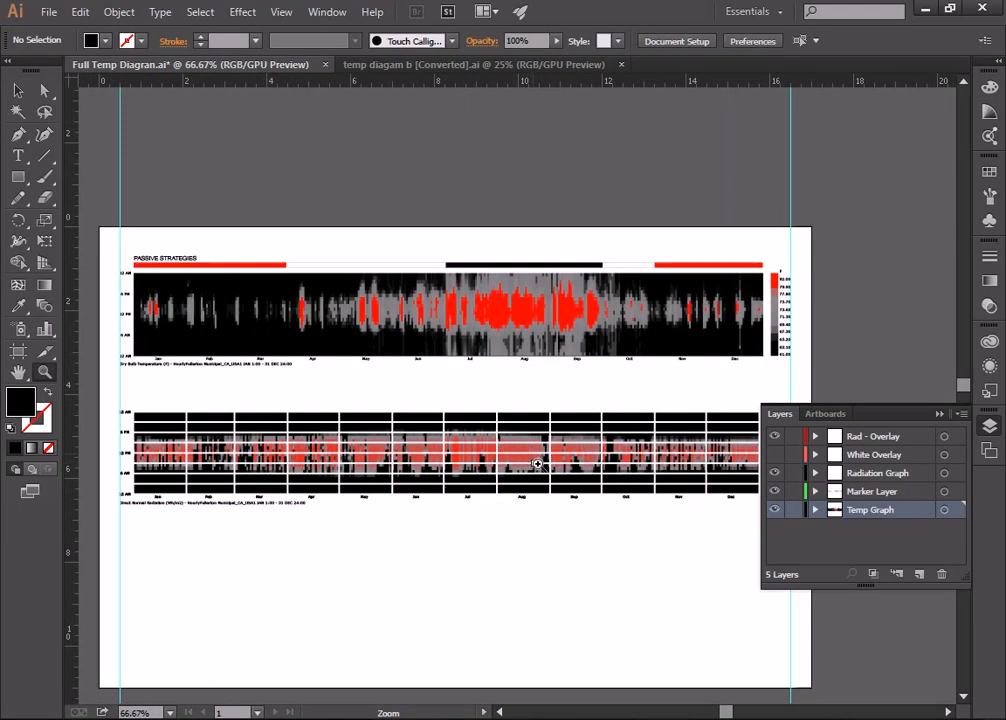
scroll(523, 454, down, 3)
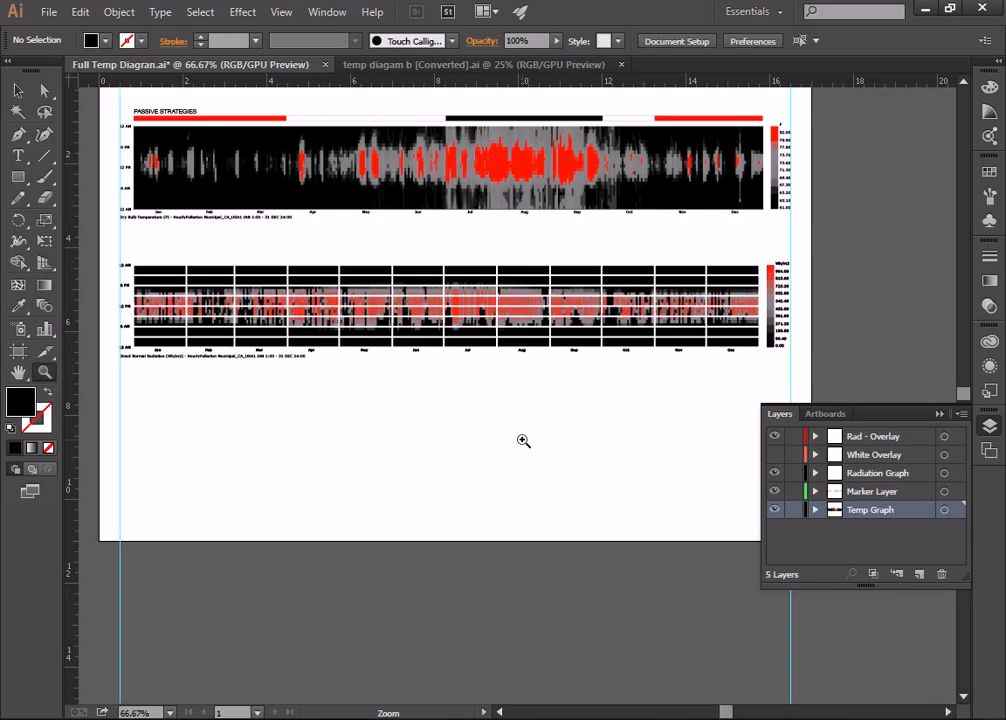
click(457, 303)
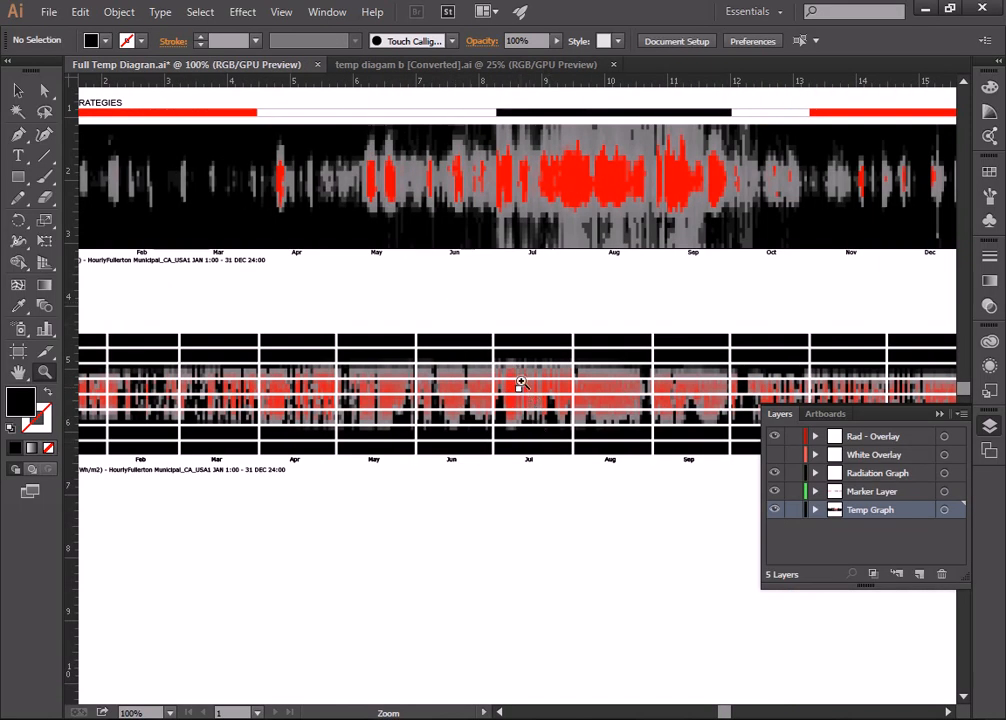
drag(723, 713, 715, 713)
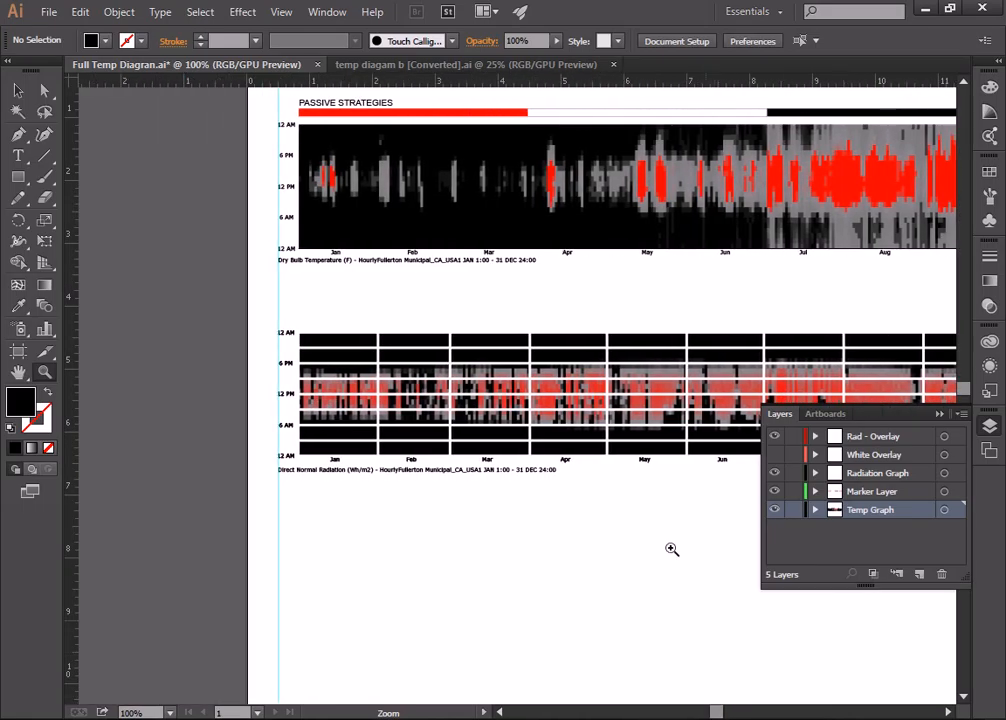
- Show the White Overlay layer over the temperature and radiation graphs
click(775, 455)
scroll(650, 407, up, 1)
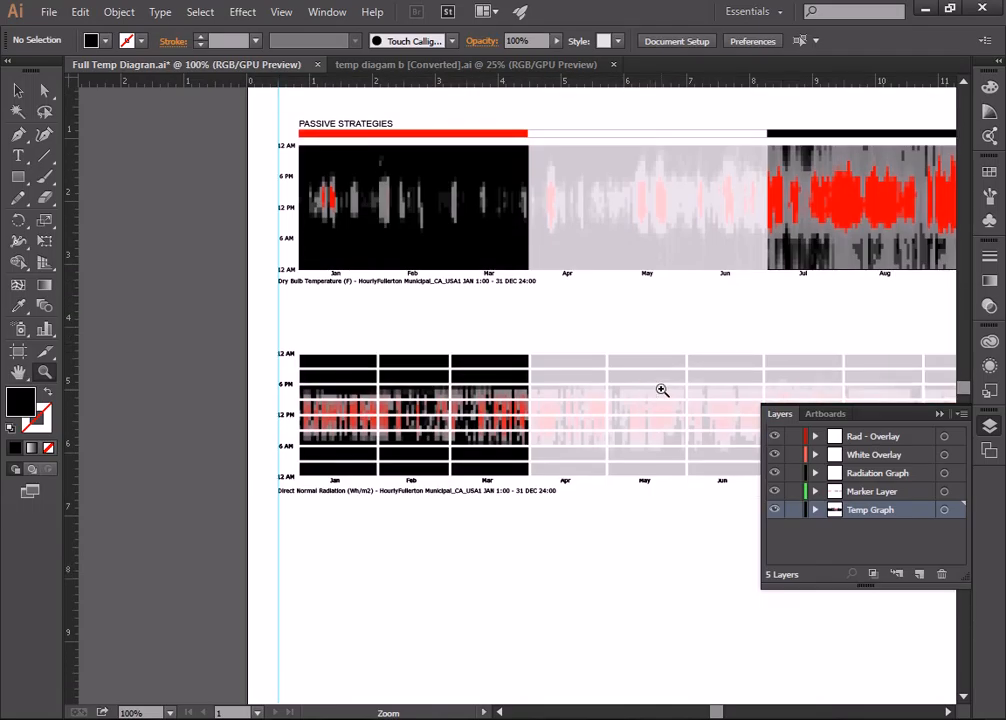
click(472, 411)
scroll(485, 412, up, 1)
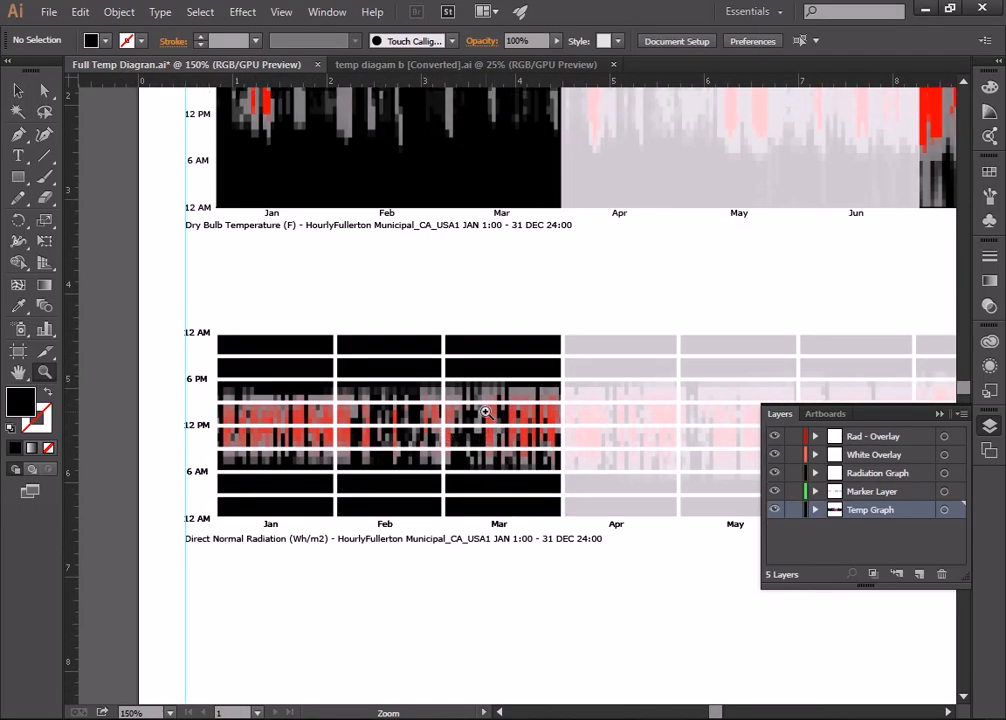
scroll(484, 411, up, 2)
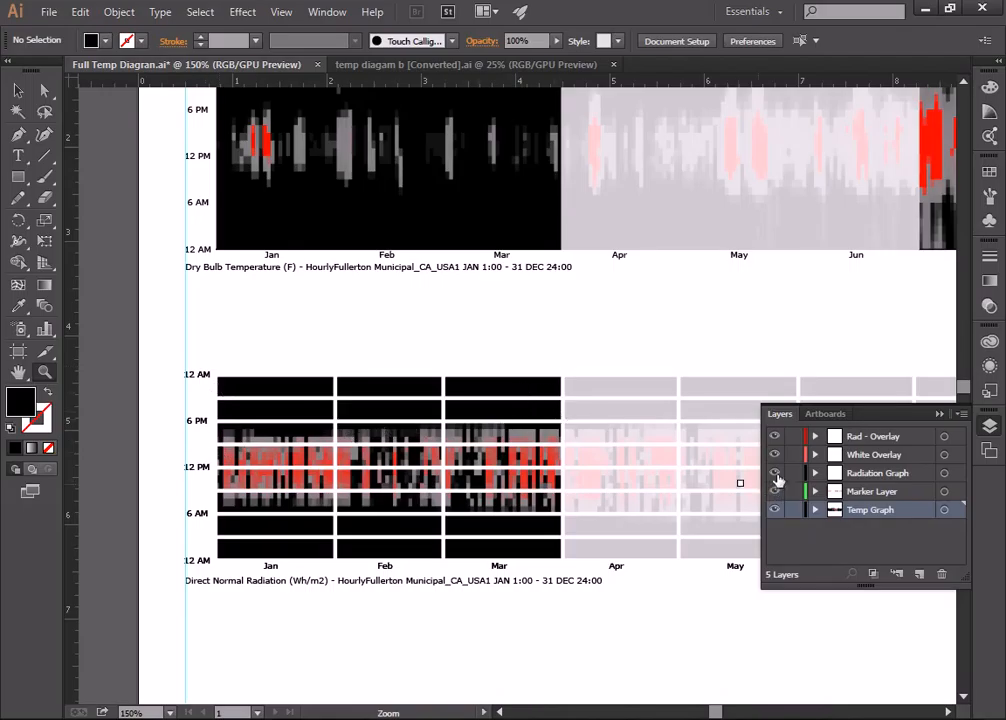
click(862, 494)
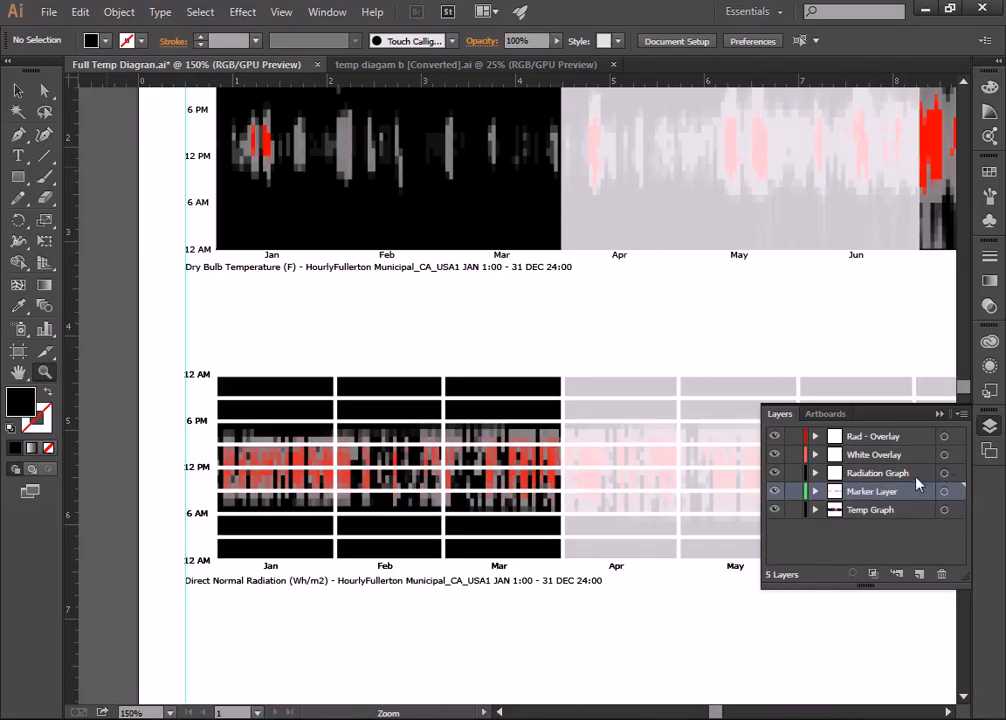
click(930, 473)
click(774, 473)
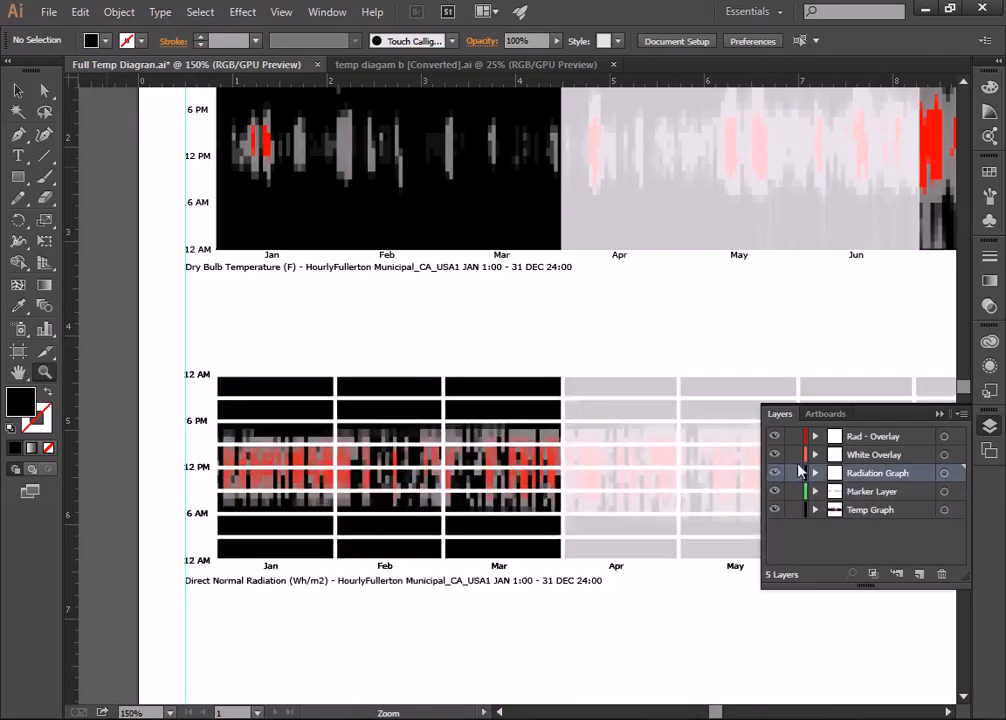
- Select all grid lines on the Rad - Overlay layer and set their stroke weight to 0.25 pt
click(876, 437)
click(871, 457)
click(871, 439)
click(957, 438)
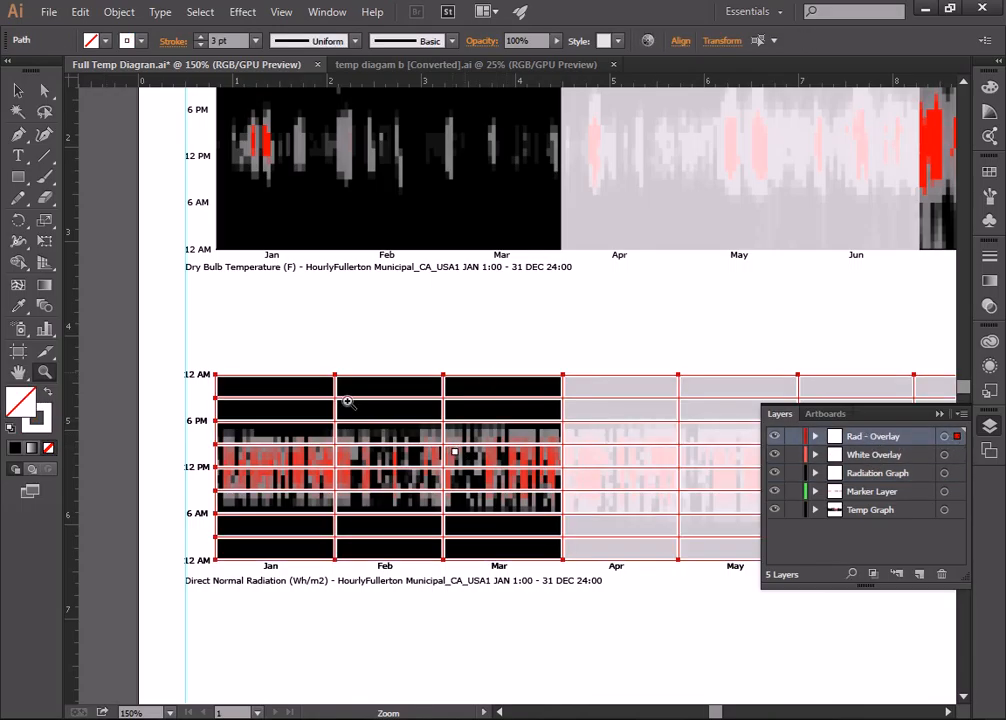
click(256, 40)
click(214, 62)
click(229, 321)
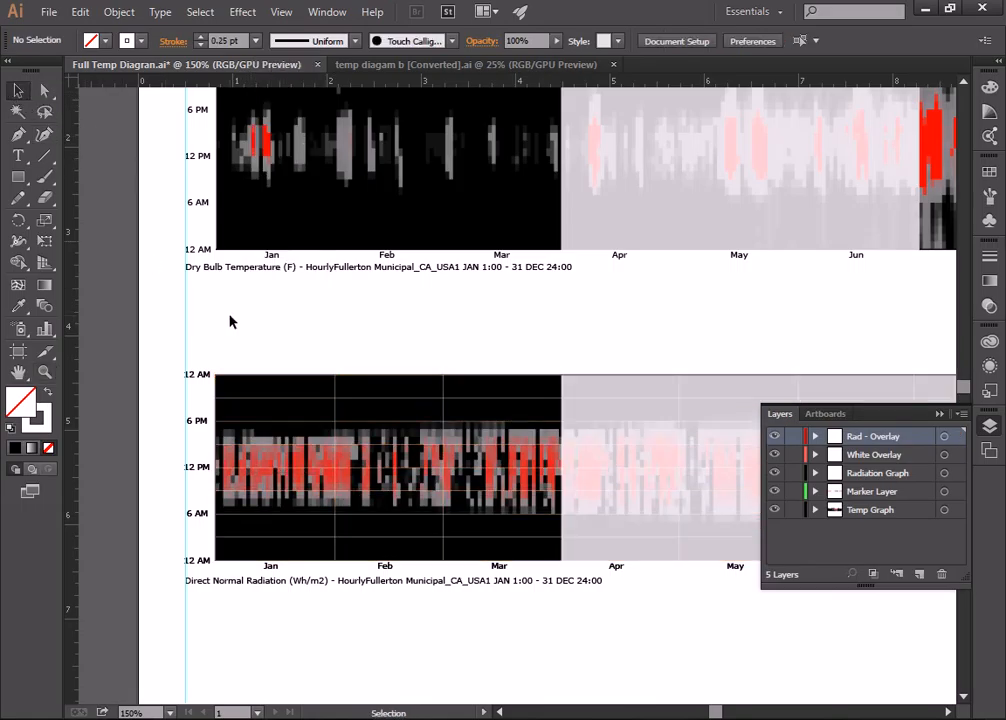
- Set the stroke weight of the Rad - Overlay grid lines to 0.5 pt
click(957, 437)
click(253, 41)
click(214, 82)
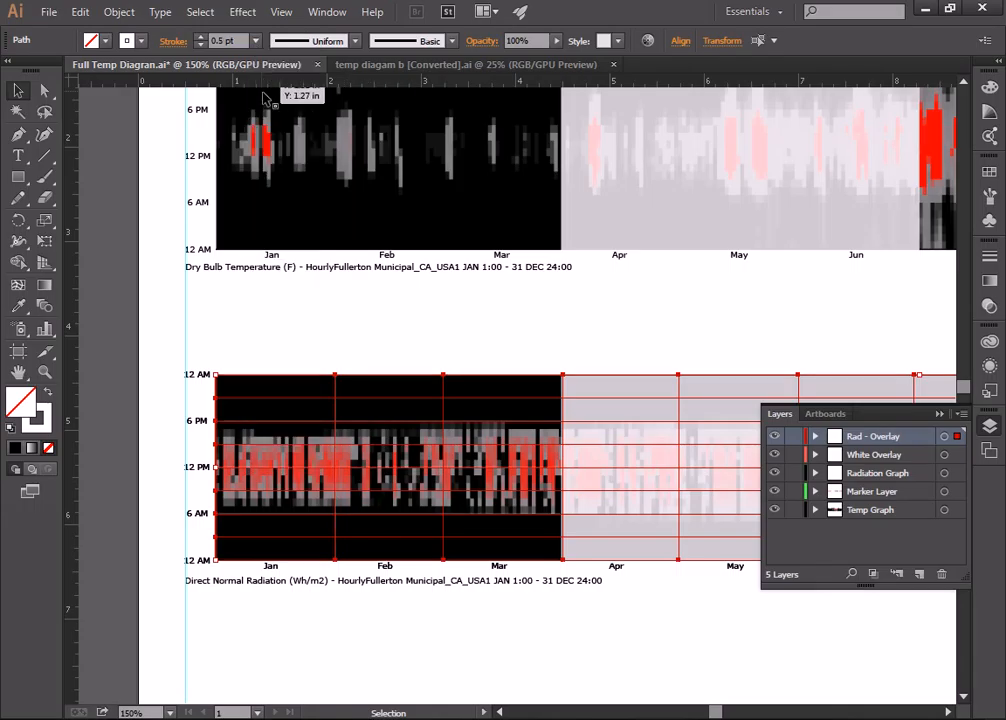
click(383, 337)
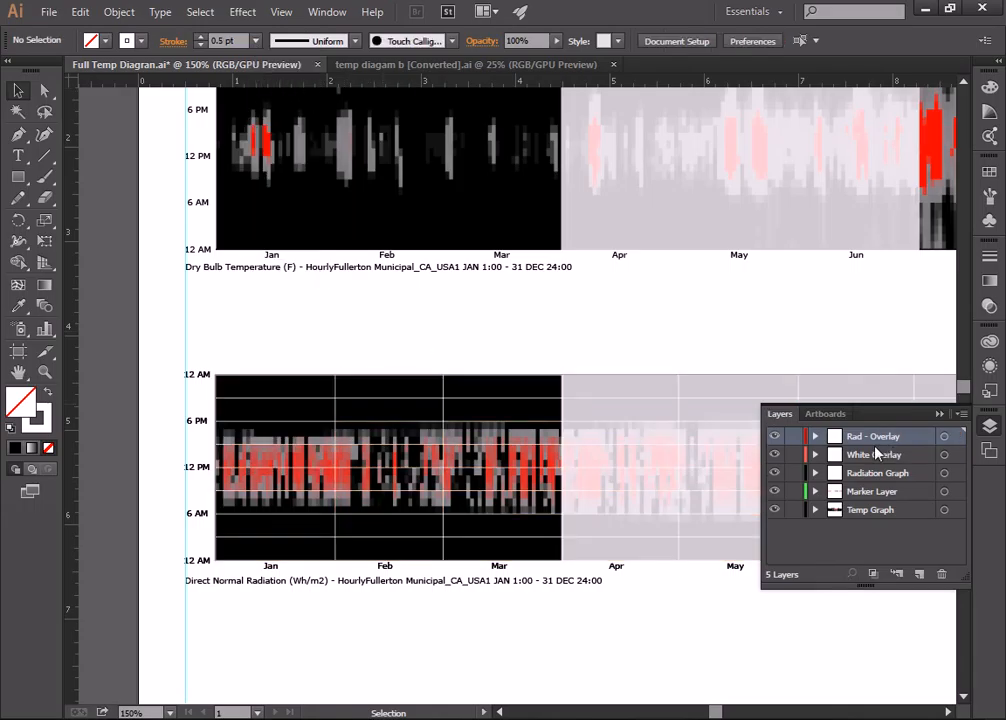
- Set the stroke weight of the Rad - Overlay grid lines to 0.75 pt
click(944, 436)
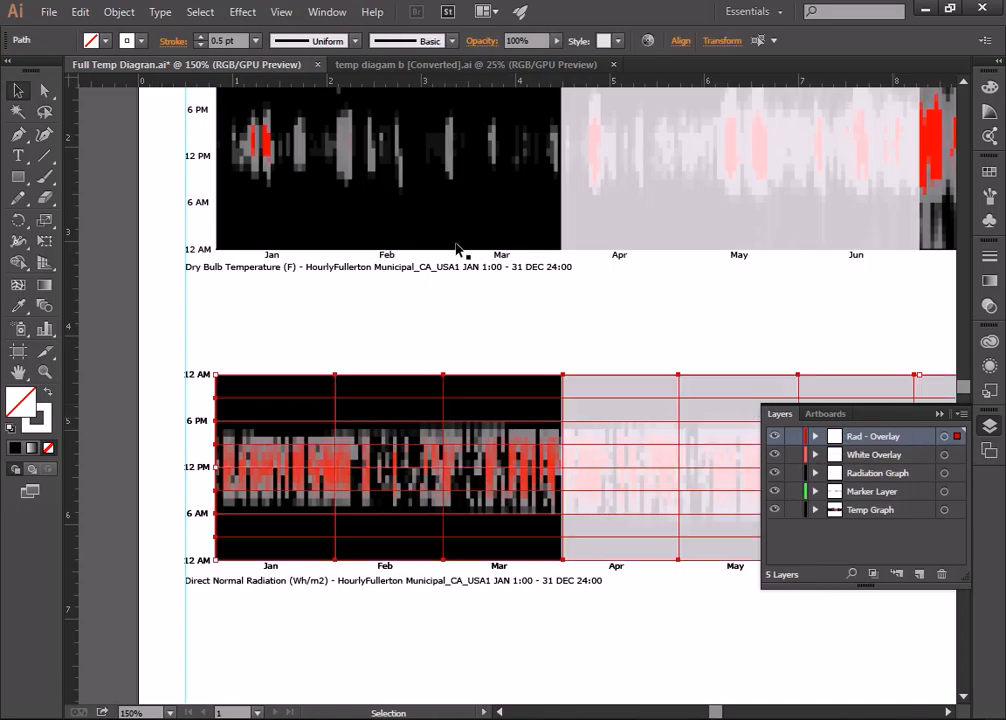
click(256, 40)
click(222, 103)
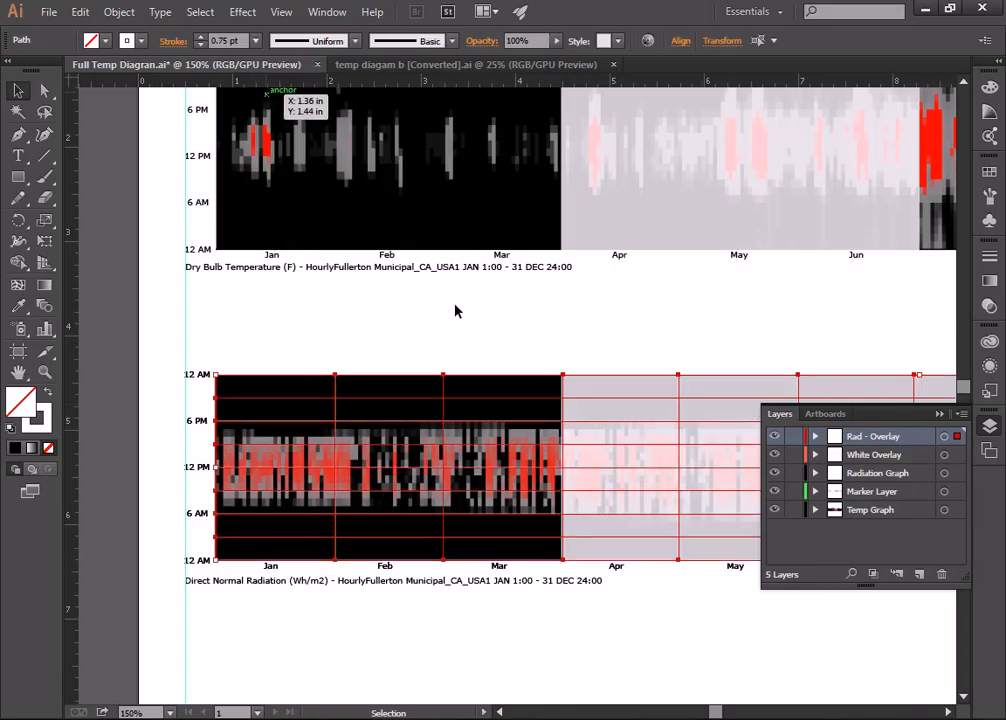
click(465, 310)
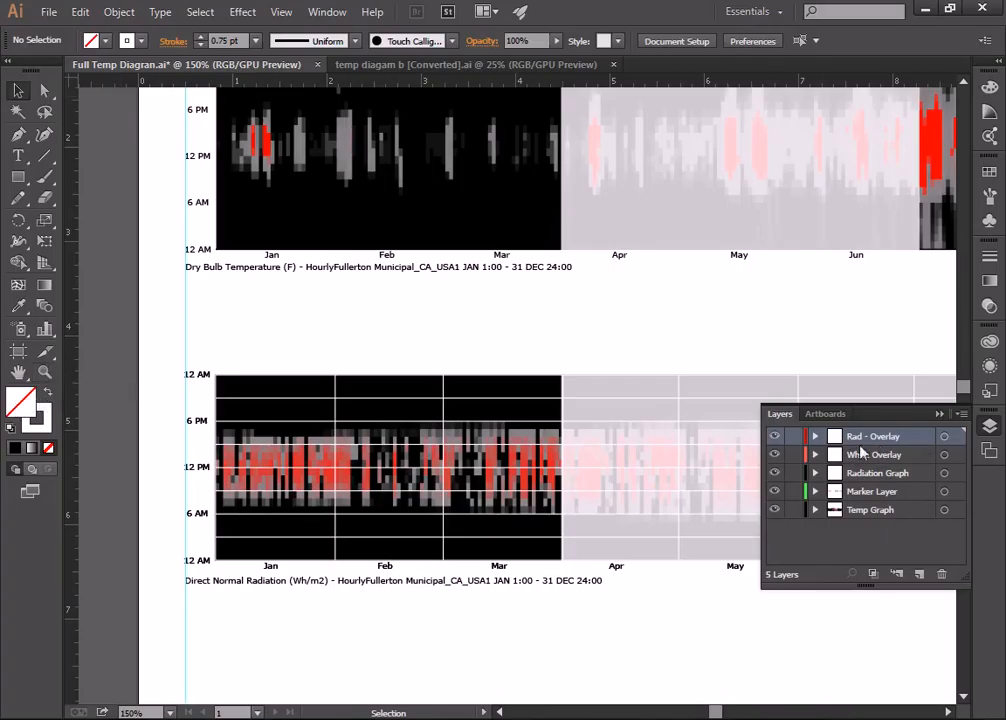
- Add a new layer above the Rad - Overlay layer and name it Sun Range
click(919, 574)
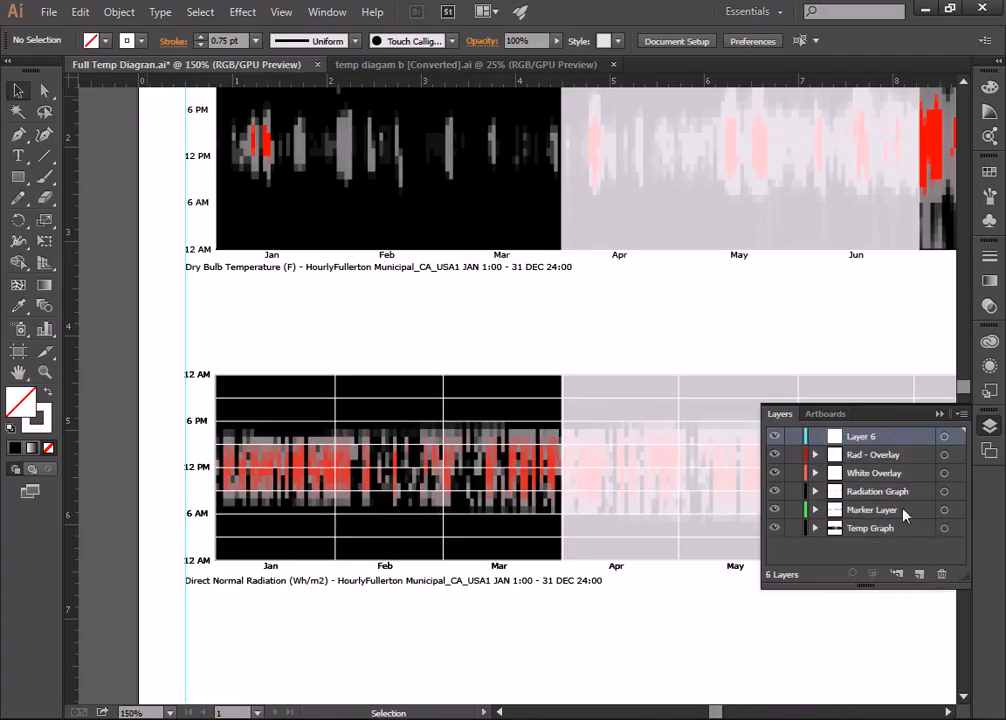
double_click(866, 437)
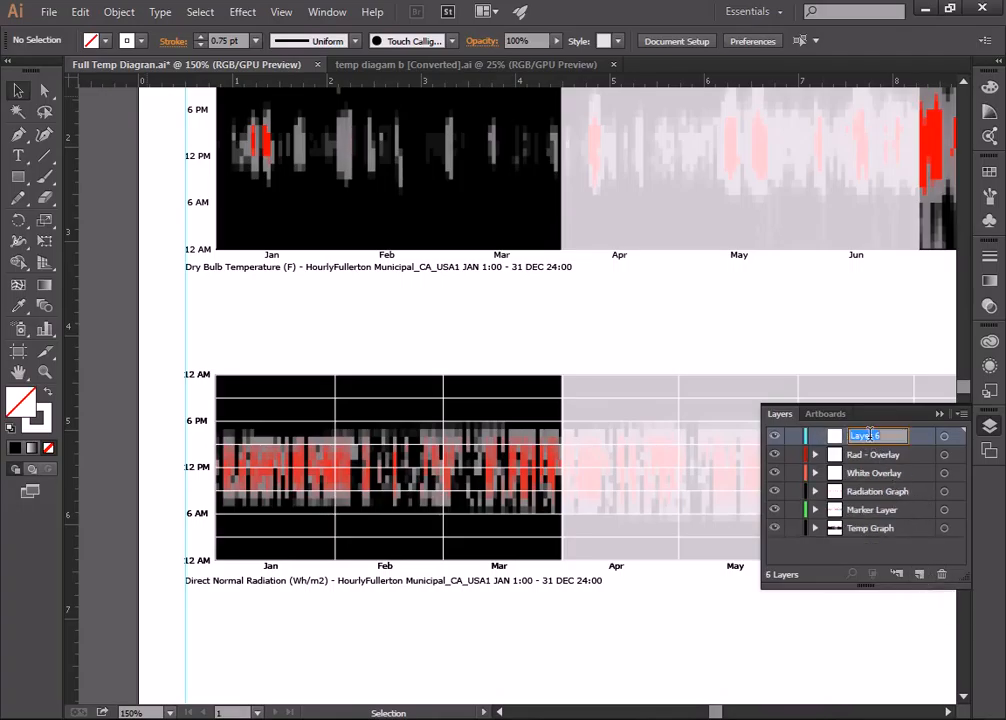
text(s)
text(Sun Range)
key(Return)
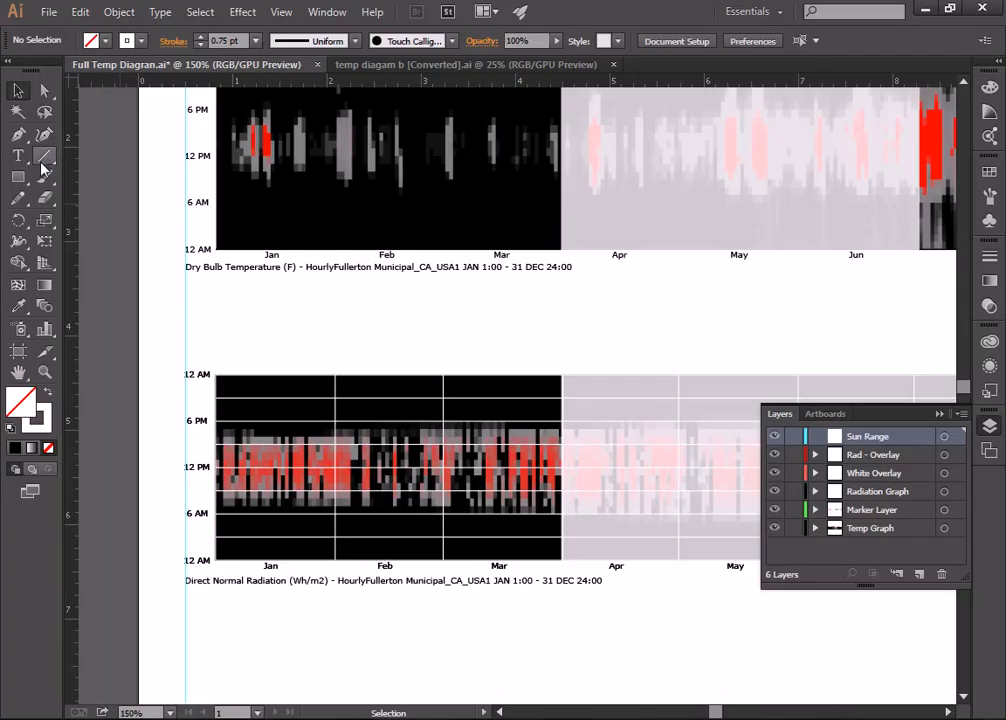
- Choose the Line Segment tool and set the stroke weight for new lines to 3 pt
click(44, 158)
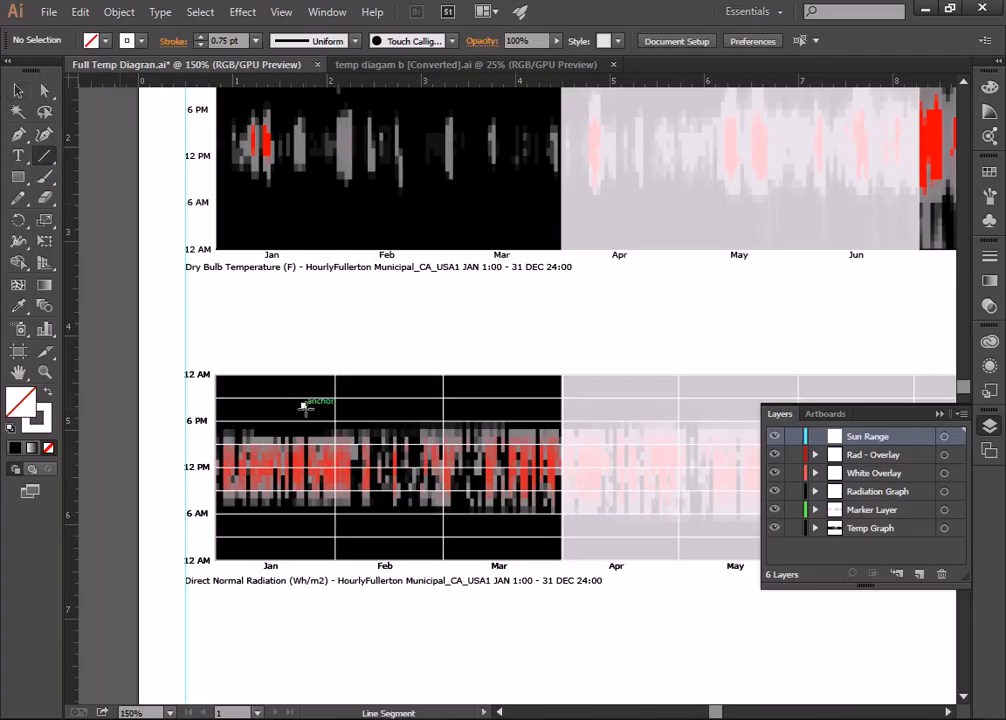
key(v)
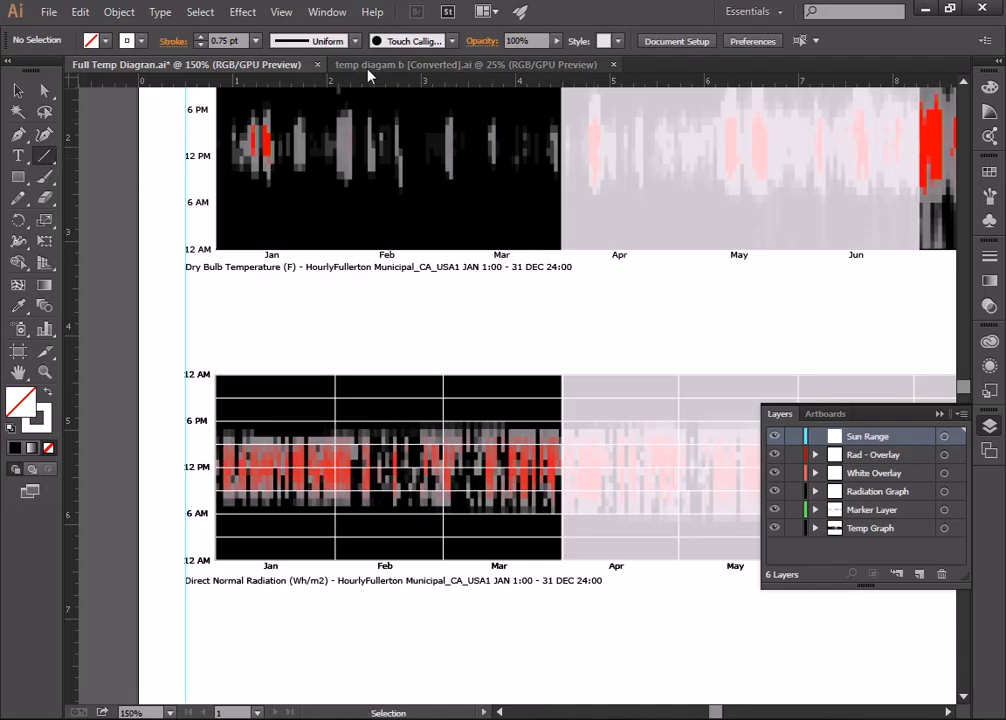
click(257, 45)
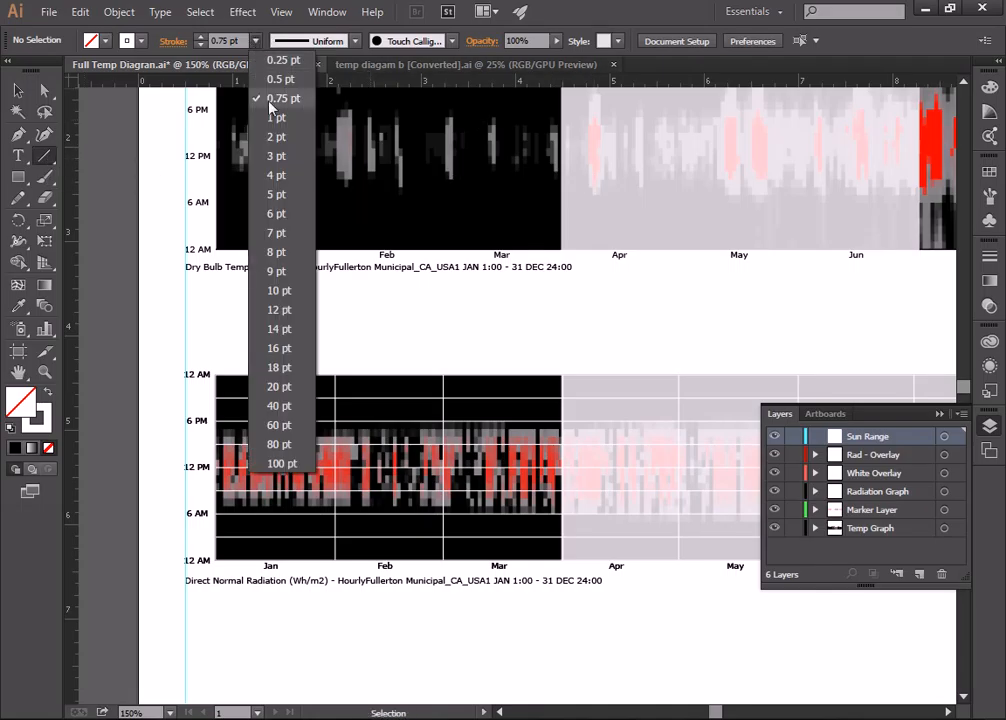
click(286, 162)
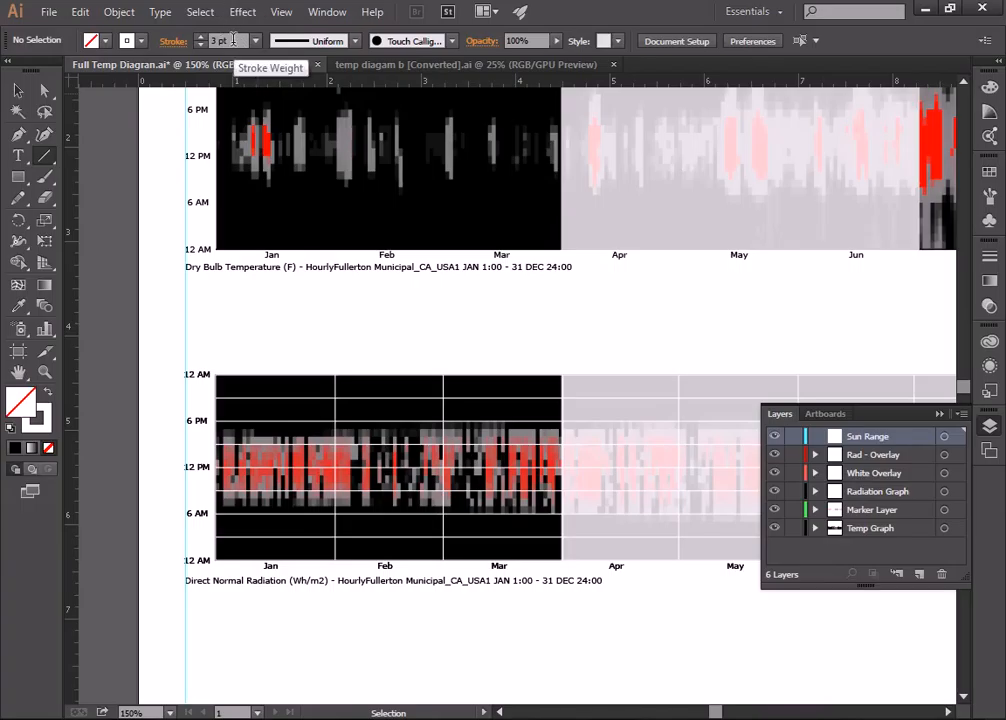
- Enlarge the January to March section of the radiation graph to 300% and make the Line Segment tool active
click(45, 371)
click(427, 454)
scroll(837, 356, down, 1)
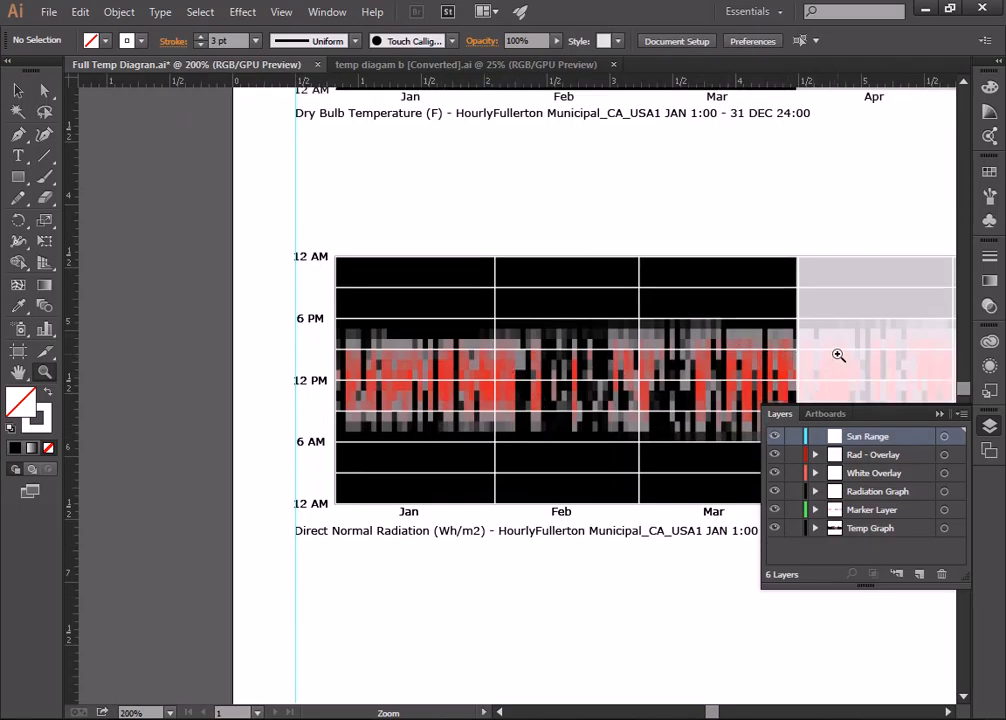
scroll(837, 356, down, 2)
click(939, 413)
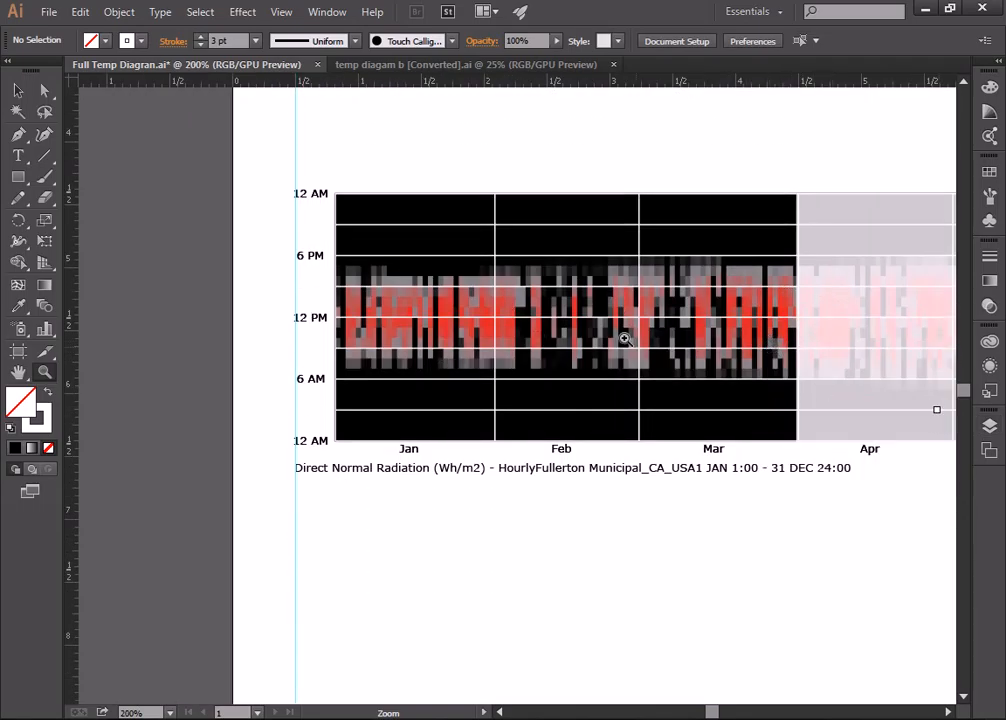
click(682, 315)
drag(716, 713, 715, 716)
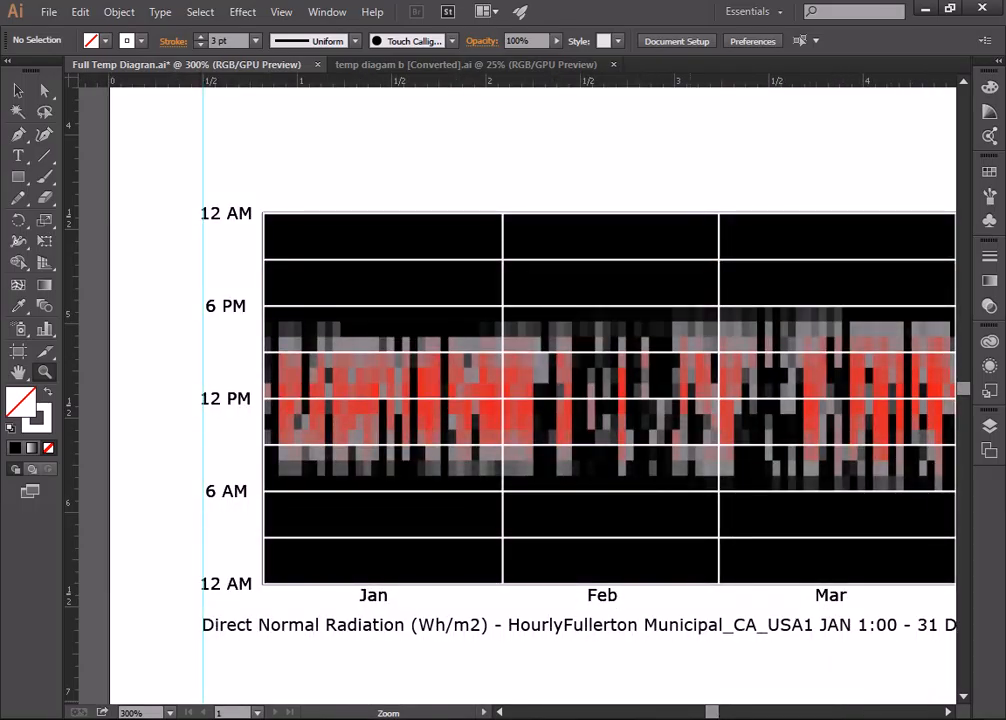
click(947, 712)
click(947, 712)
click(947, 712)
click(947, 712)
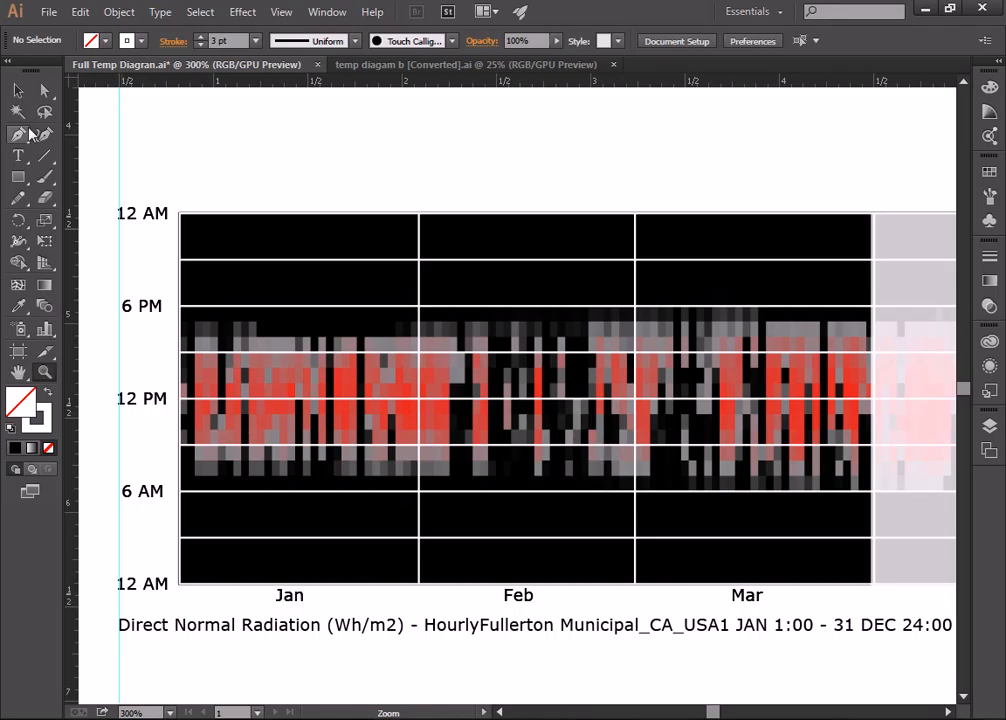
click(44, 155)
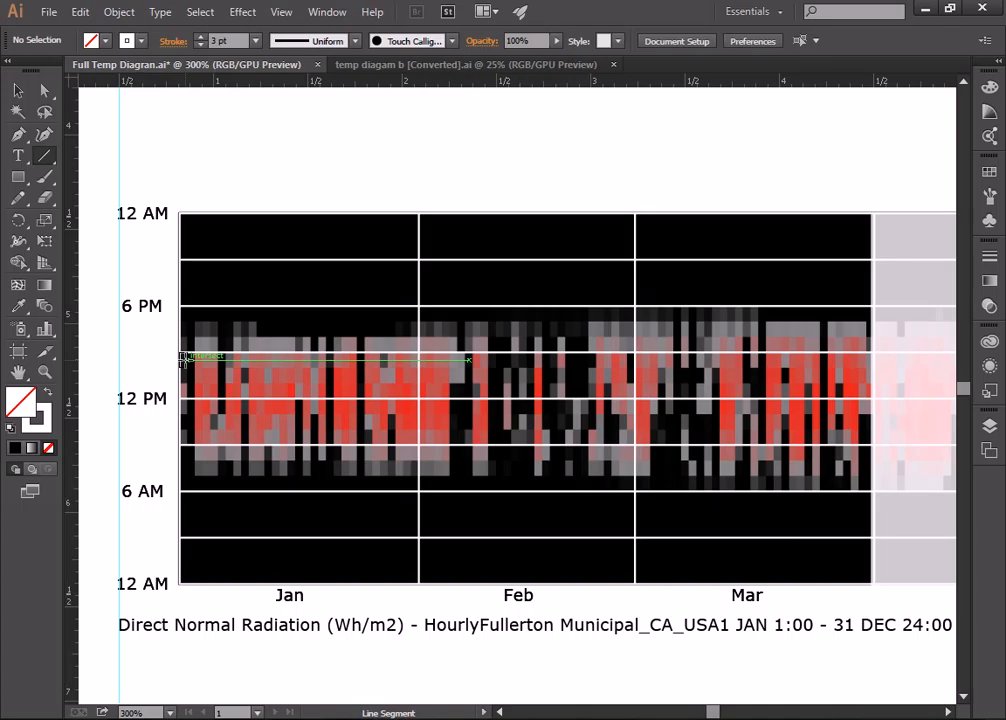
- Switch to Chrome and search Google for "scatter plot with average line excel"
key(alt+Tab)
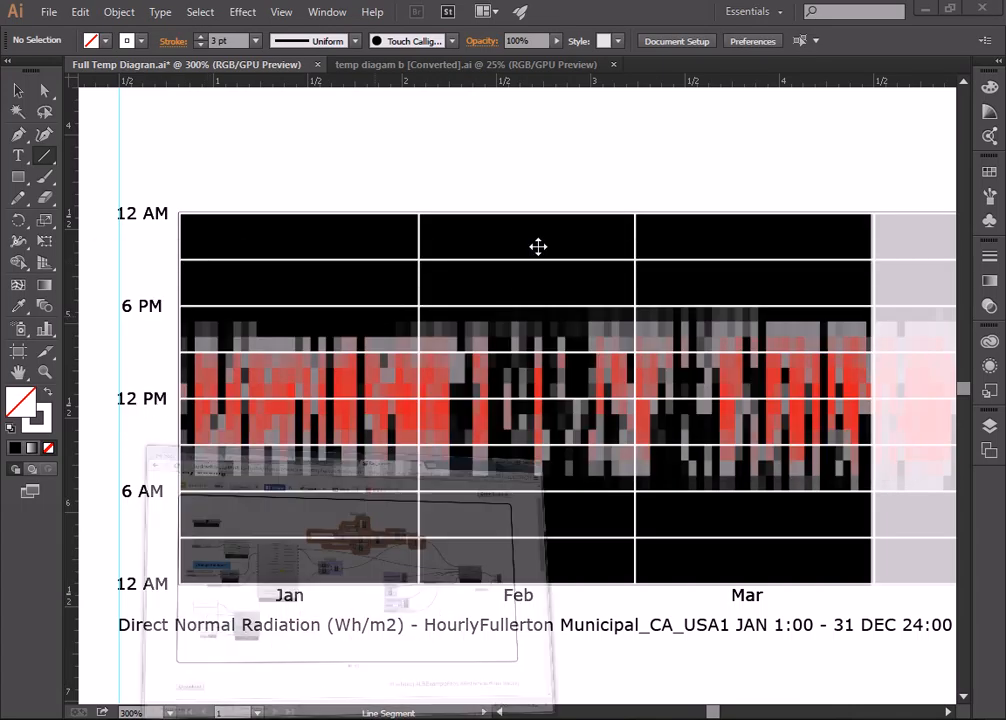
click(706, 27)
text(scatte)
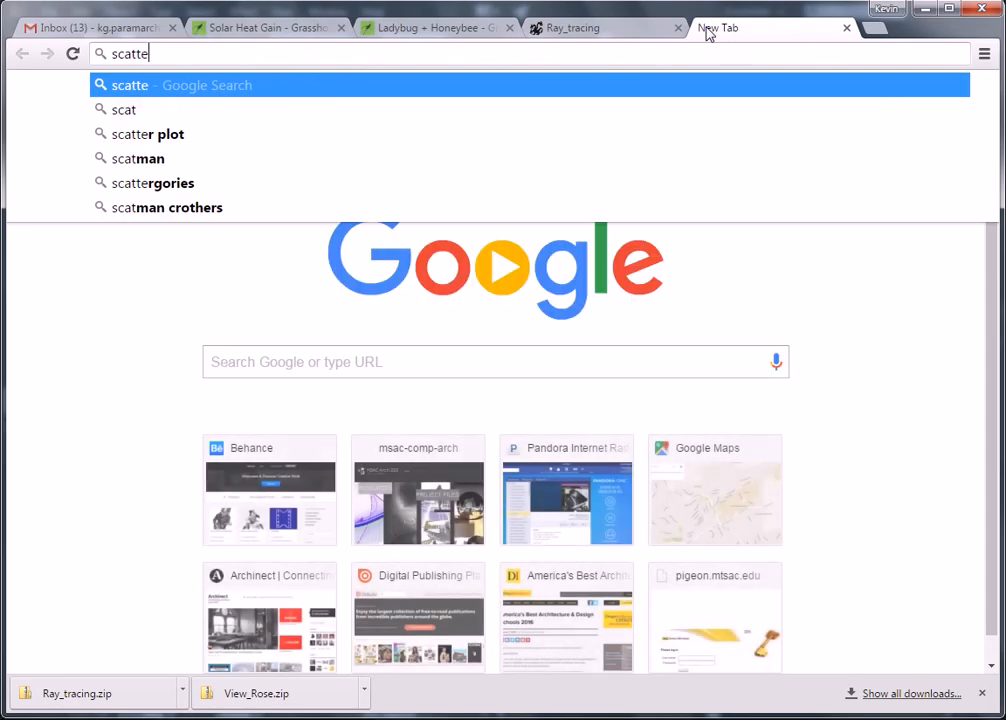
text(r plot with averag)
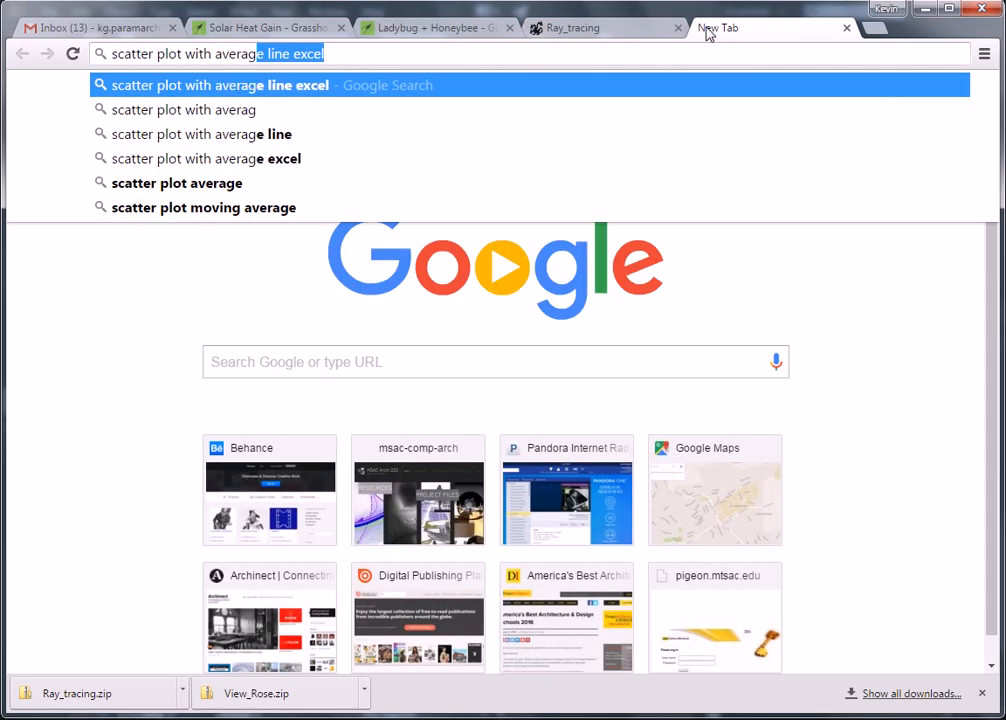
key(Return)
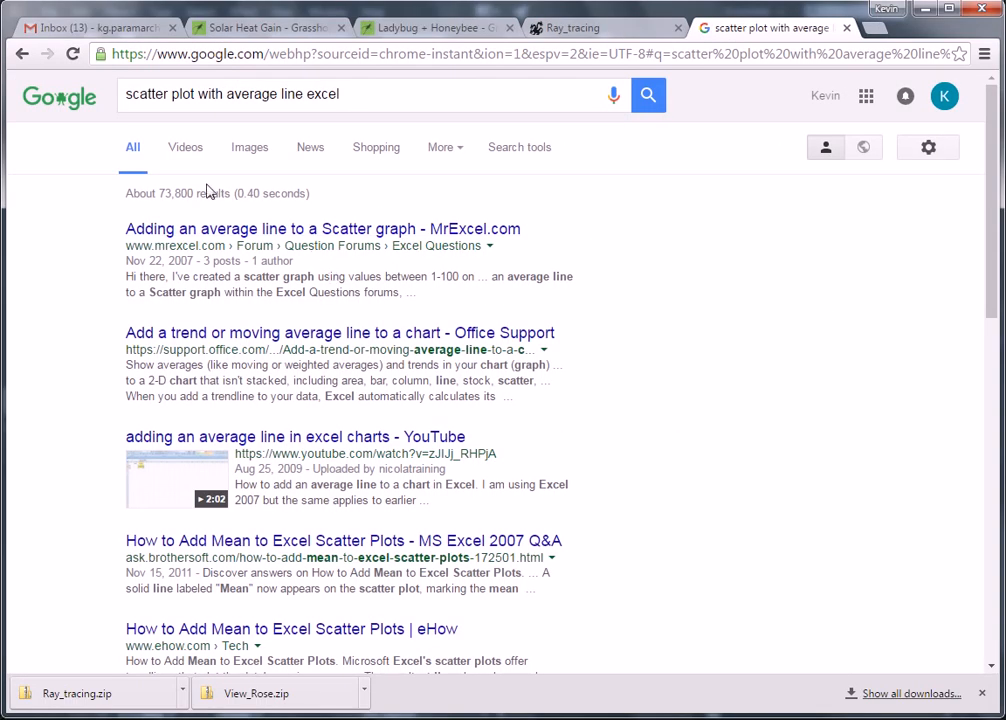
- Shorten the search to "scatter plot with average line" and show the image results
click(342, 93)
drag(342, 93, 304, 93)
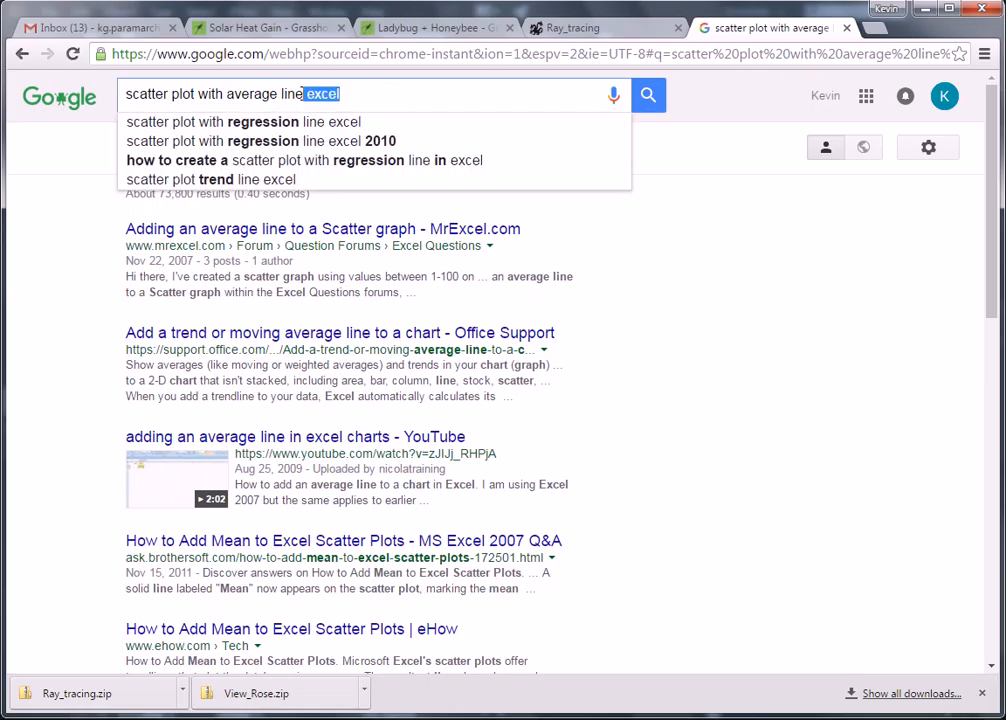
key(BackSpace)
click(249, 148)
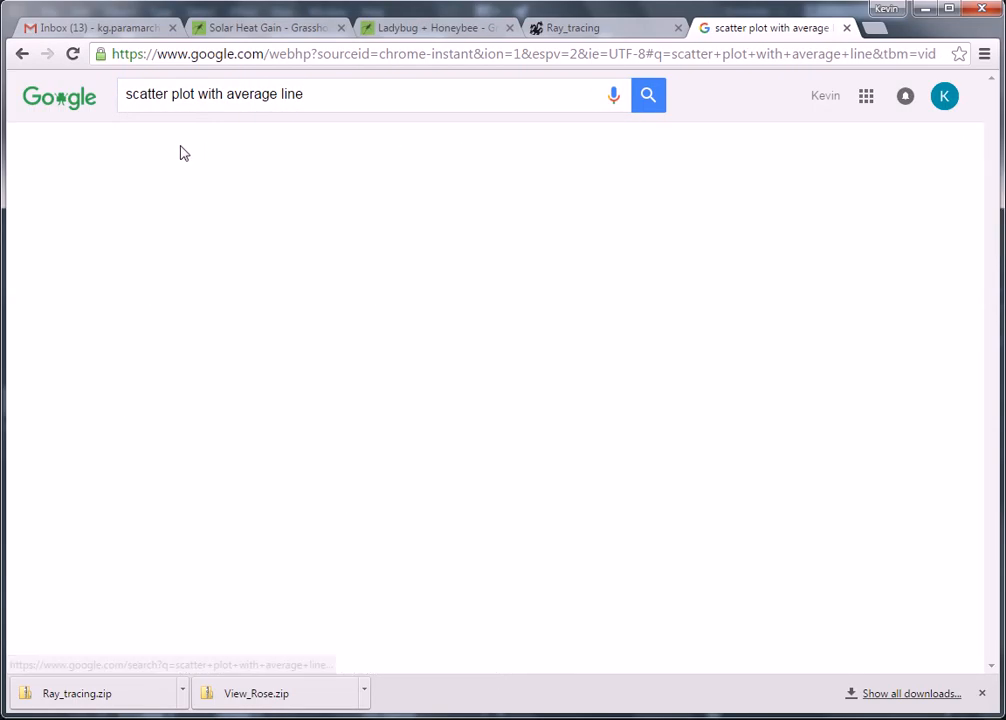
click(185, 148)
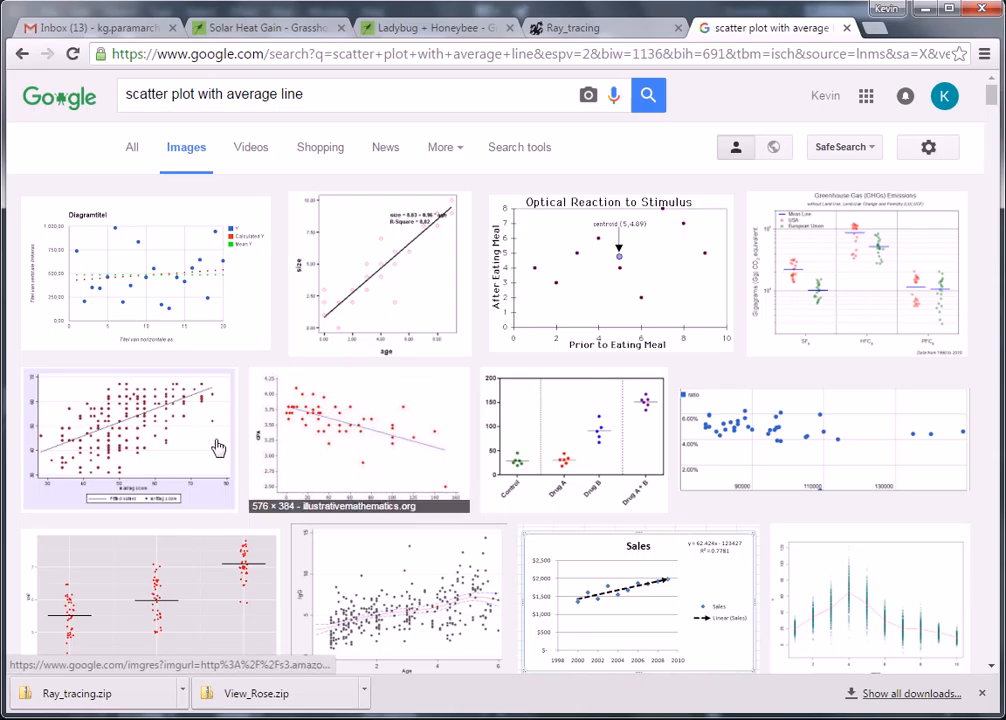
- Examine the sample scatter plot of reading and writing scores with its fitted line, and return to Illustrator
click(157, 418)
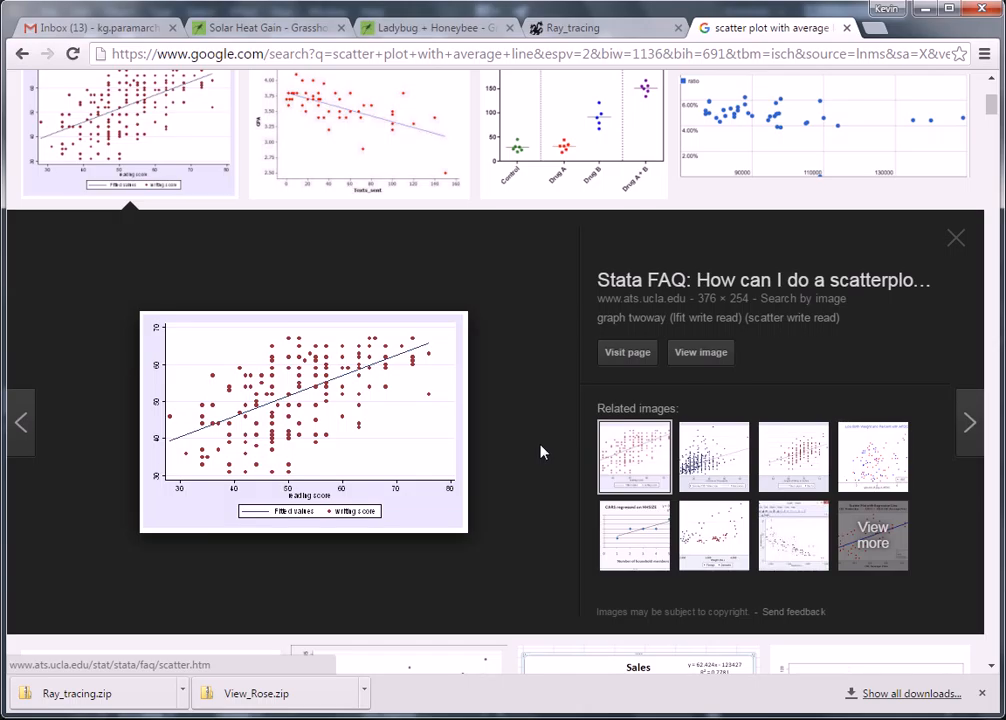
click(956, 237)
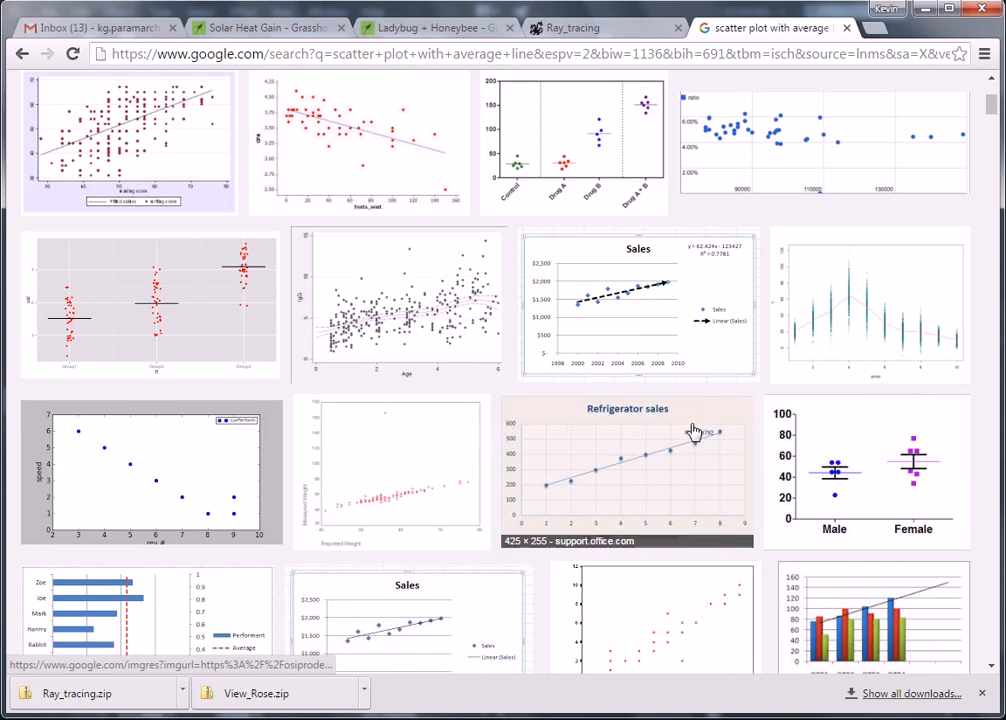
key(alt+Tab)
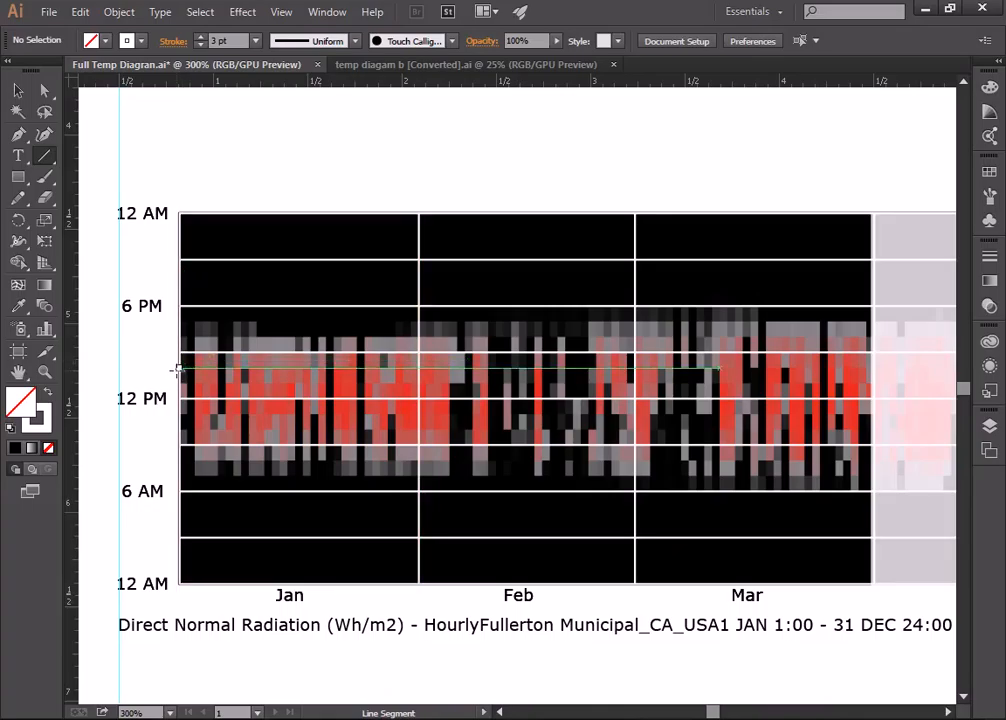
- Outline the sun range from January through March with two diverging lines about 3.69 in long and vertical lines closing both ends
drag(178, 370, 870, 340)
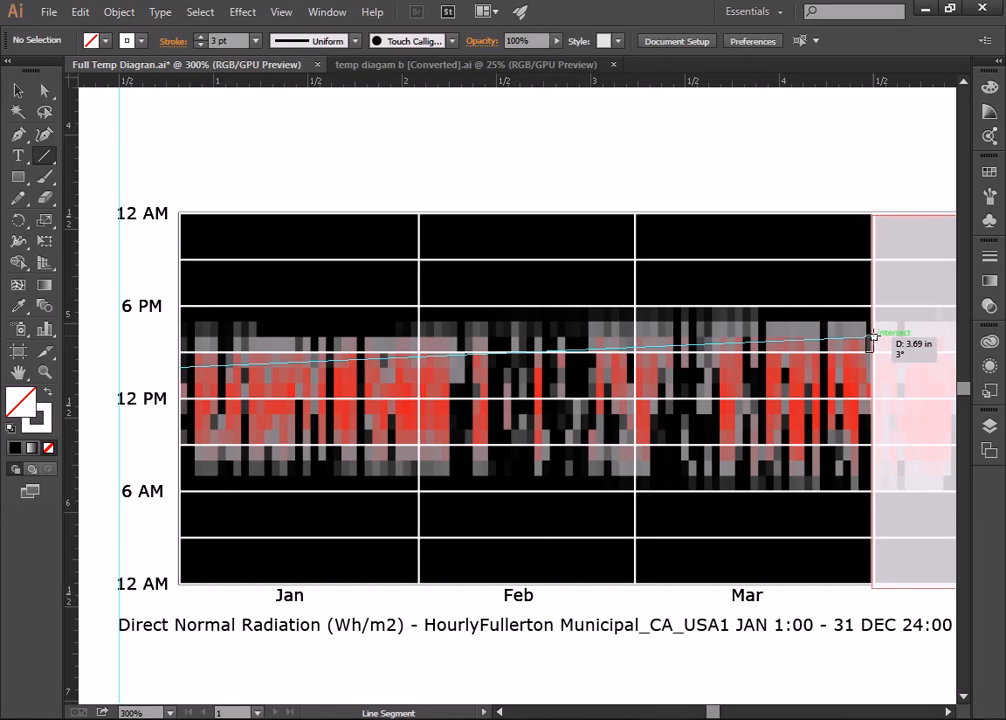
drag(870, 340, 872, 337)
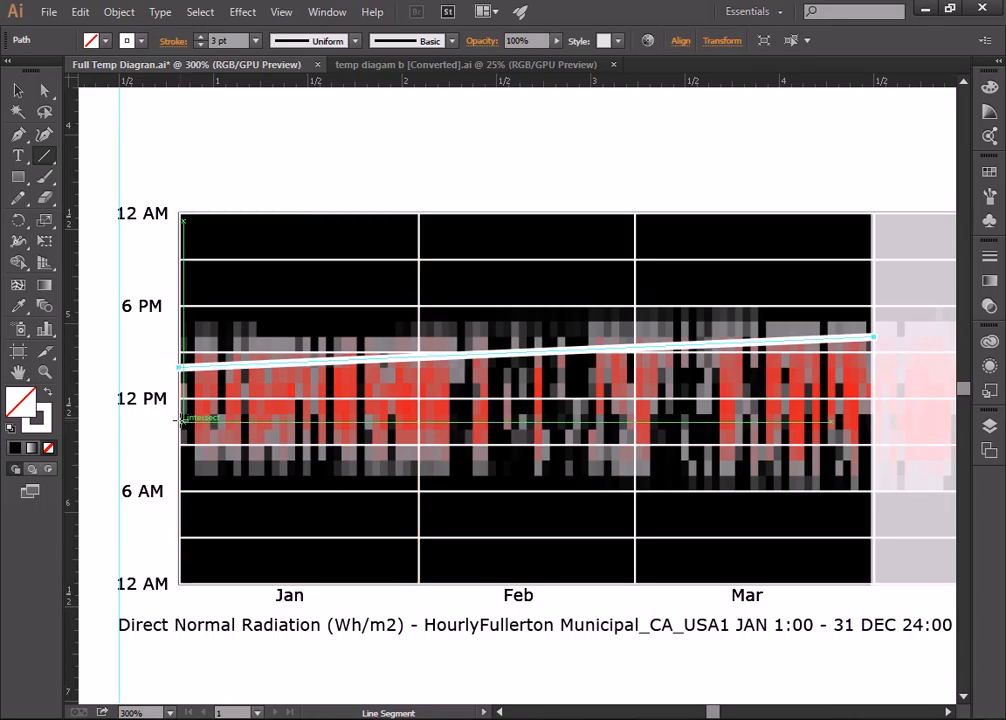
drag(179, 414, 870, 452)
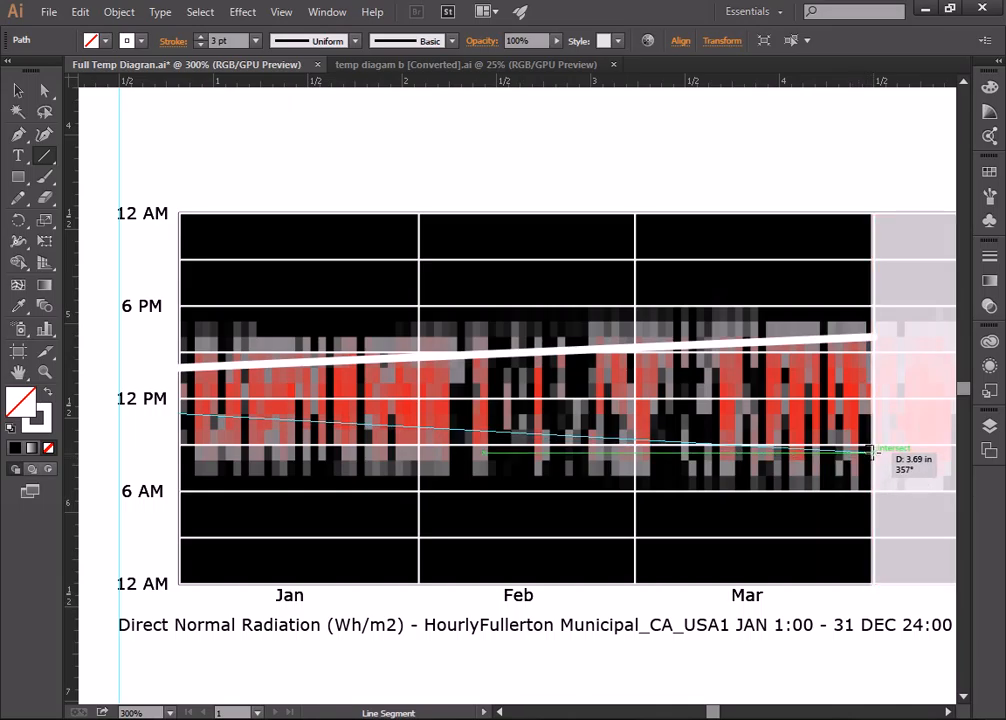
drag(870, 452, 873, 453)
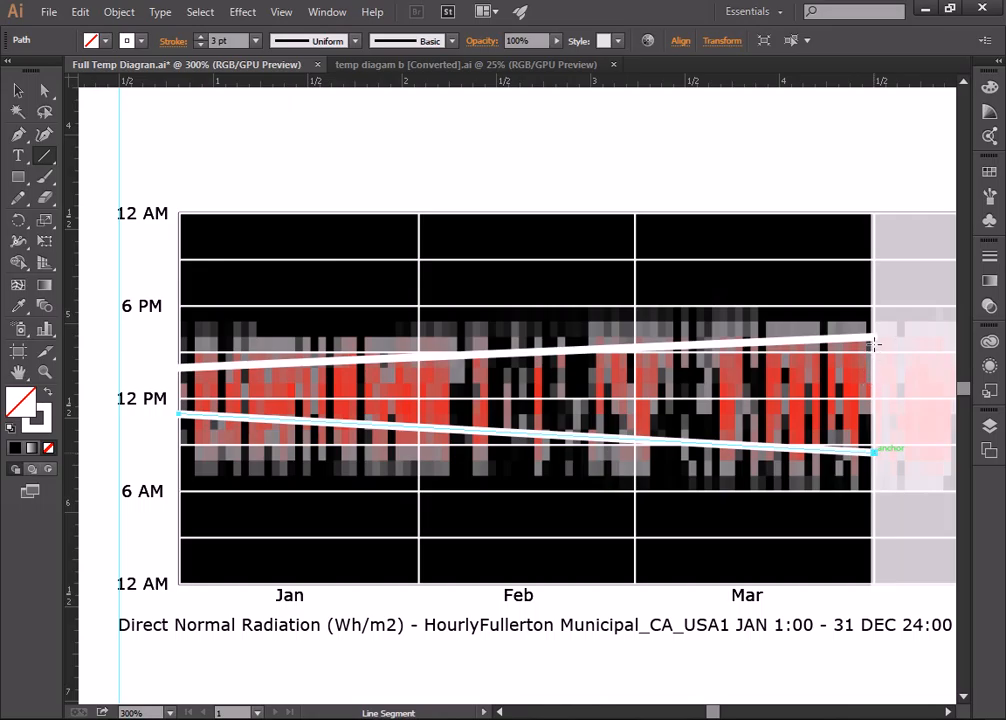
drag(873, 337, 873, 452)
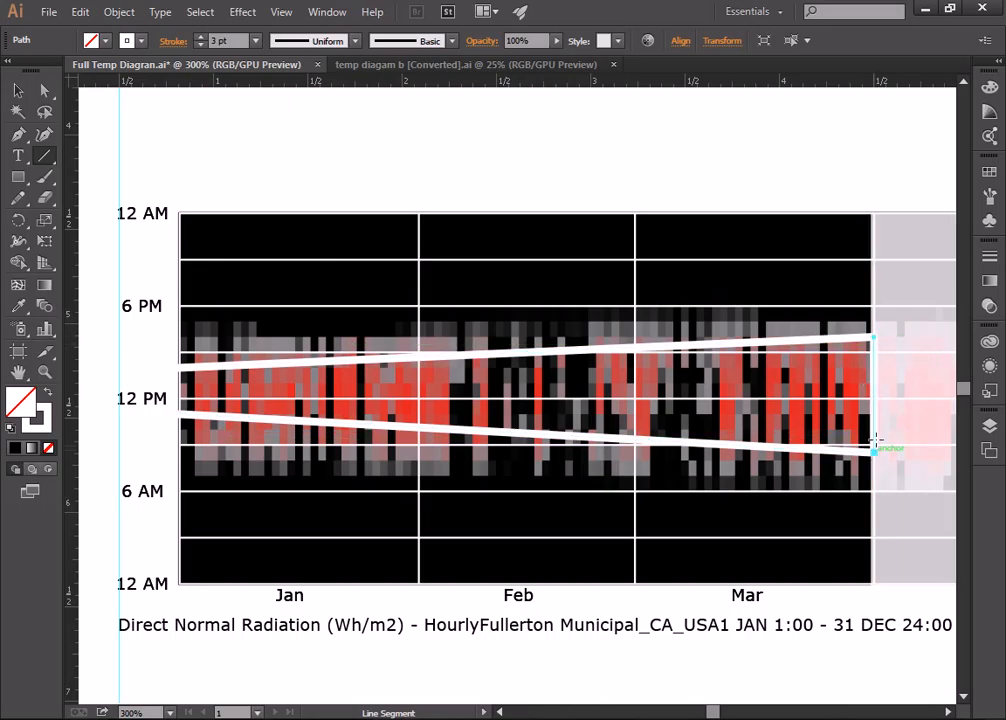
drag(180, 367, 180, 412)
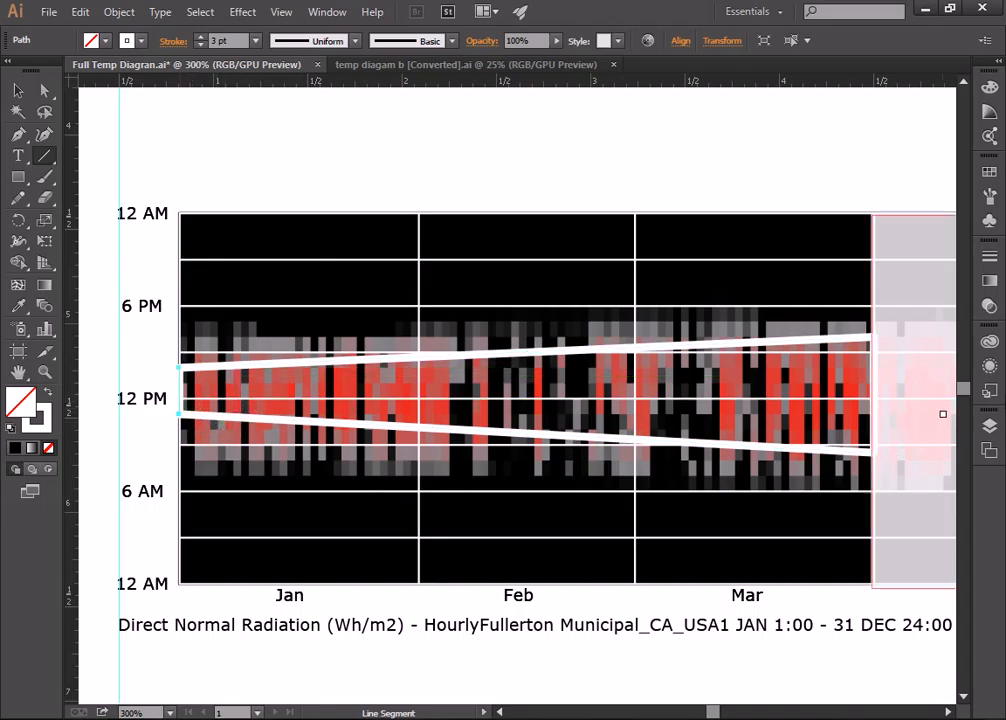
- Select all lines on the Sun Range layer and apply a bright green fill, 00FF00
click(990, 425)
click(957, 437)
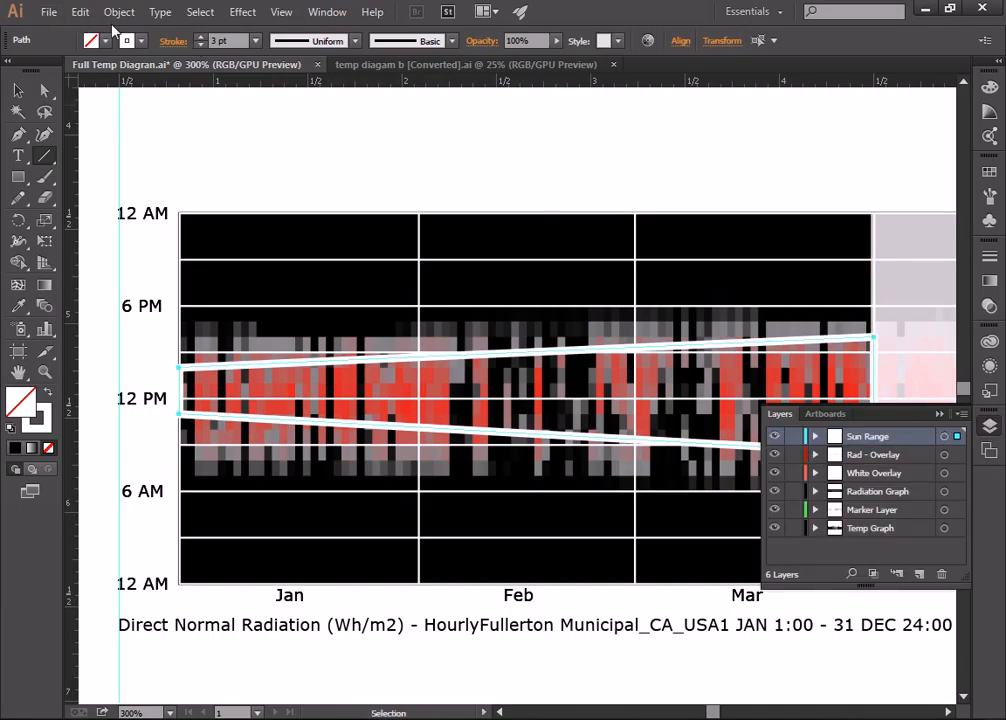
click(142, 41)
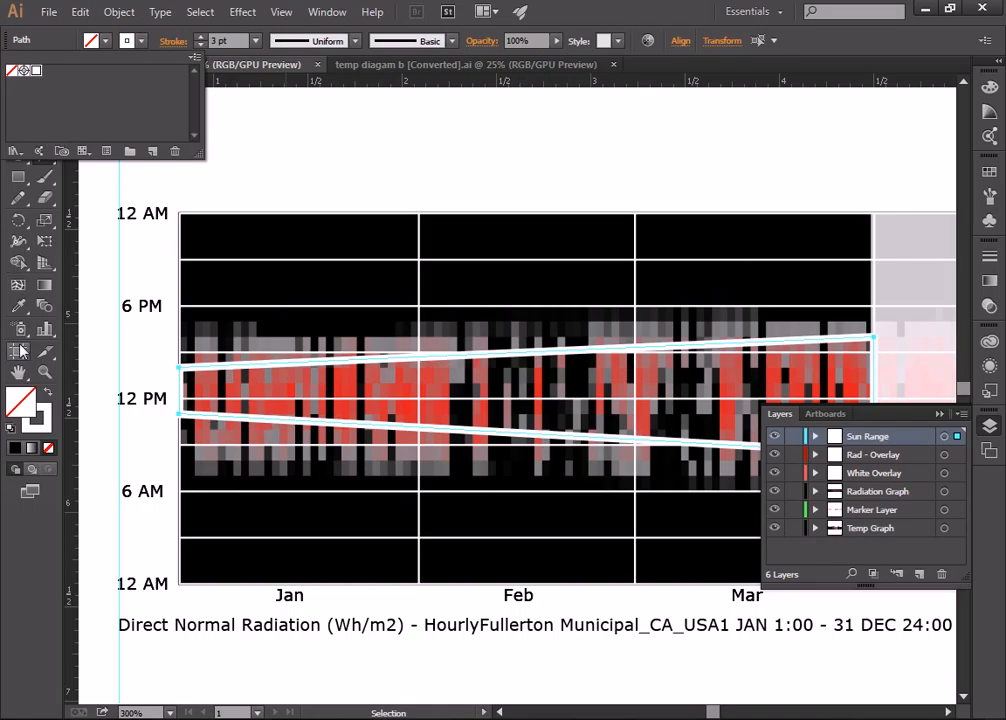
double_click(43, 413)
mouse_move(523, 382)
mouse_down()
mouse_move(529, 406)
mouse_move(524, 396)
mouse_up()
drag(478, 334, 516, 236)
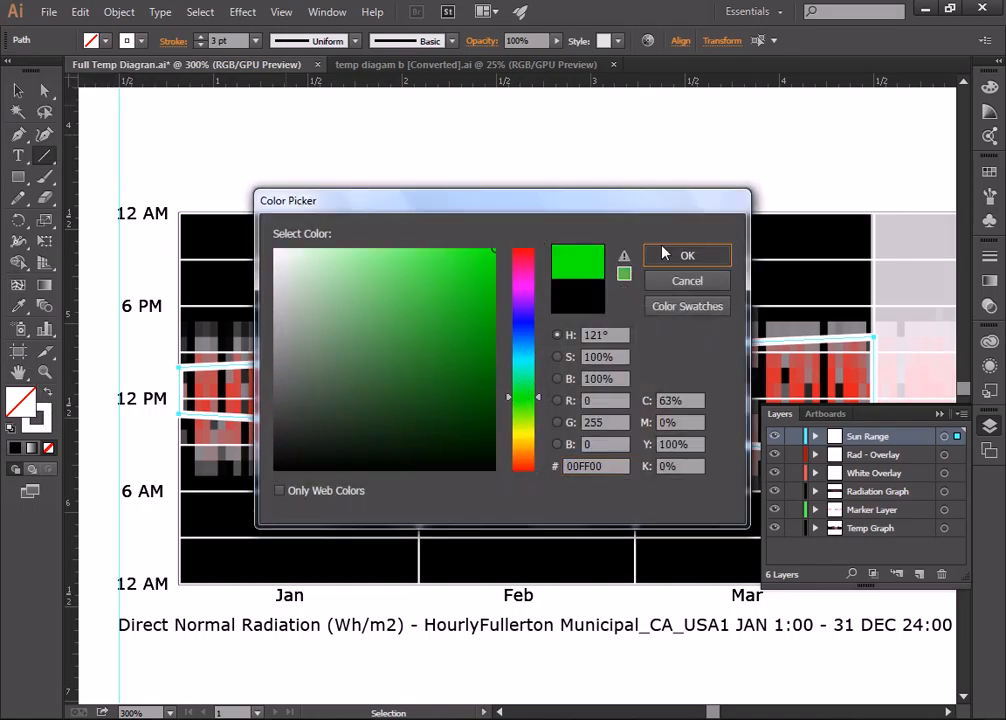
click(687, 255)
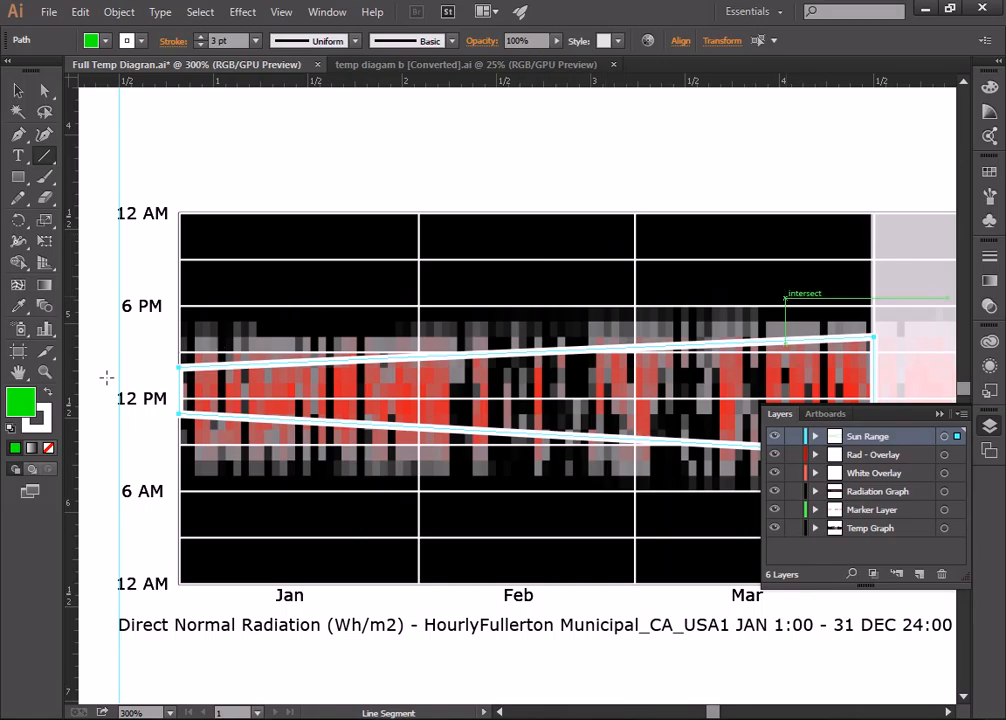
- Try to change the stroke colour of the selected Sun Range lines to green with a hue of 128°
double_click(37, 420)
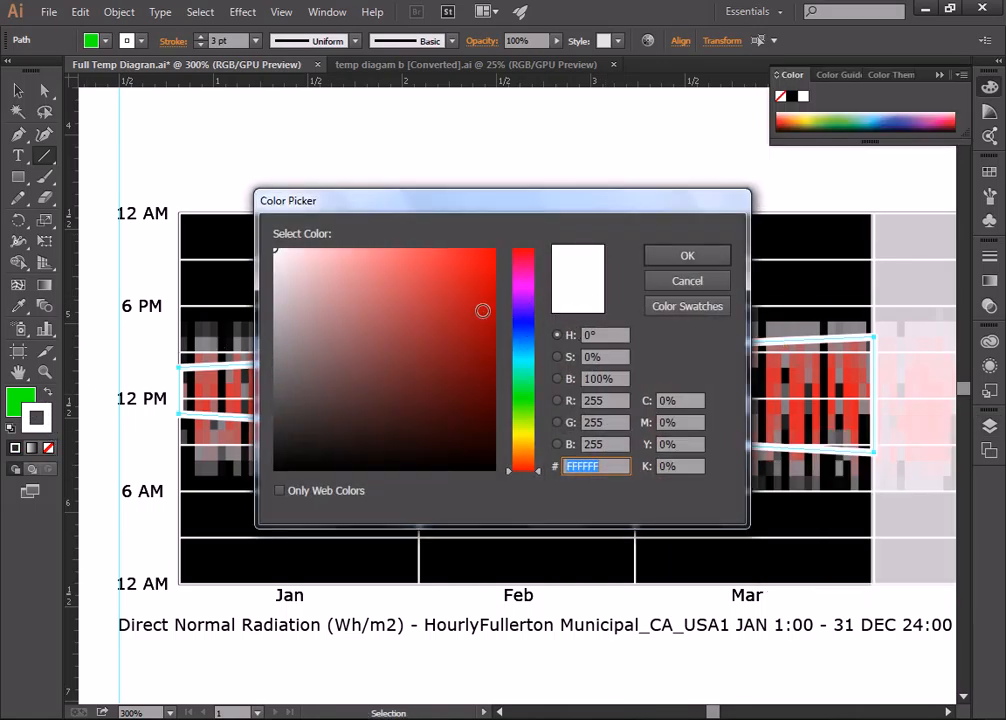
click(522, 392)
mouse_move(416, 369)
mouse_down()
mouse_move(531, 240)
mouse_move(330, 240)
mouse_up()
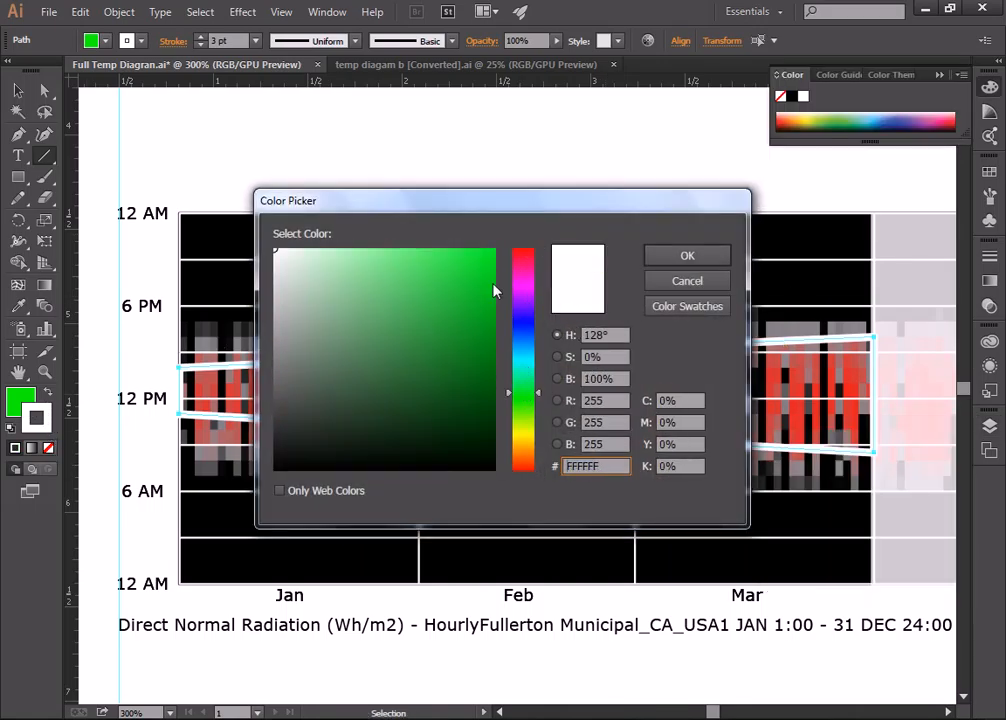
click(687, 255)
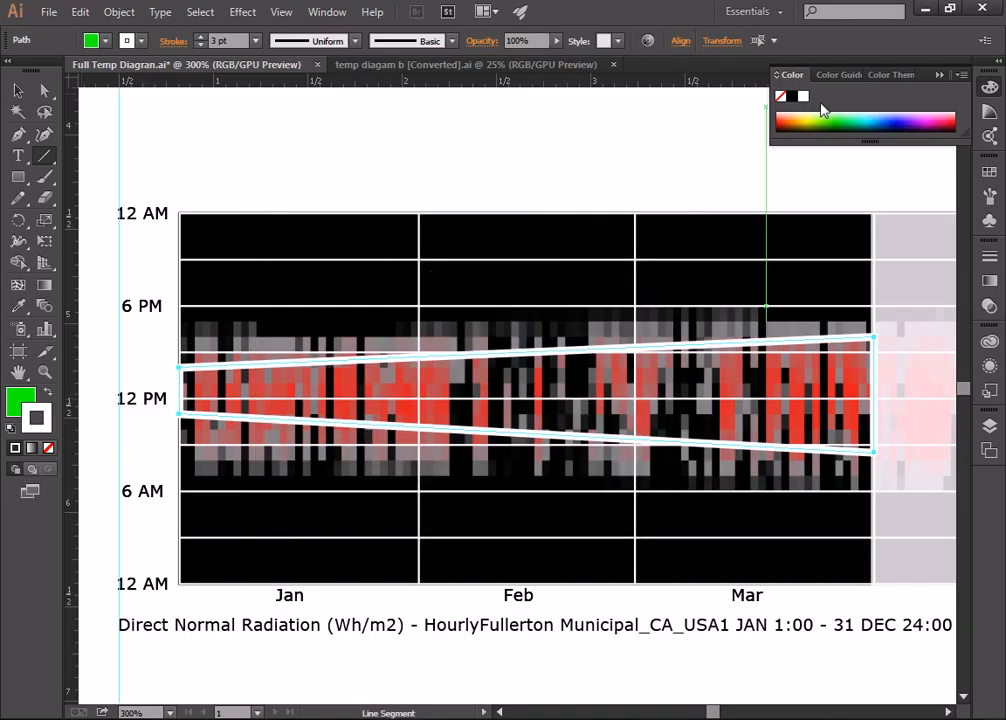
- Create a green RGB swatch with R=0, G=255, B=0 and apply it to the stroke of the selected Sun Range lines
click(104, 42)
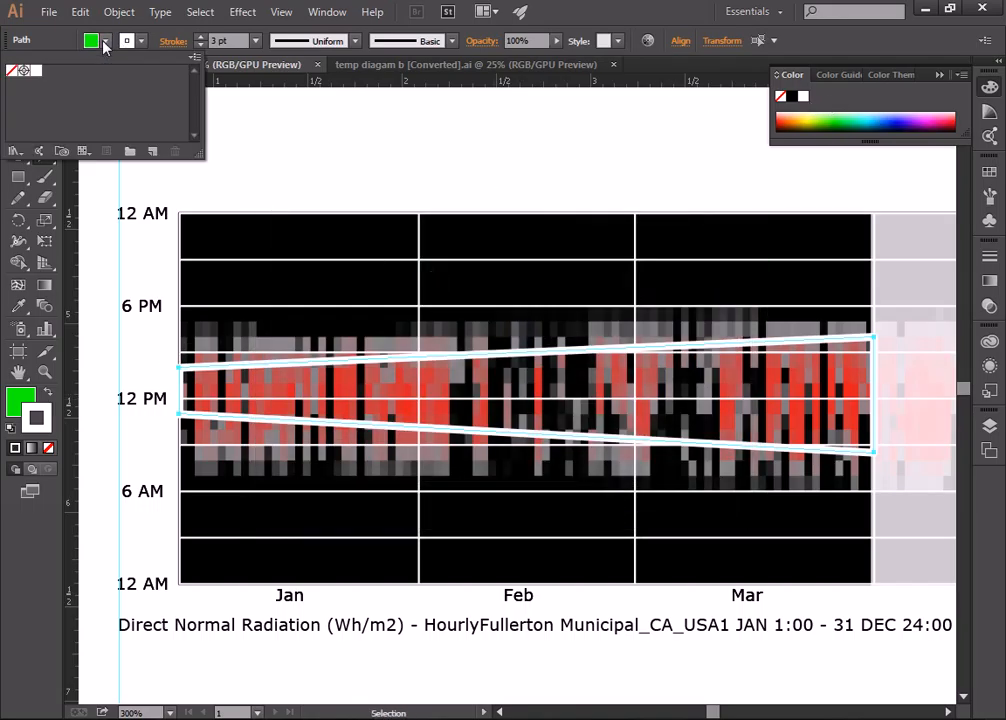
click(96, 83)
click(153, 152)
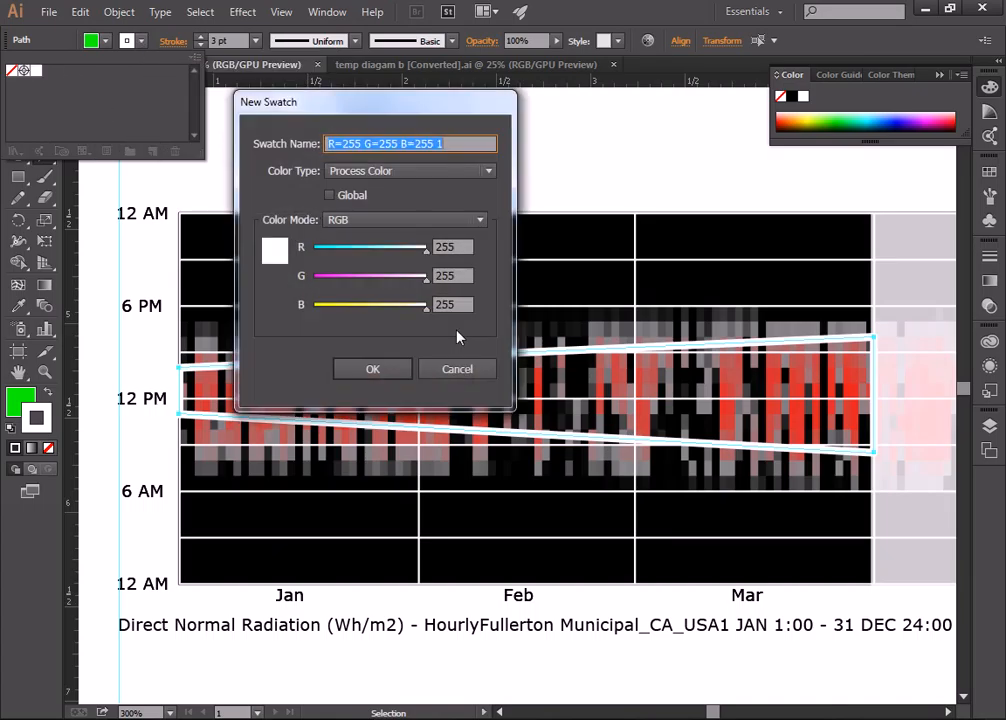
drag(409, 254, 314, 248)
drag(425, 276, 278, 303)
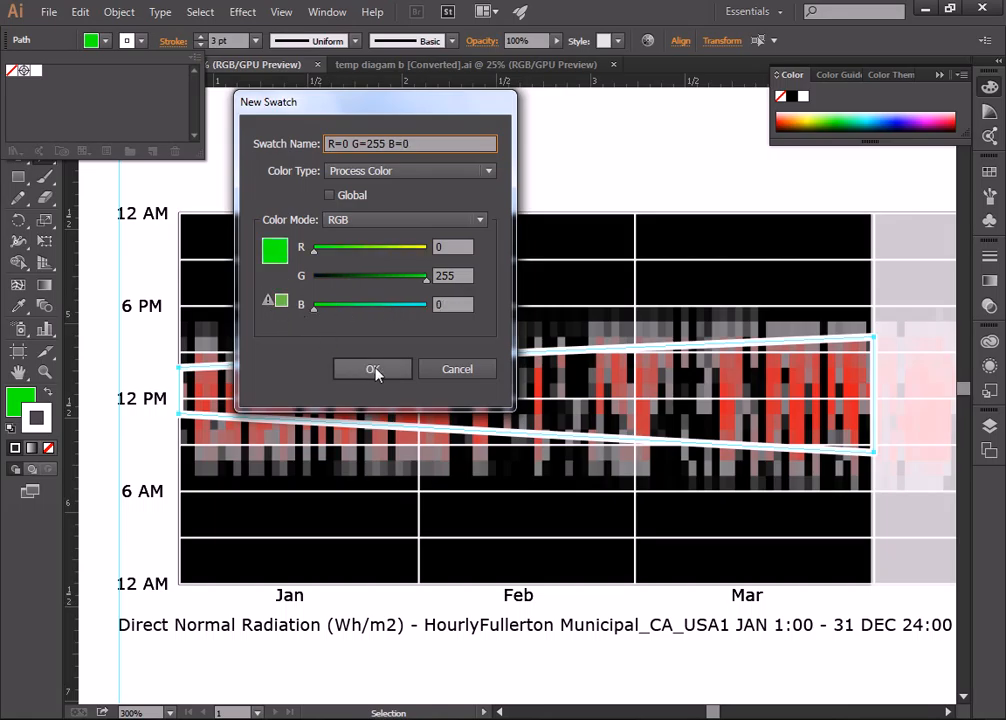
click(372, 369)
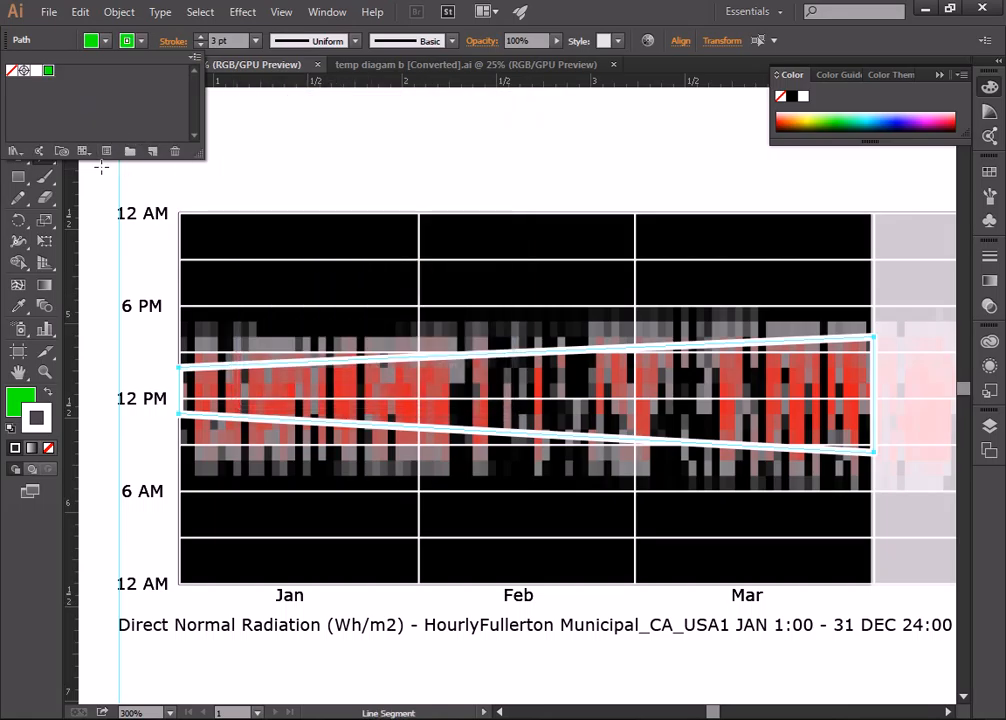
- Set the fill of the Sun Range lines to none and deselect them
click(105, 42)
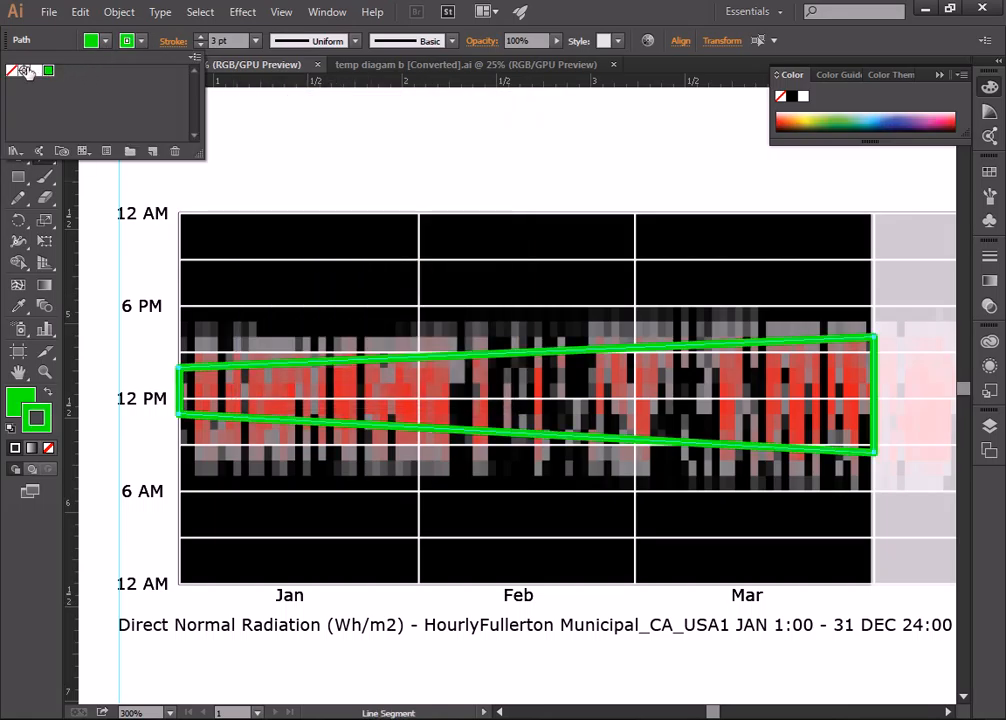
click(11, 70)
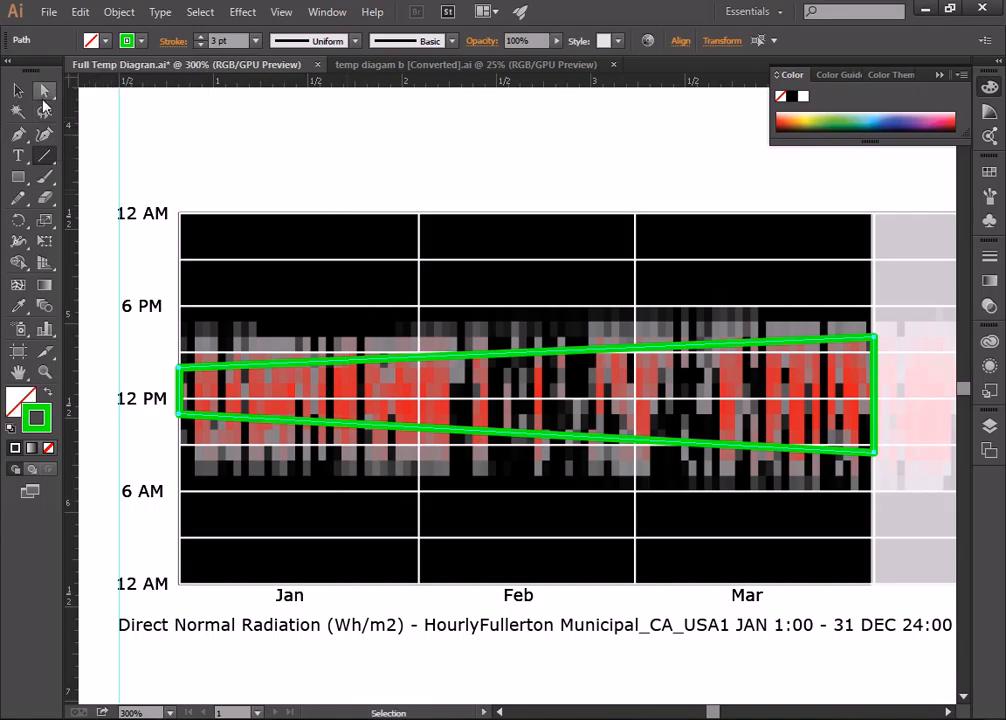
click(19, 91)
click(568, 135)
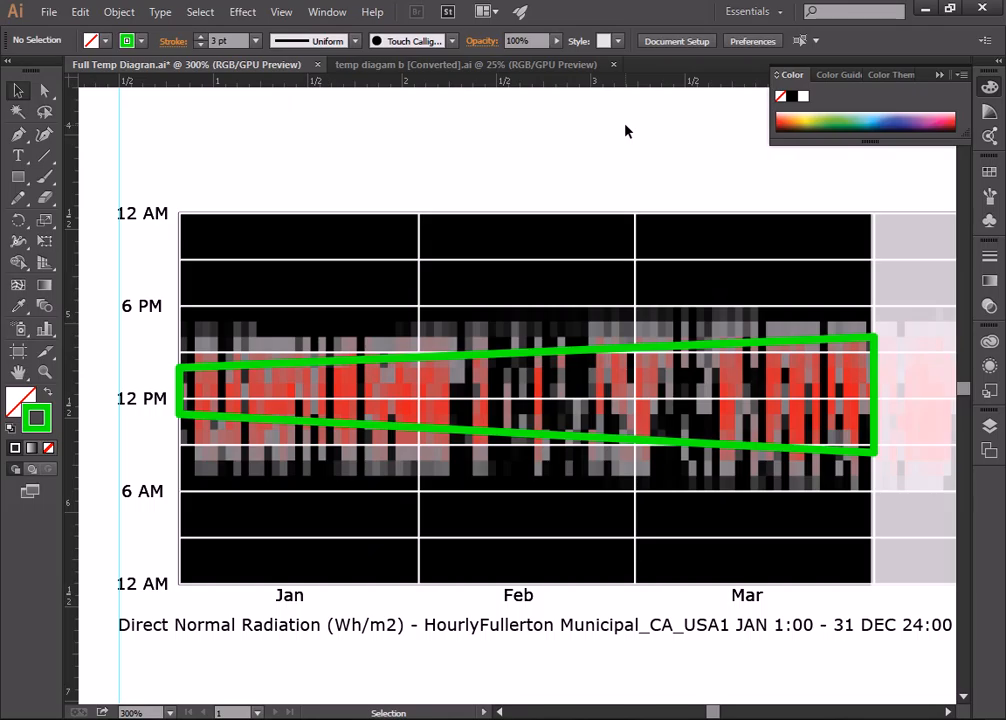
- Examine how the lower outline line fits the January radiation data and compare it with the September to November part of the graph
click(184, 416)
click(45, 371)
click(211, 405)
click(678, 381)
click(18, 90)
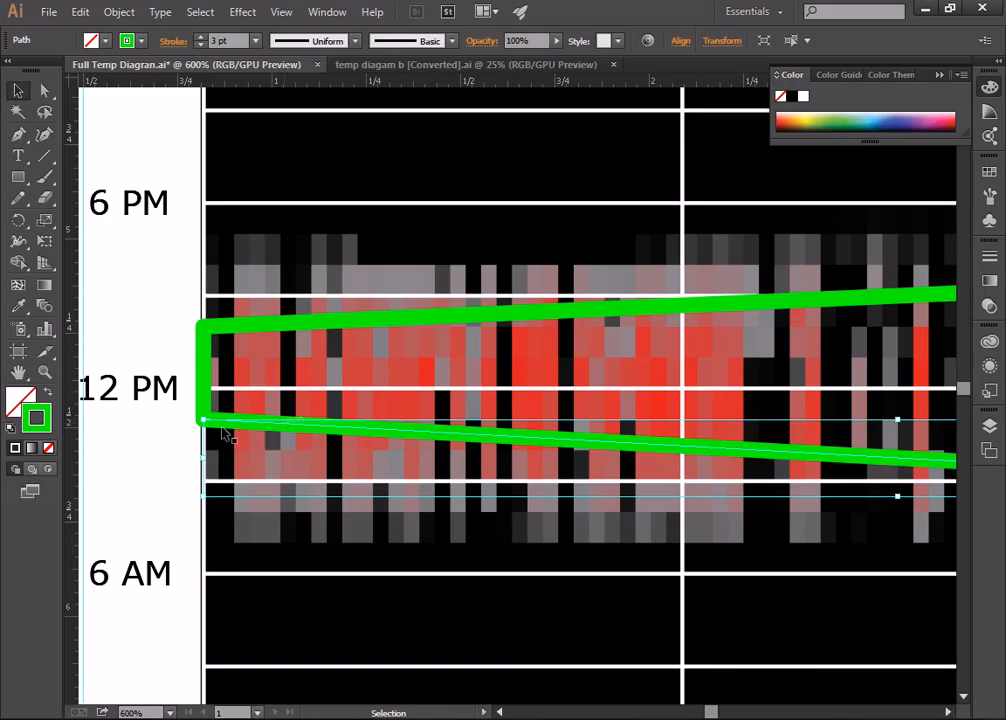
scroll(406, 438, down, 3)
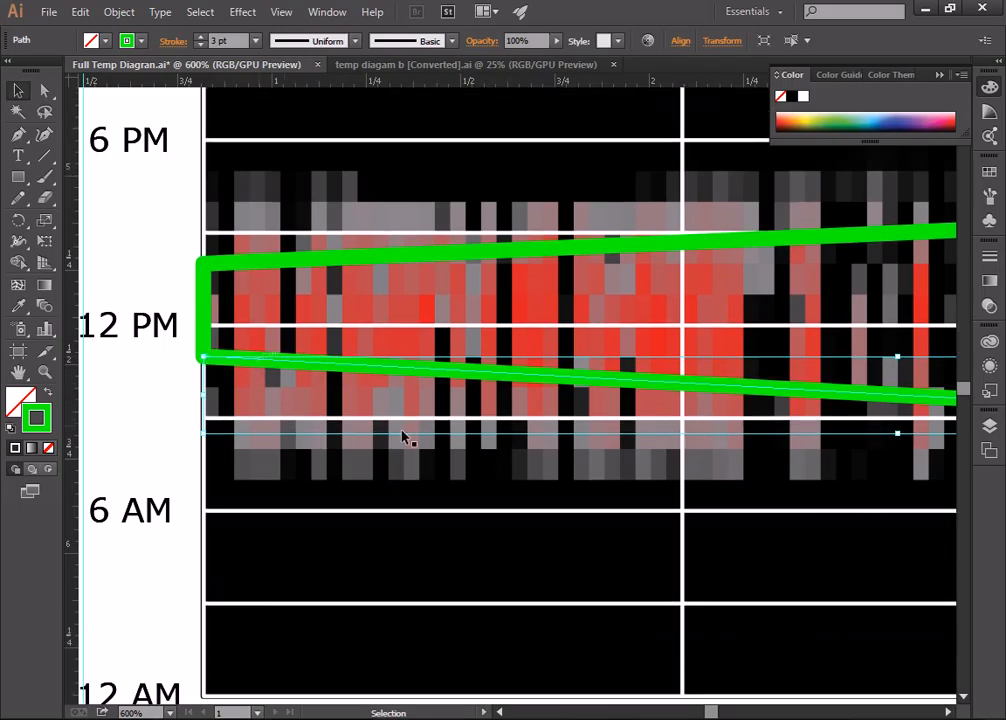
scroll(422, 432, up, 3)
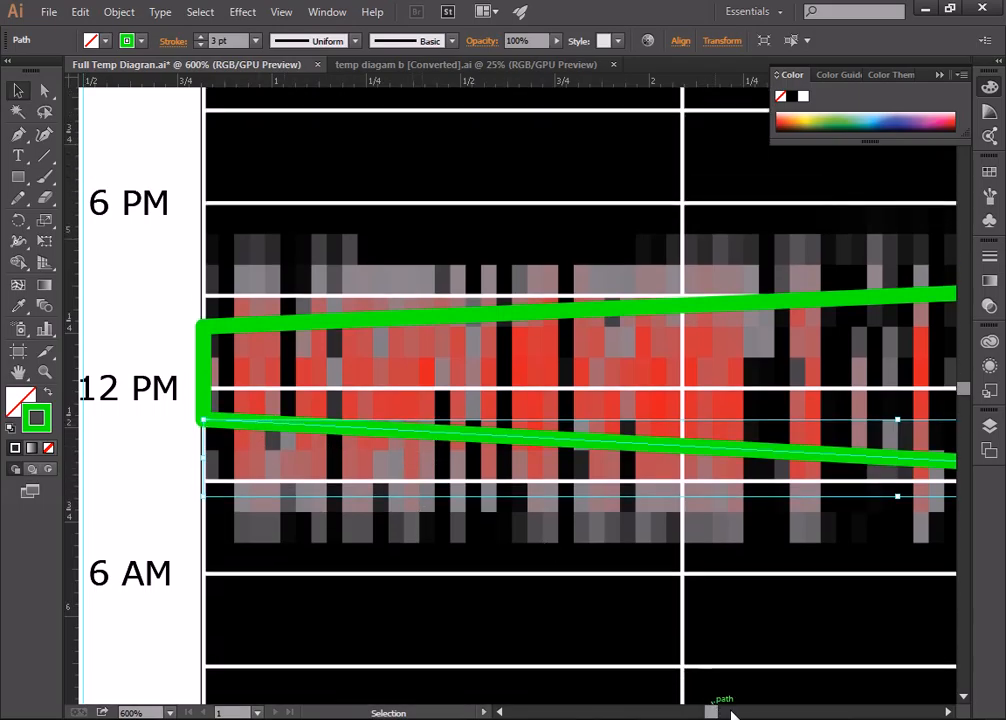
click(731, 712)
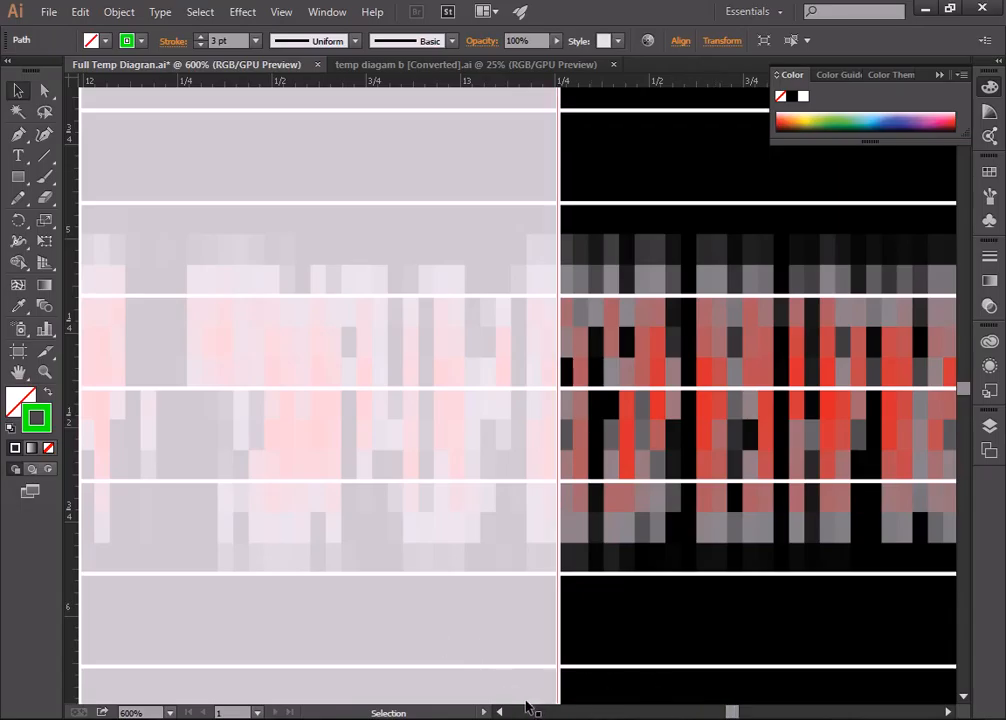
click(44, 372)
alt+click(311, 393)
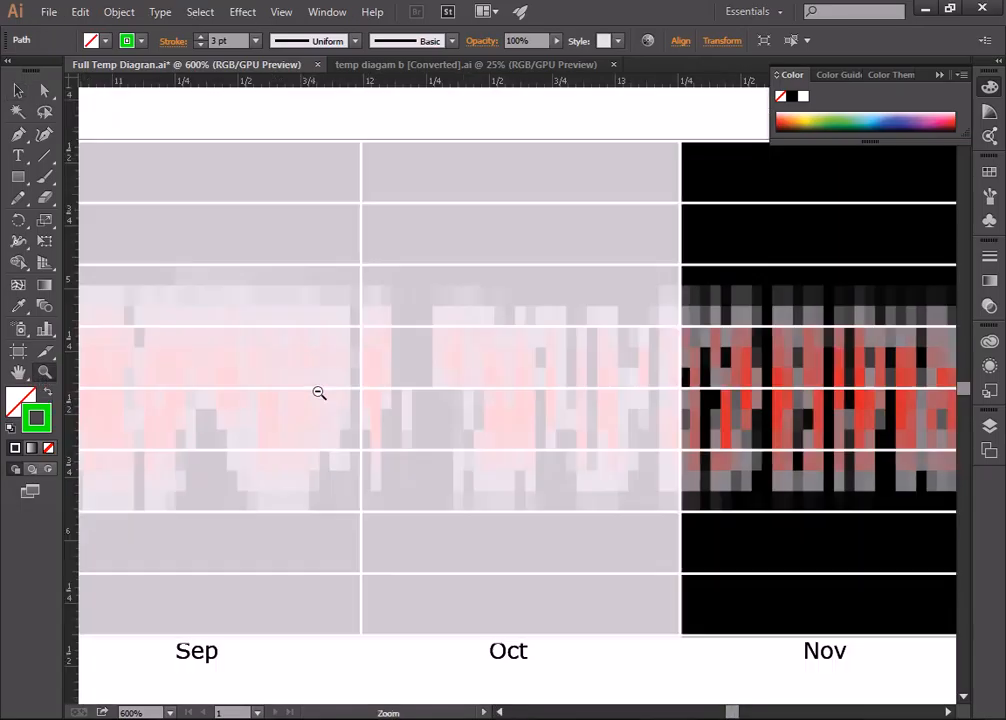
alt+click(332, 394)
alt+click(338, 393)
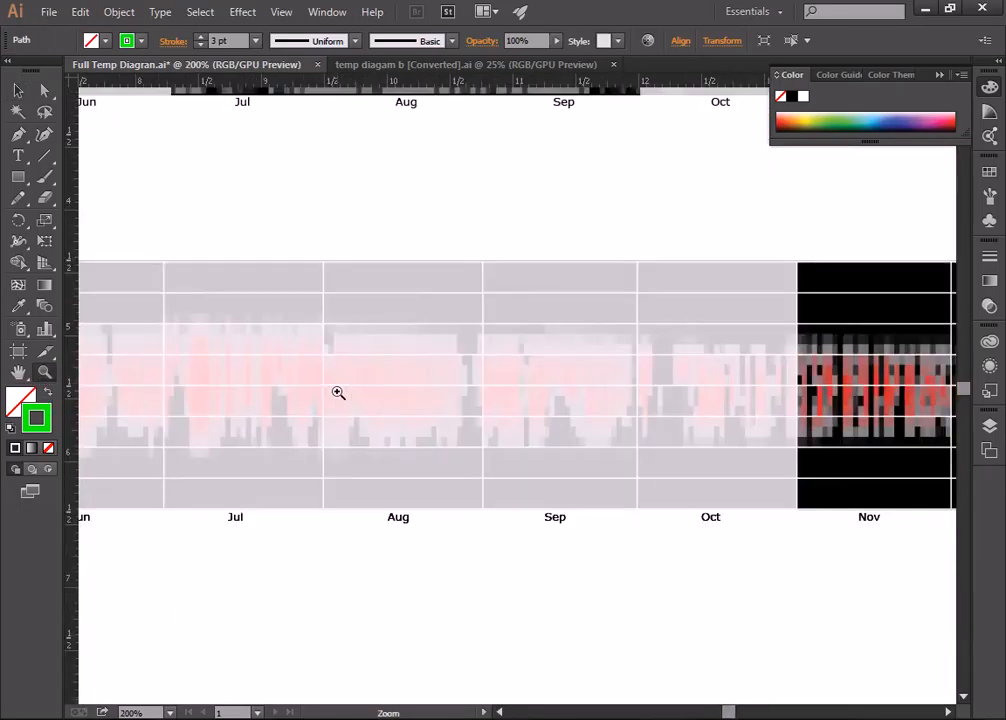
alt+click(338, 393)
alt+click(337, 392)
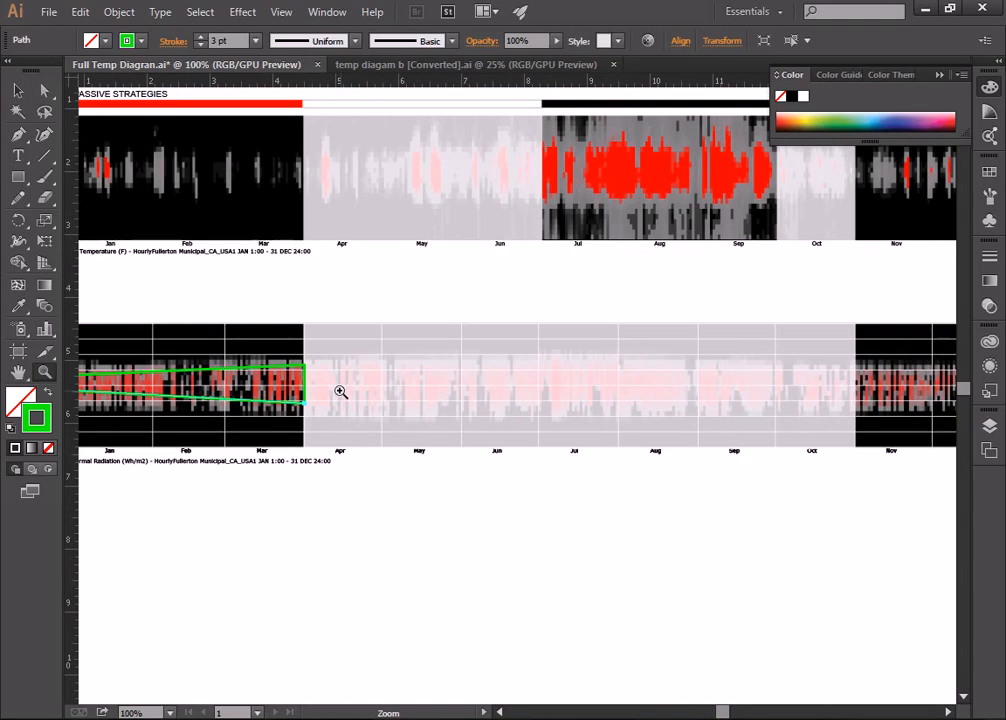
- Lower the January end of the bottom outline line slightly and extend the January closing line to about 0.29 in high to meet it
click(125, 362)
click(655, 427)
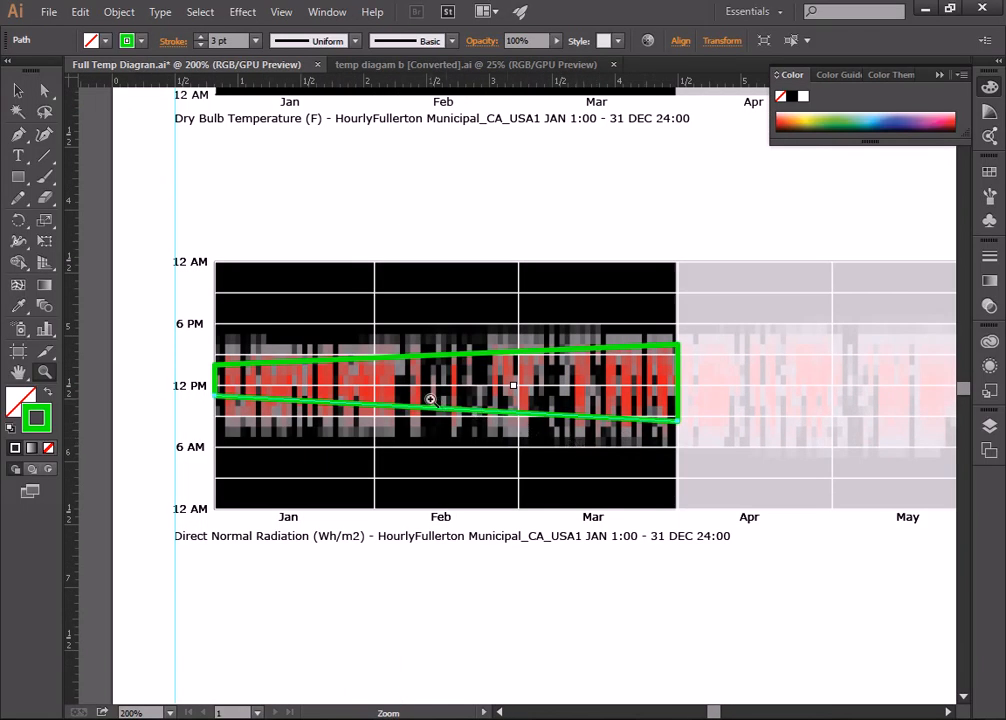
click(436, 402)
click(24, 97)
click(532, 420)
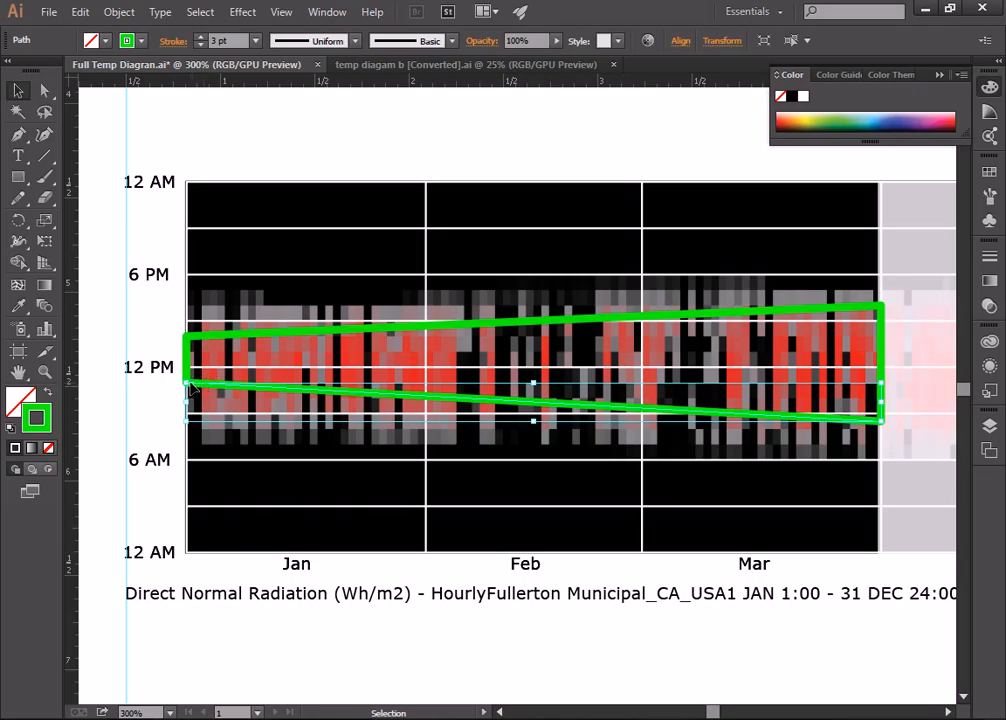
drag(186, 383, 189, 392)
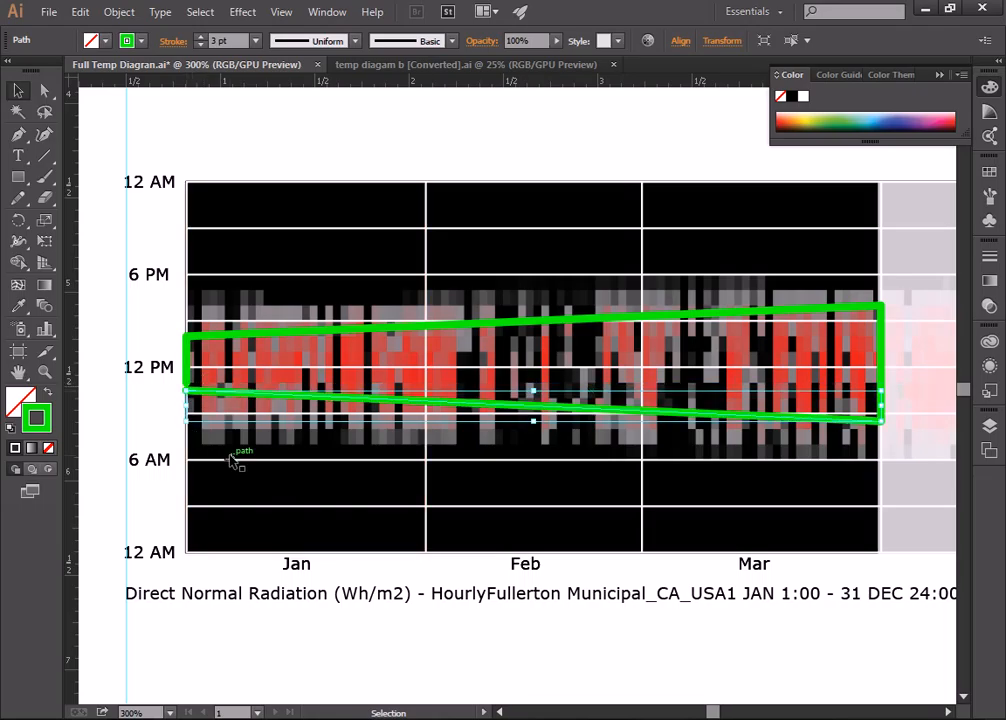
click(187, 369)
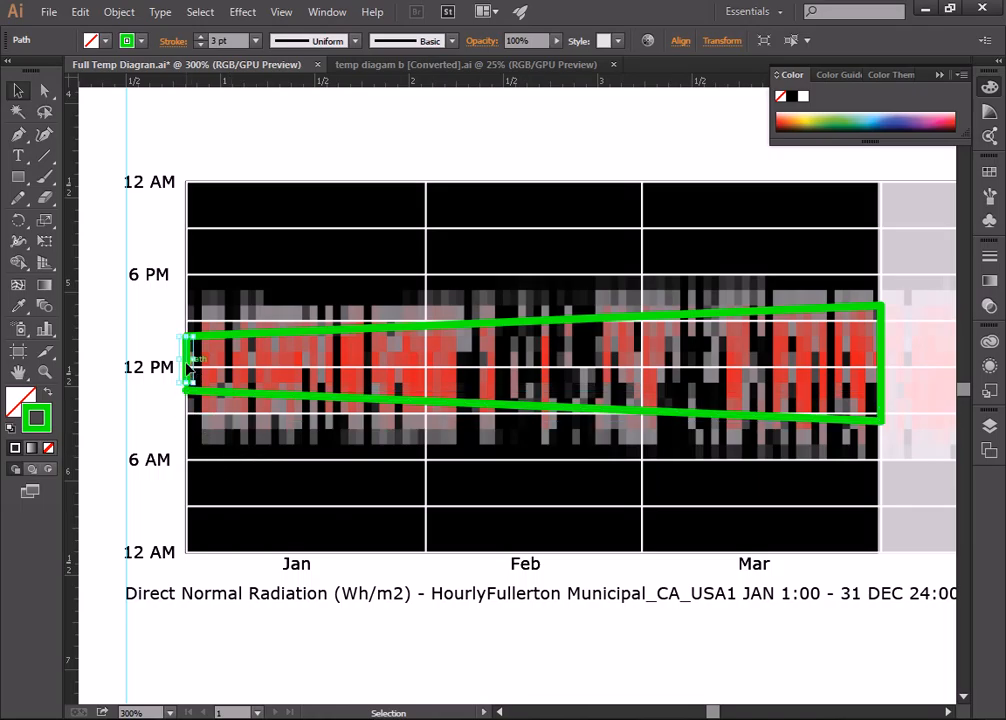
drag(187, 382, 187, 390)
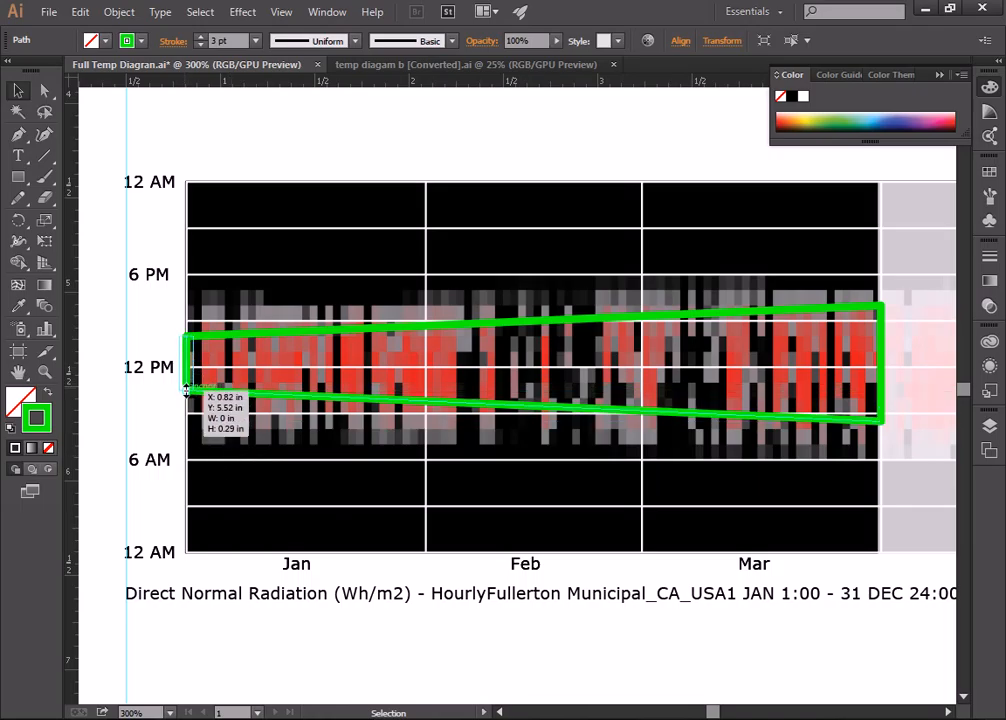
click(160, 409)
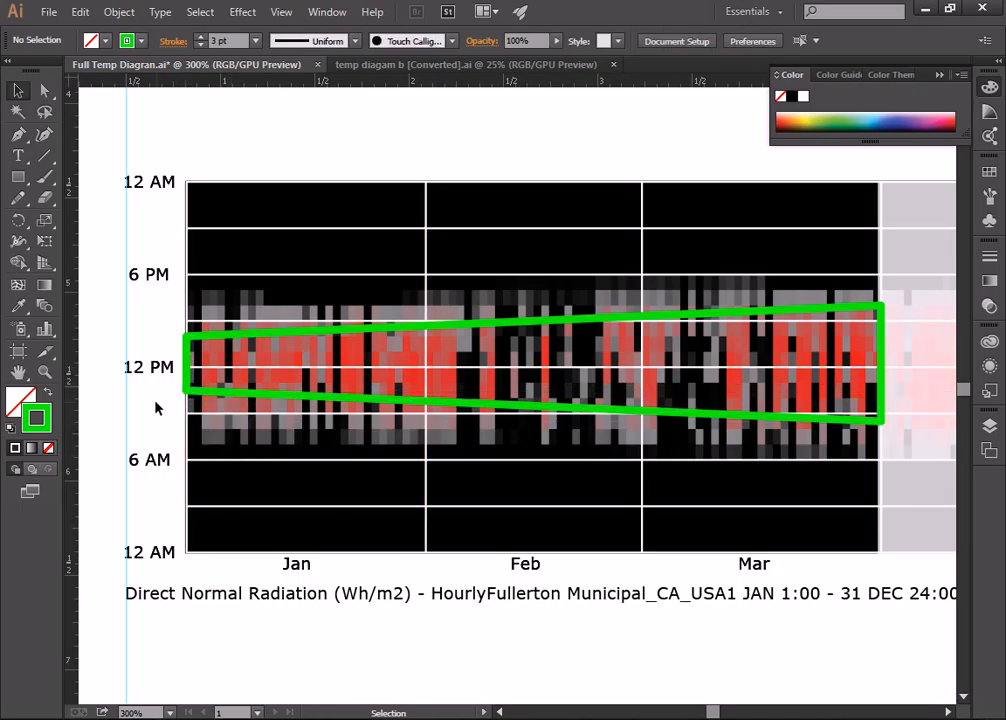
- Lower the January end of the bottom outline line a little further and lengthen the vertical closing line to match
click(217, 393)
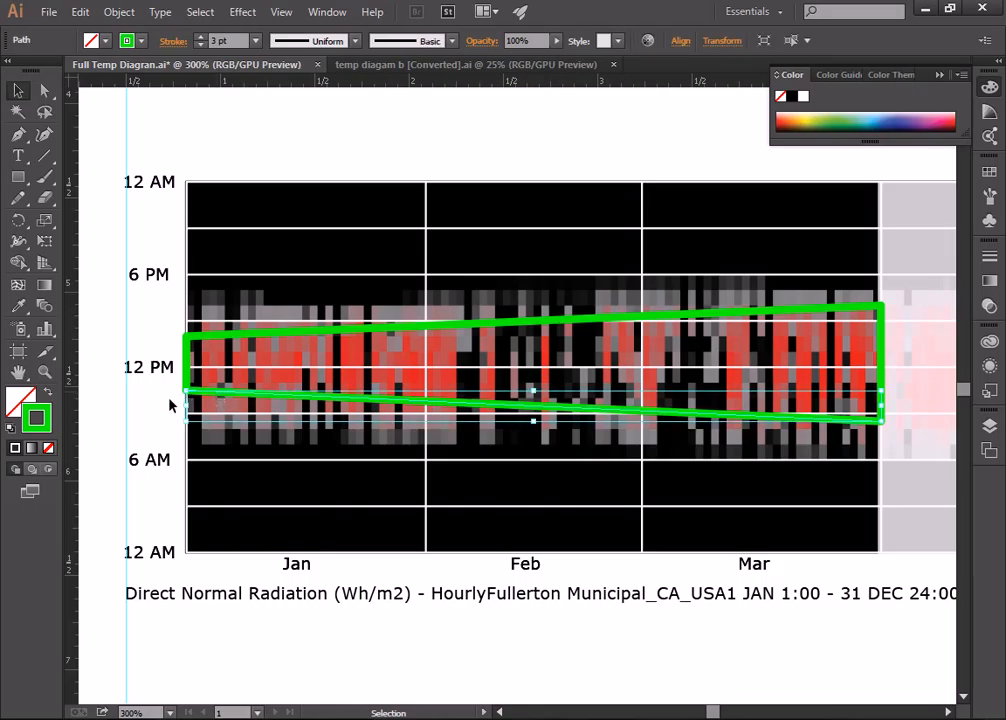
drag(187, 391, 189, 400)
click(187, 376)
click(243, 448)
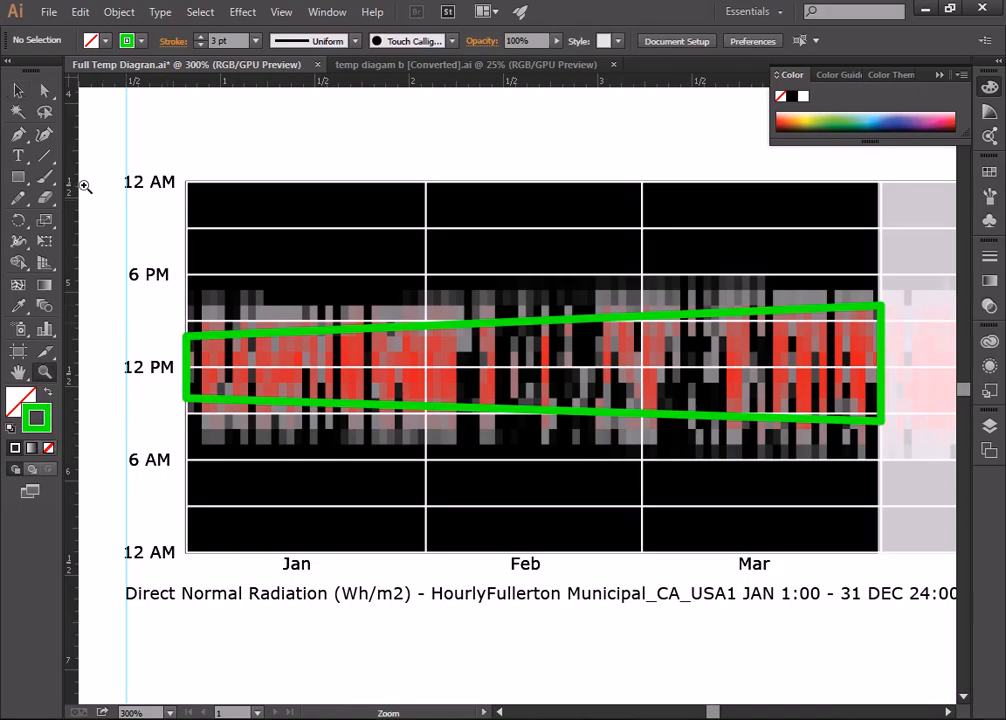
- Select everything on the Sun Range layer and set its stroke colour to white
click(990, 426)
click(957, 437)
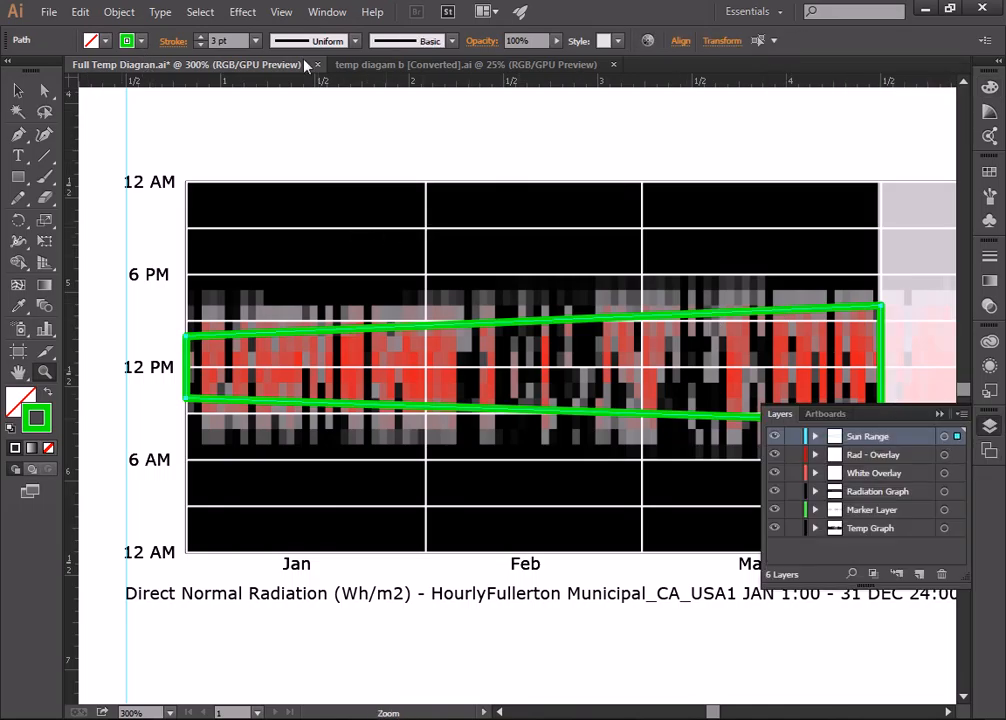
click(126, 42)
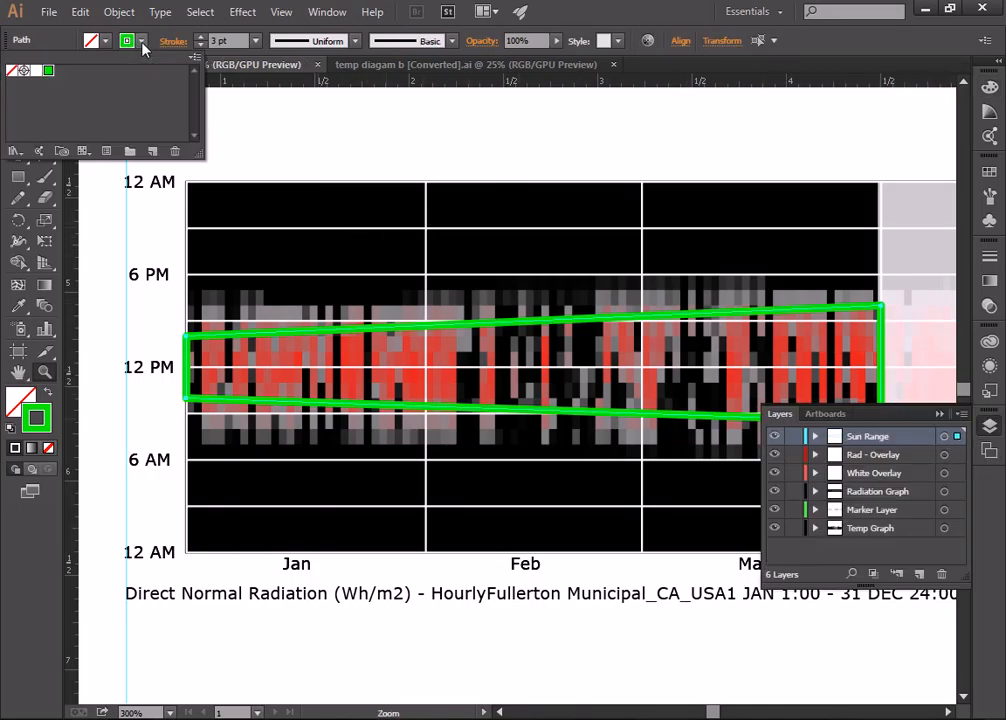
click(35, 72)
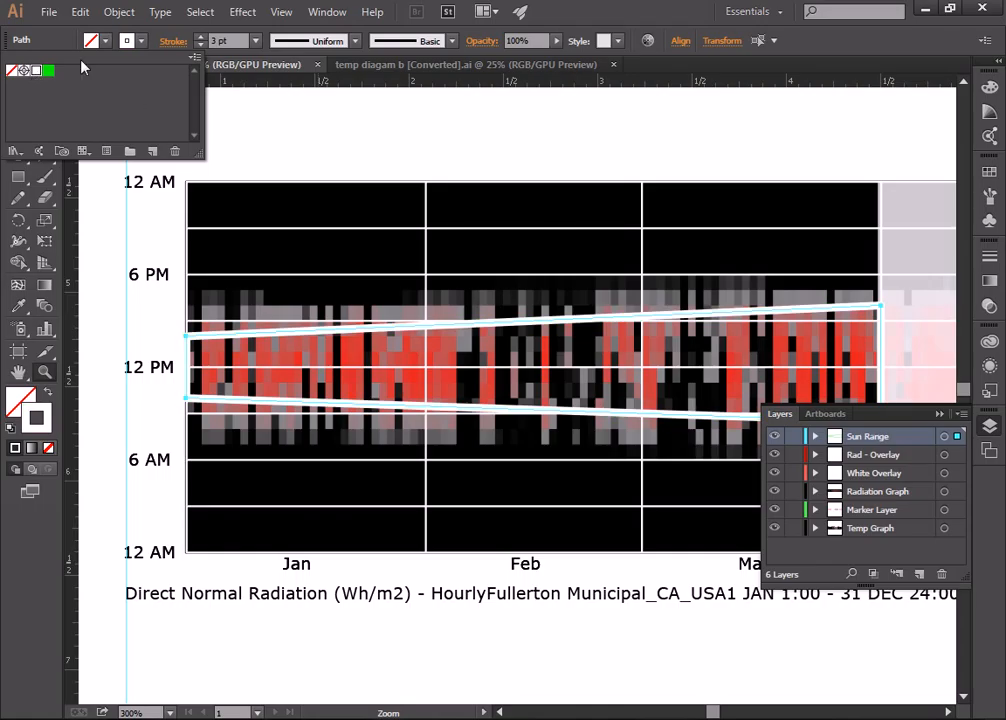
click(655, 16)
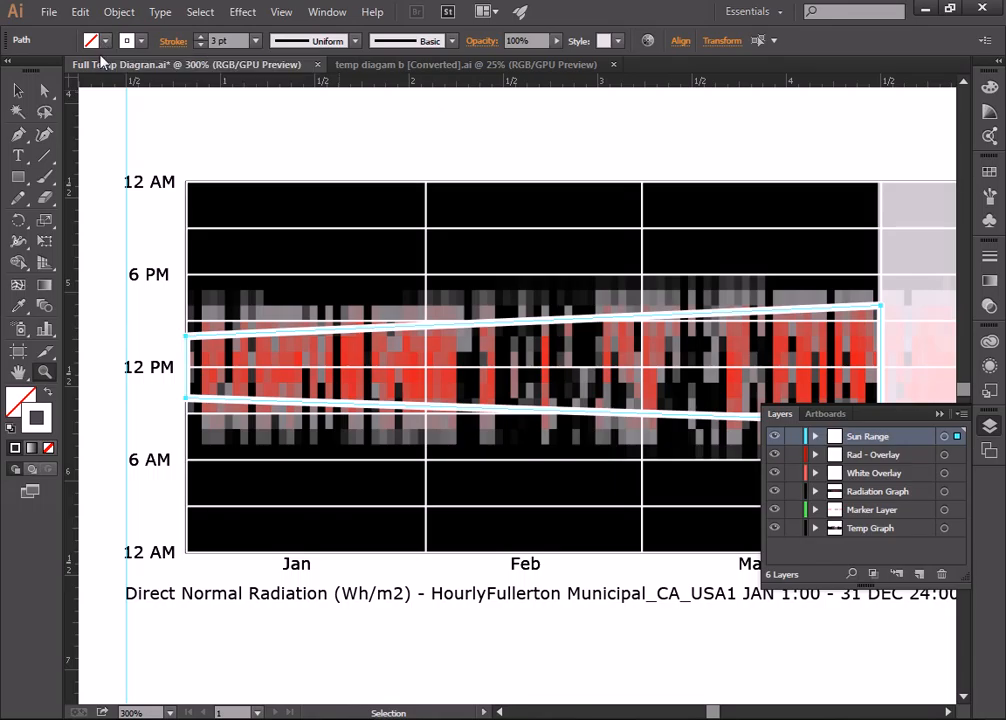
- Turn the Sun Range outline into a Live Paint group and choose the green swatch as the fill colour
key(k)
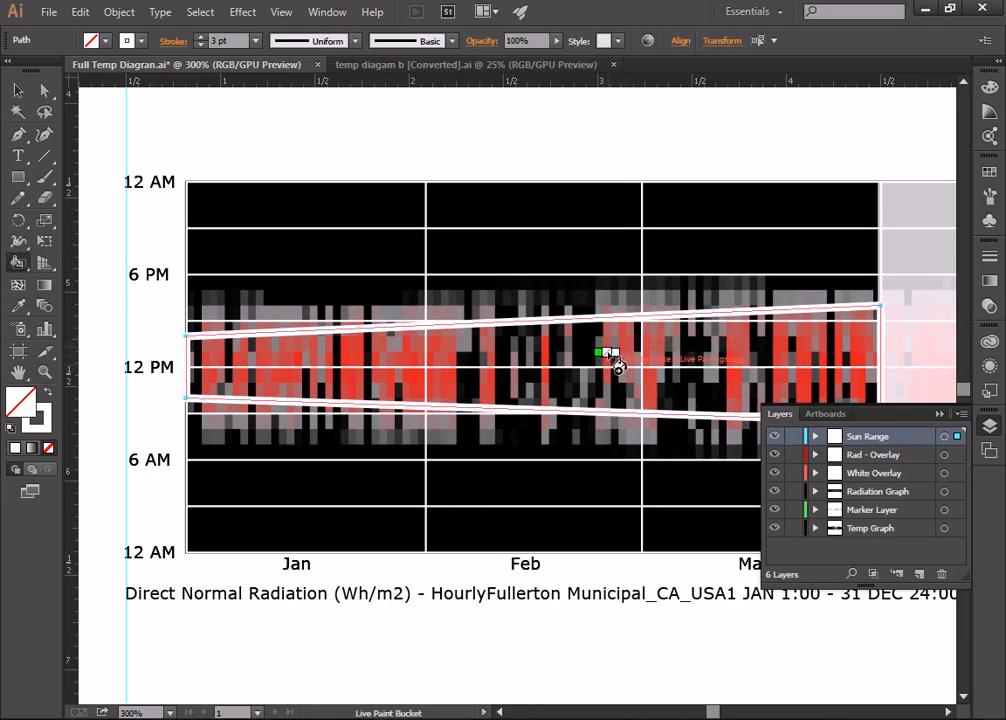
click(619, 351)
key(v)
click(92, 40)
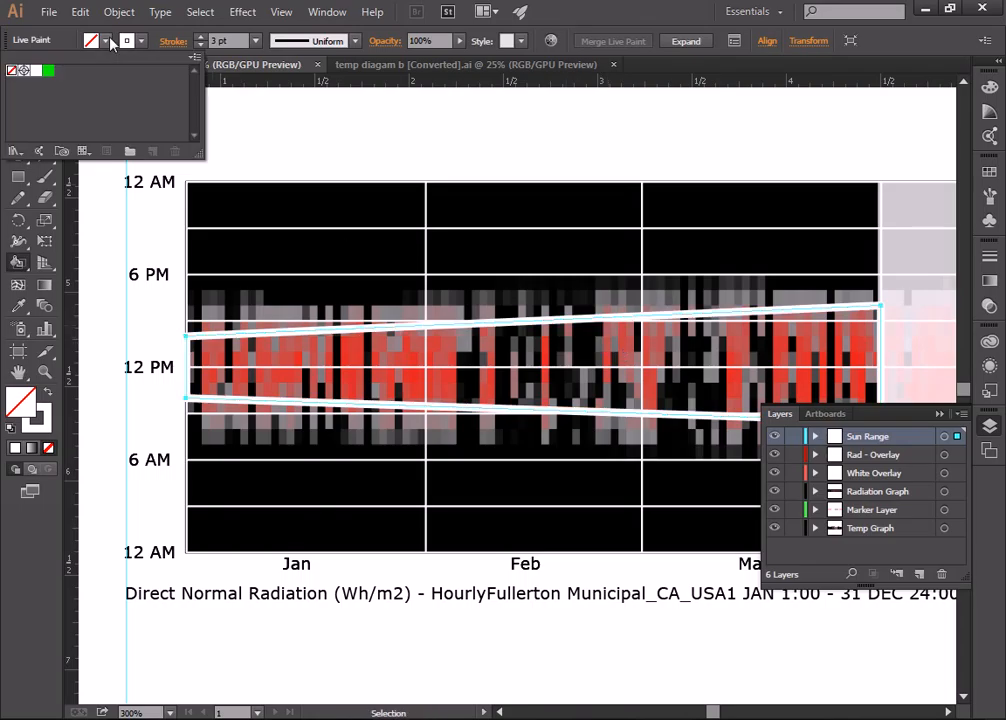
click(48, 71)
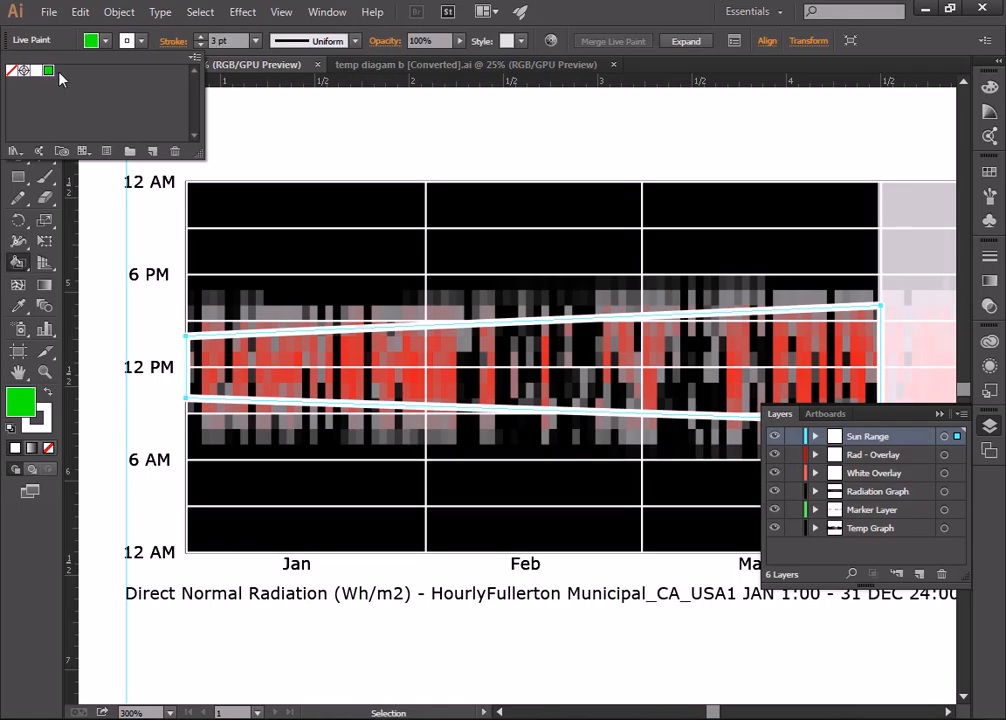
- Change the fill colour to bright red and paint the area enclosed by the Sun Range outline with it
double_click(24, 405)
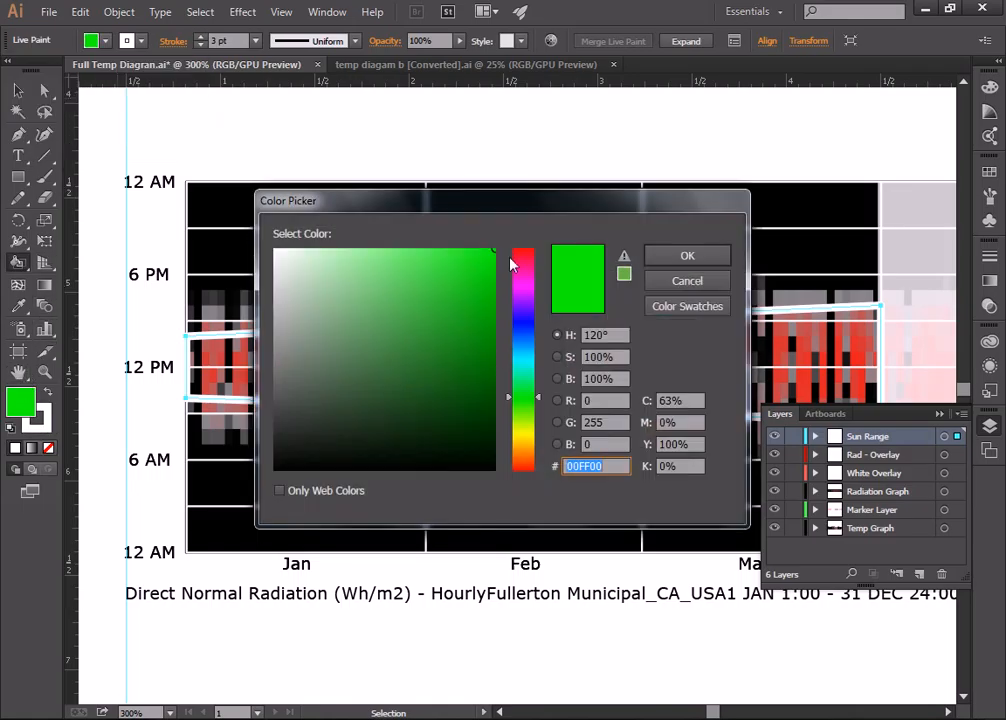
click(516, 248)
click(668, 250)
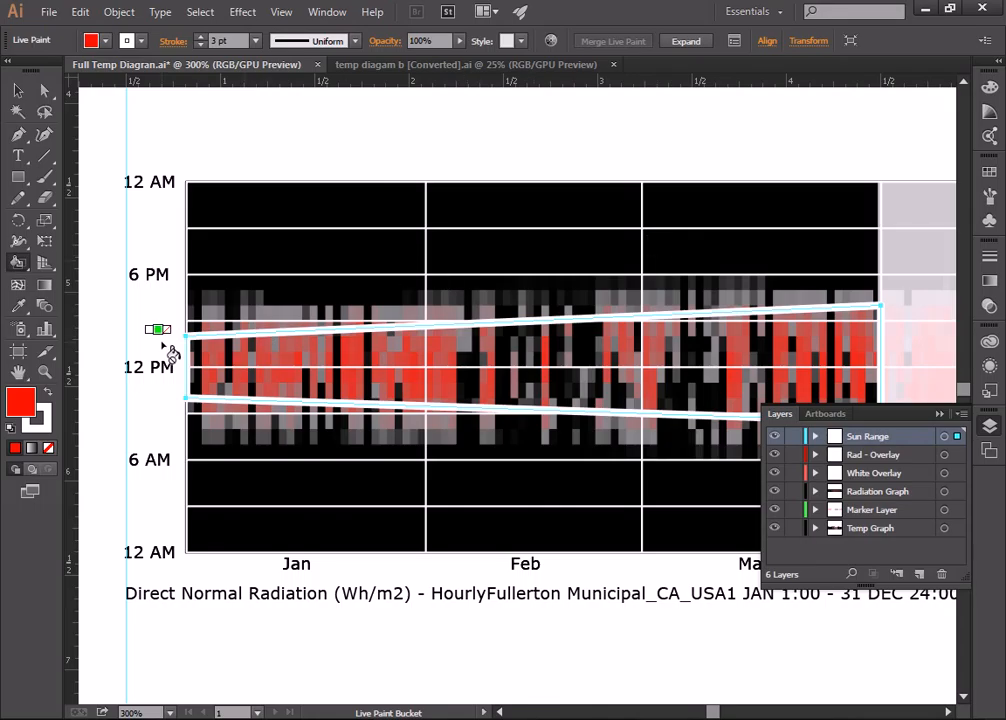
click(388, 356)
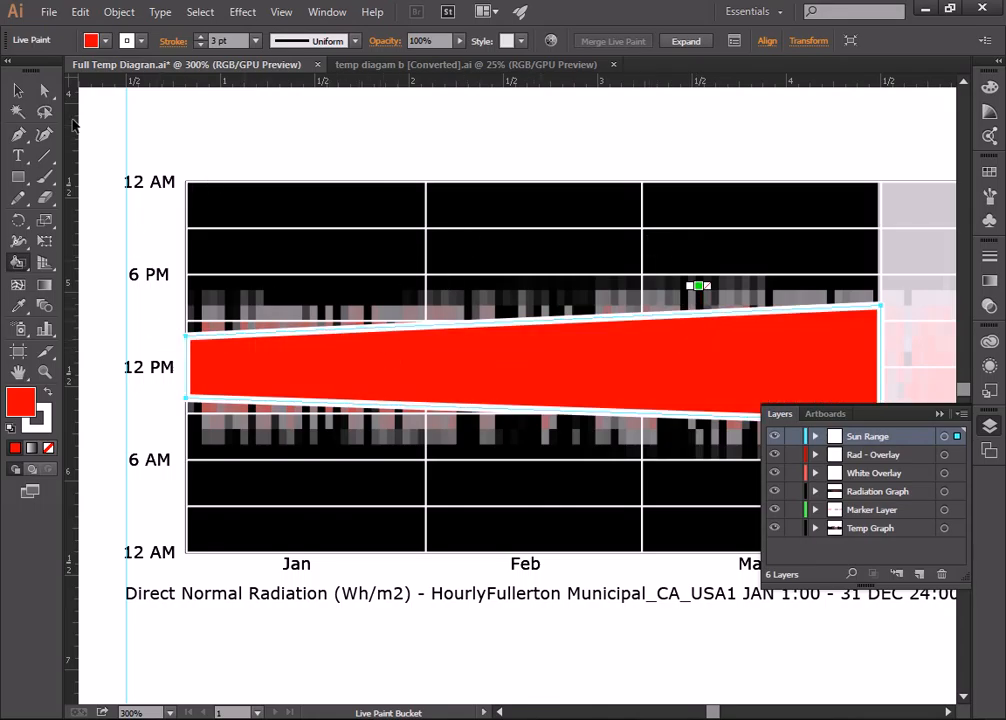
- Reduce the Sun Range Live Paint group's opacity to 50%
click(18, 90)
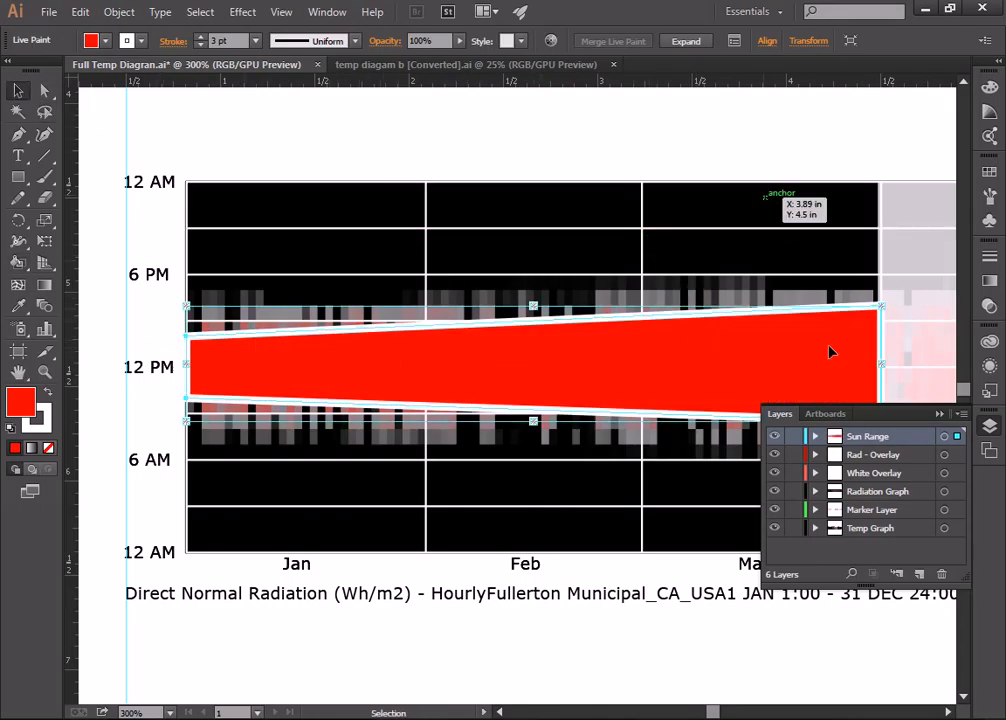
click(426, 40)
key(Return)
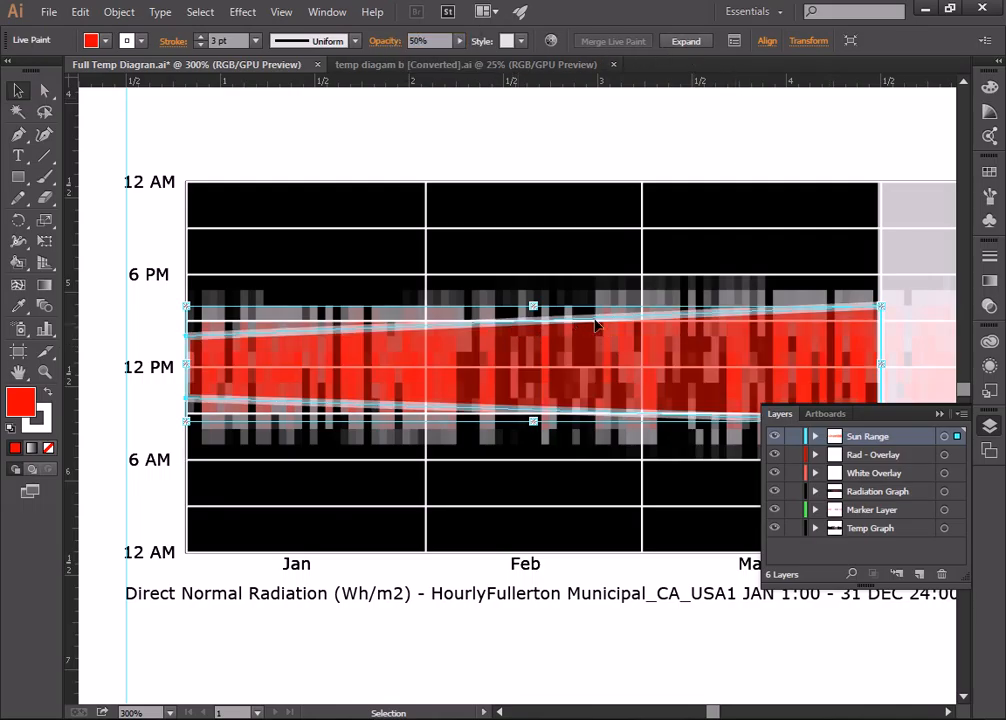
click(44, 371)
alt+click(615, 241)
alt+click(772, 376)
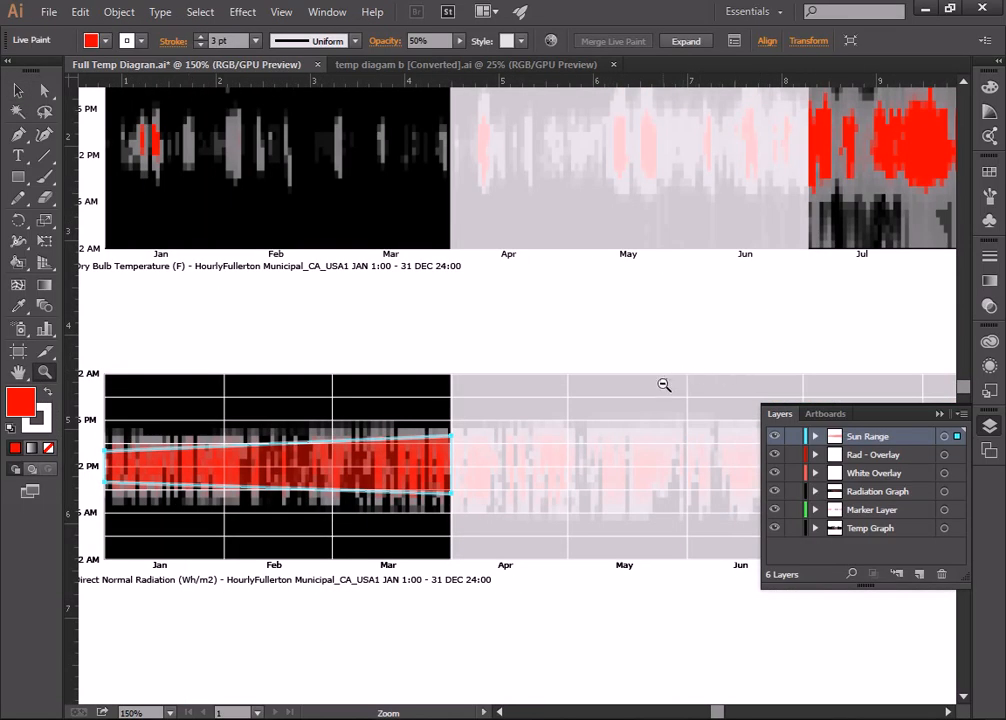
- Bring the whole artboard into view and deselect the Sun Range Live Paint group
alt+click(656, 380)
alt+click(530, 412)
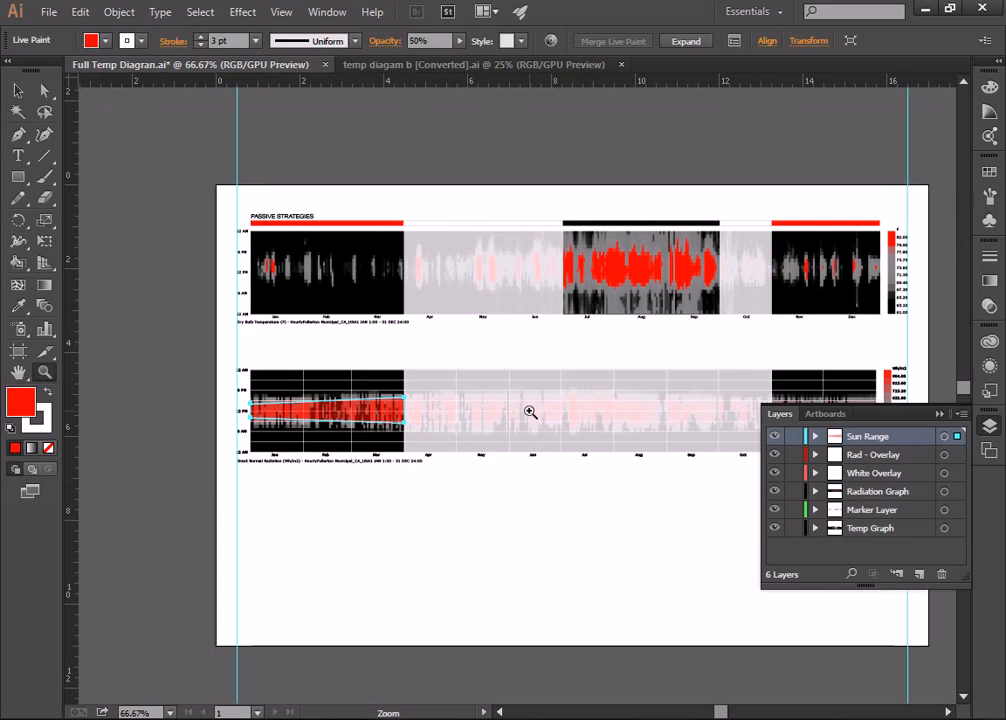
key(v)
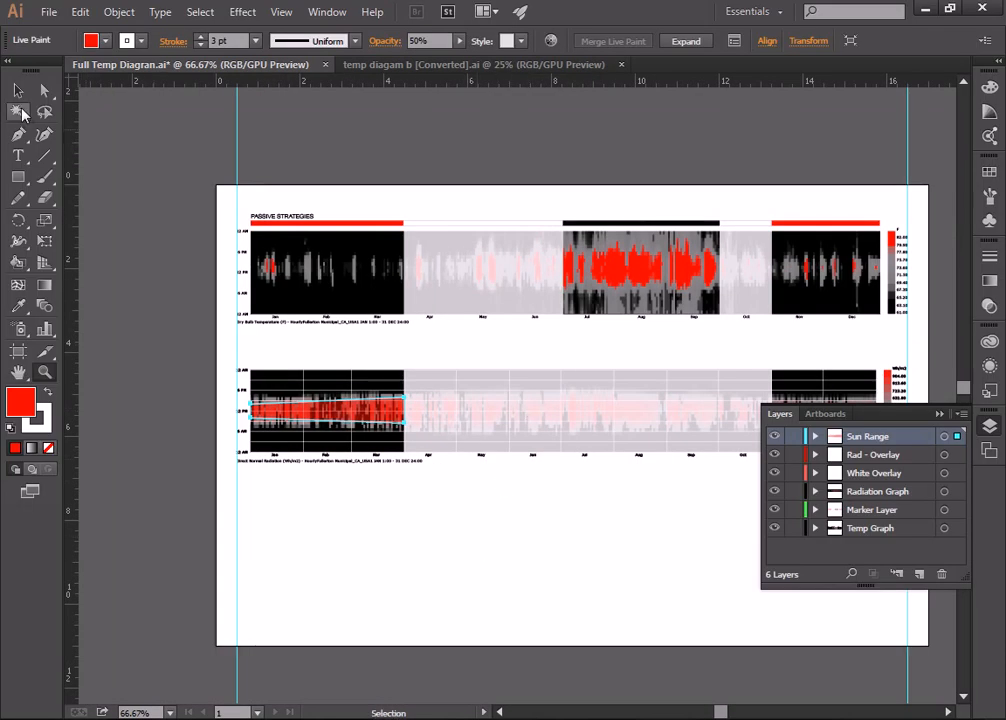
click(287, 637)
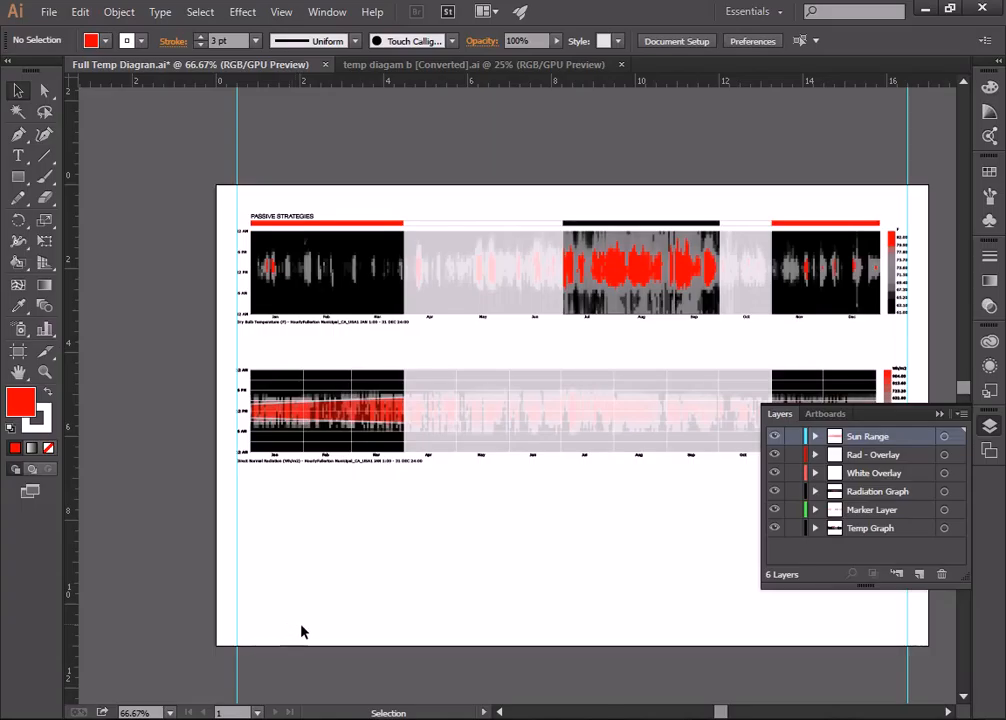
- Select the Sun Range Live Paint group on the radiation graph, try a white fill, and settle on no fill
click(47, 374)
click(359, 418)
click(469, 361)
click(471, 382)
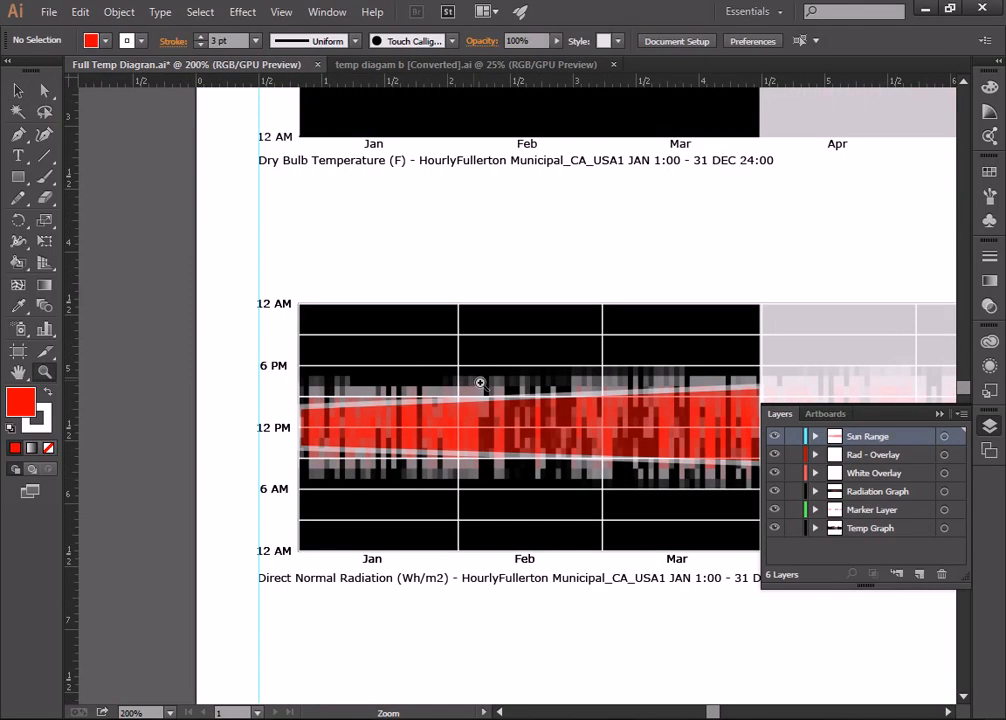
click(18, 90)
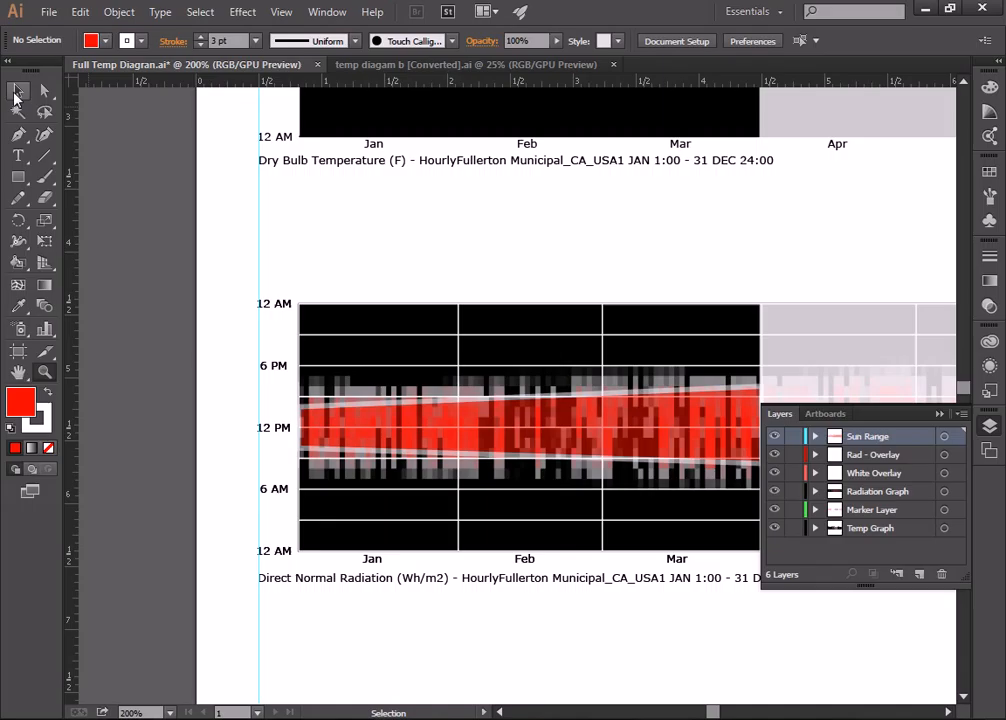
click(651, 399)
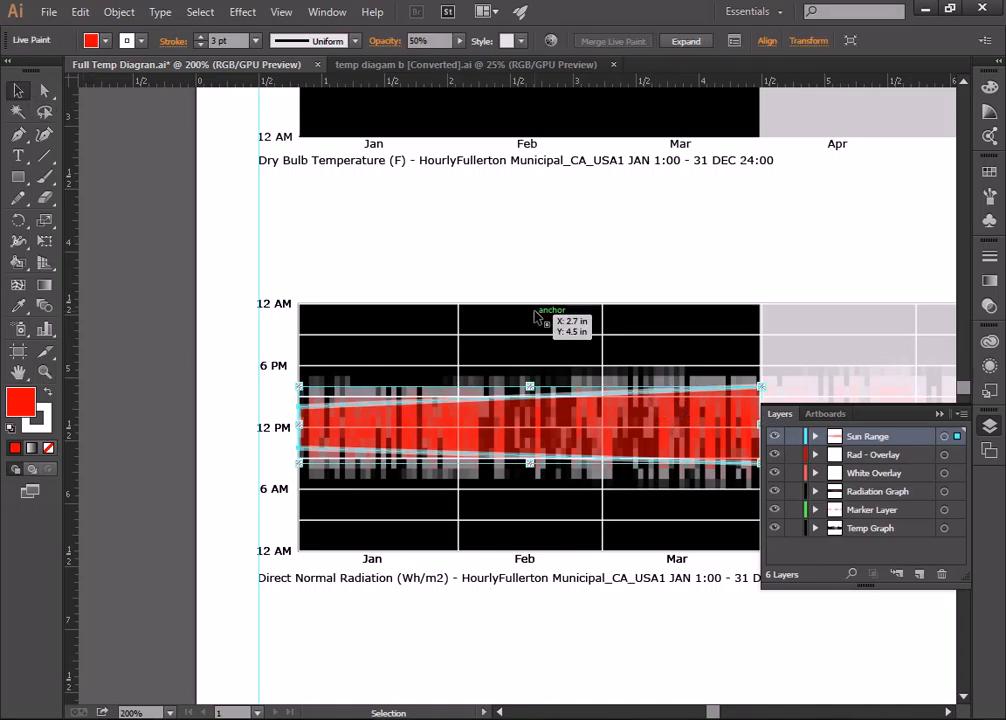
click(103, 42)
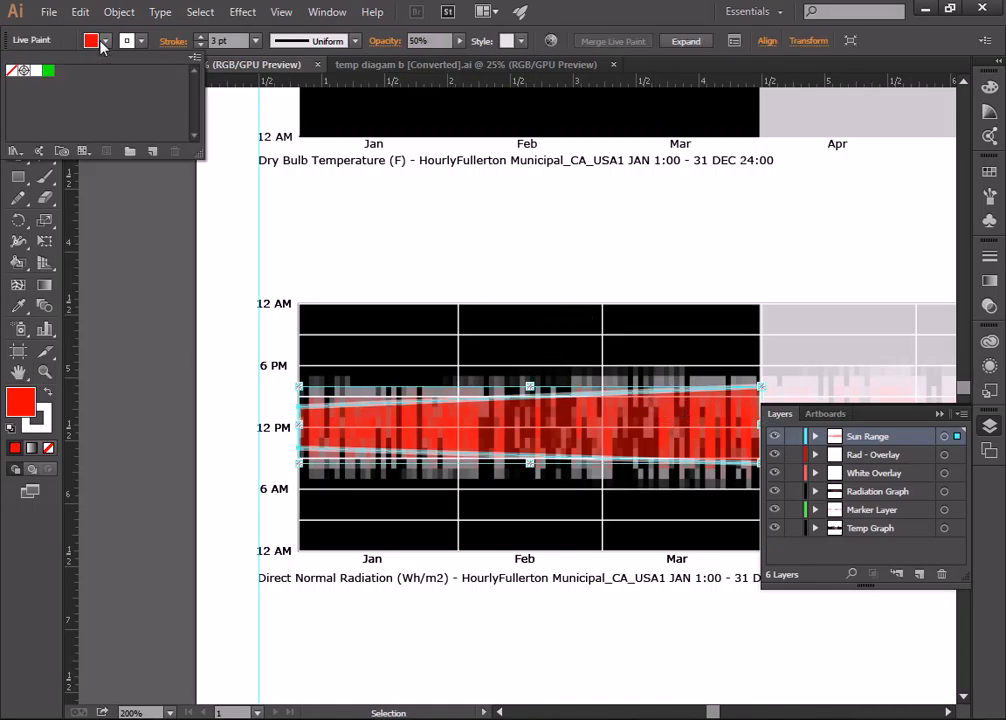
click(35, 72)
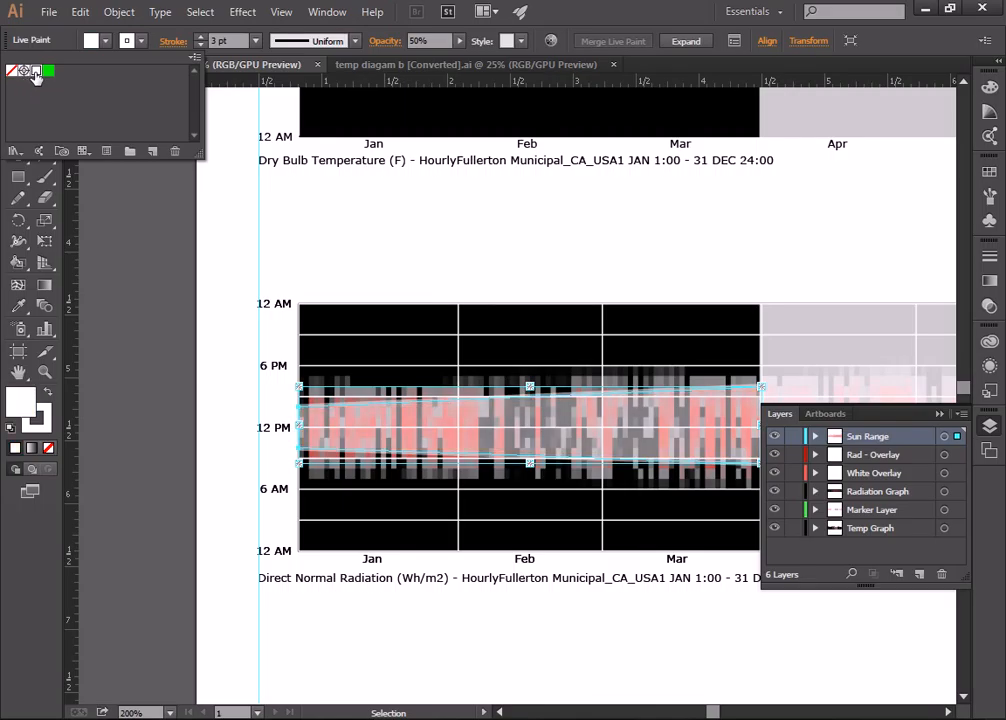
click(11, 70)
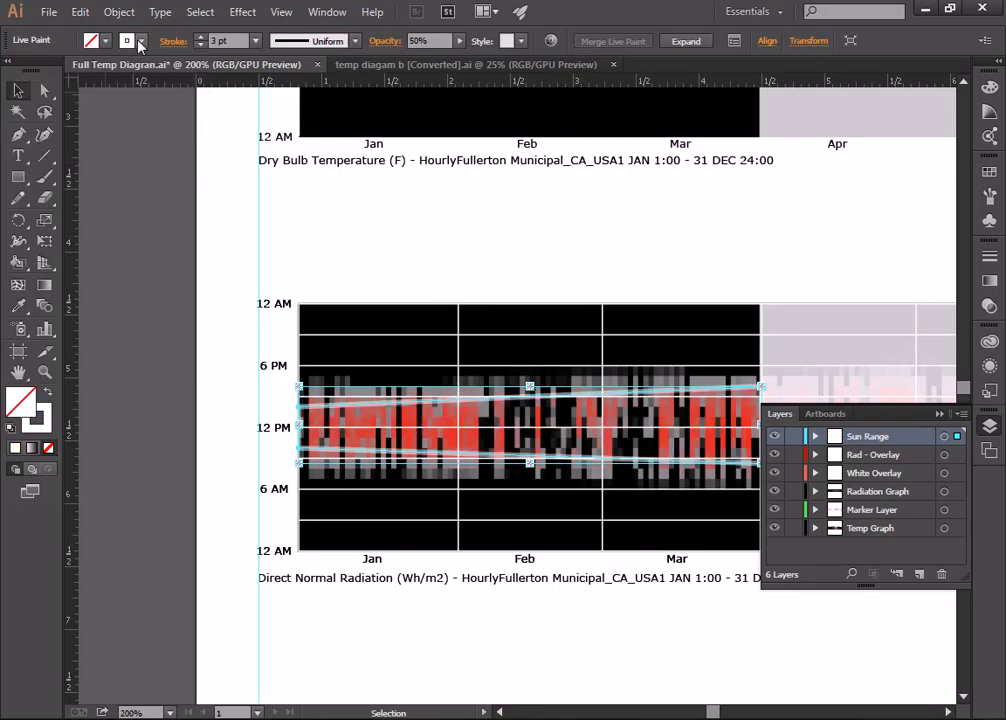
- Set the Sun Range group's opacity to 100% and its stroke weight to 5 pt
click(430, 41)
text(100)
key(Return)
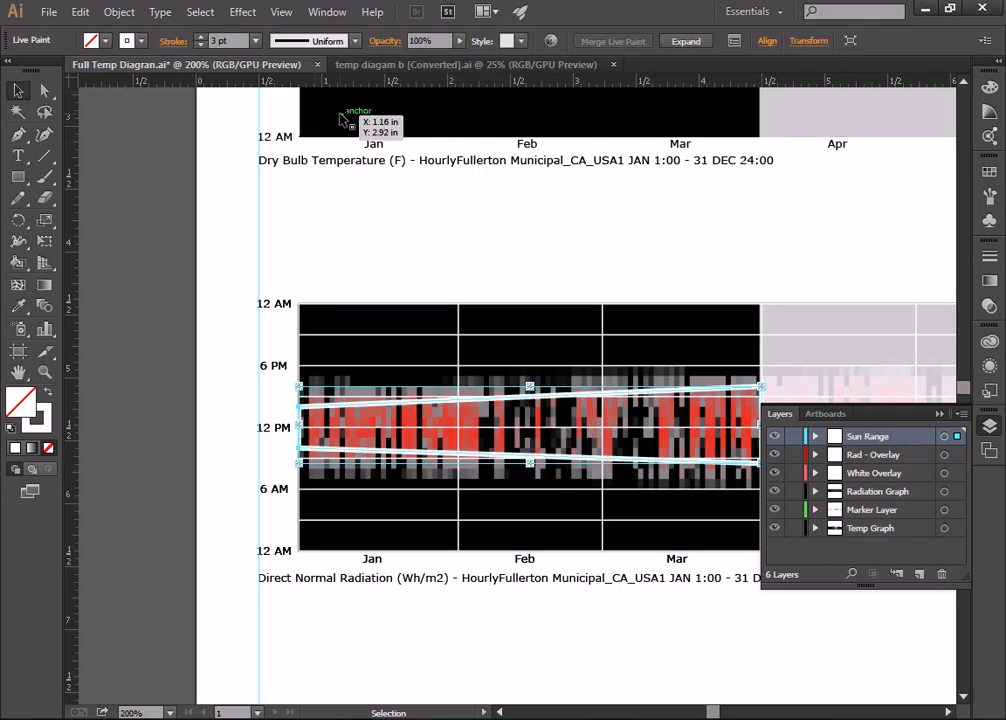
click(255, 40)
click(268, 194)
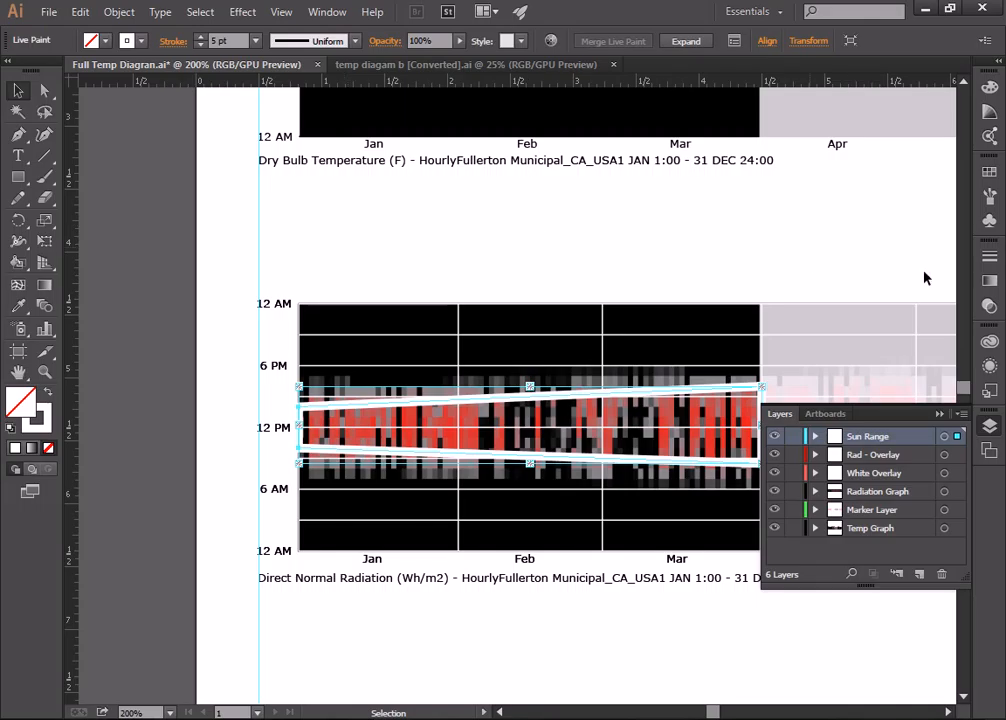
- Give the Sun Range outline mitred corners and a dashed stroke with 12 pt dashes
click(943, 414)
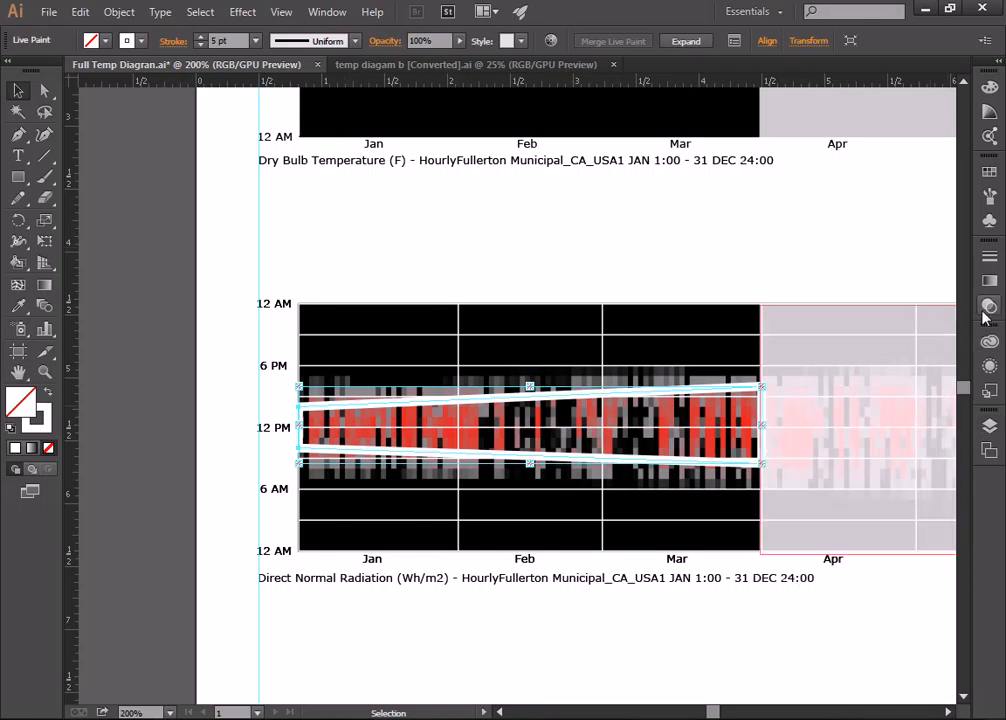
click(989, 256)
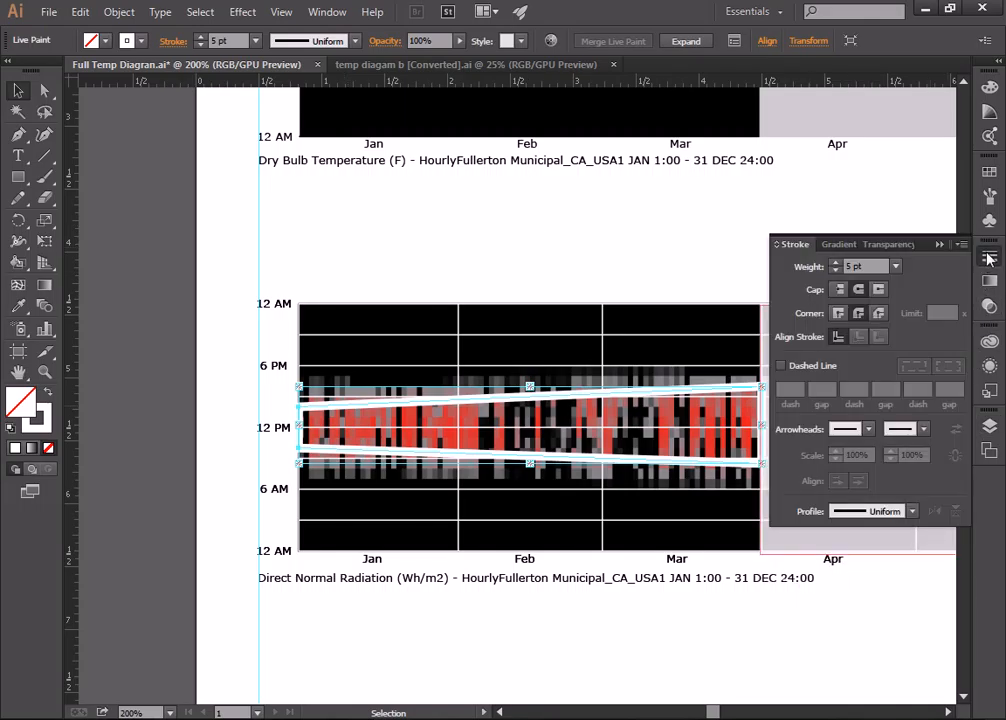
click(838, 314)
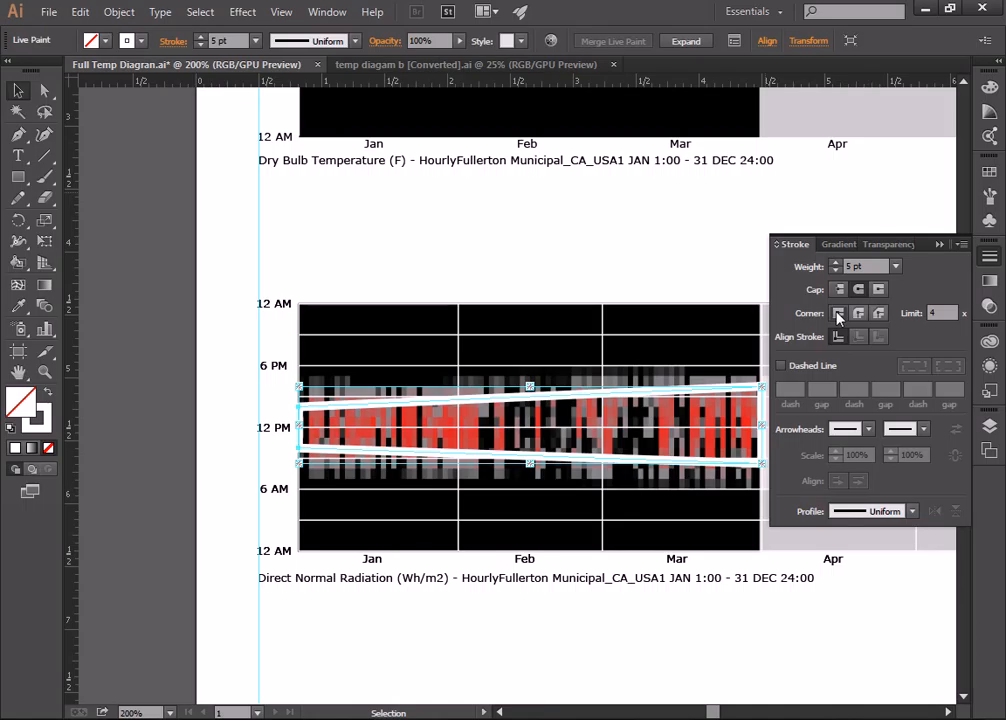
click(782, 367)
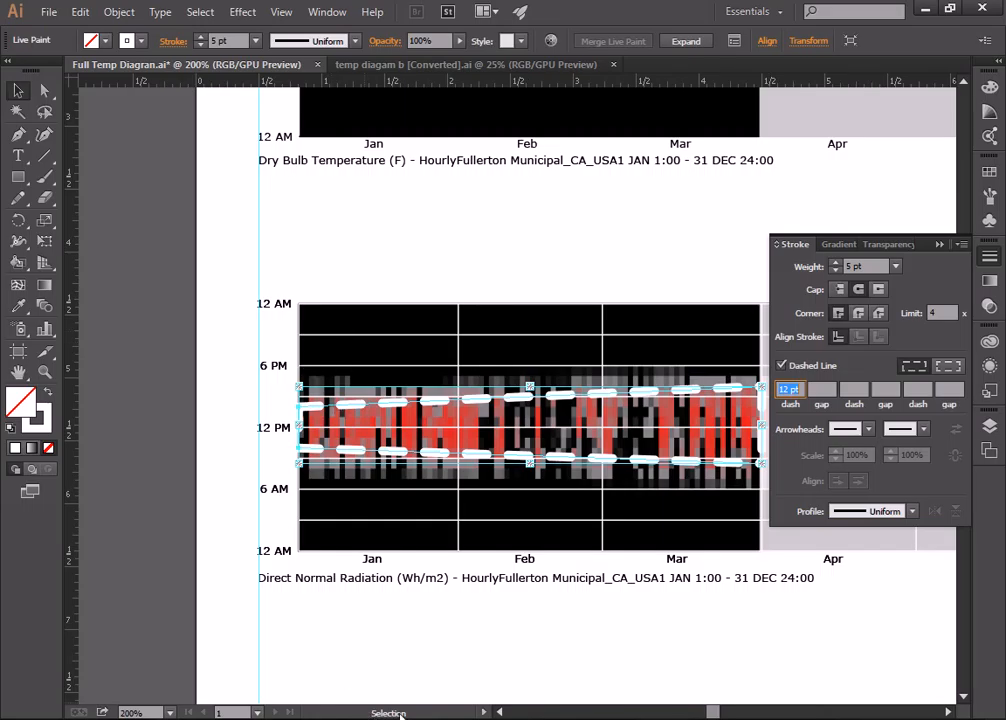
- Examine the dashed Sun Range outline against the whole diagram and close up on the January to March section
click(946, 712)
click(946, 712)
click(946, 712)
click(946, 712)
click(946, 712)
click(946, 712)
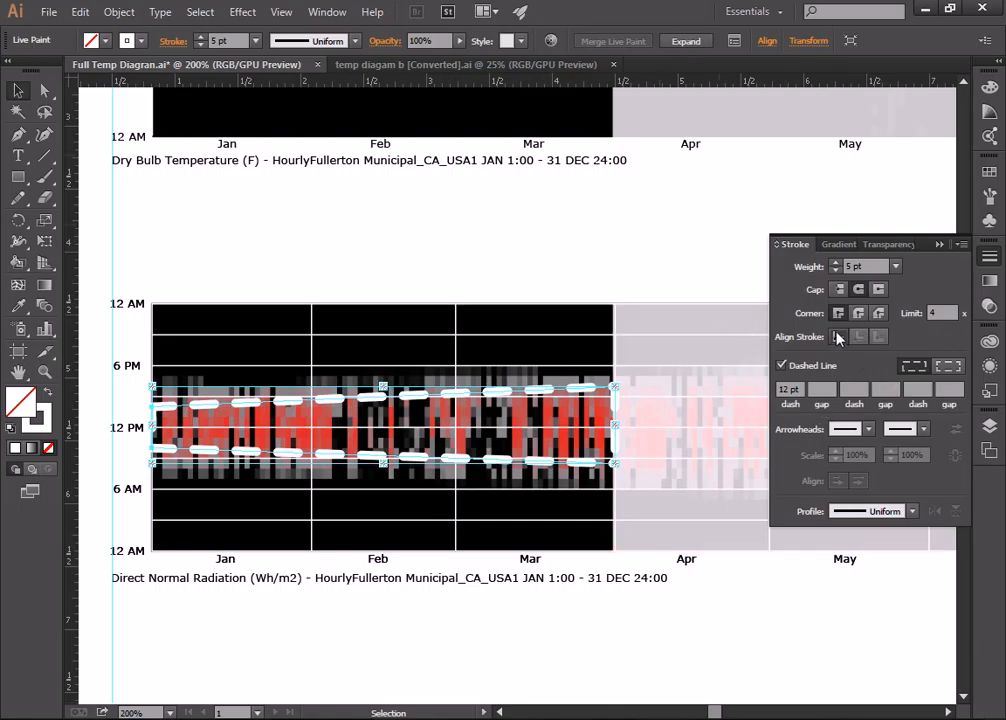
click(816, 389)
click(44, 371)
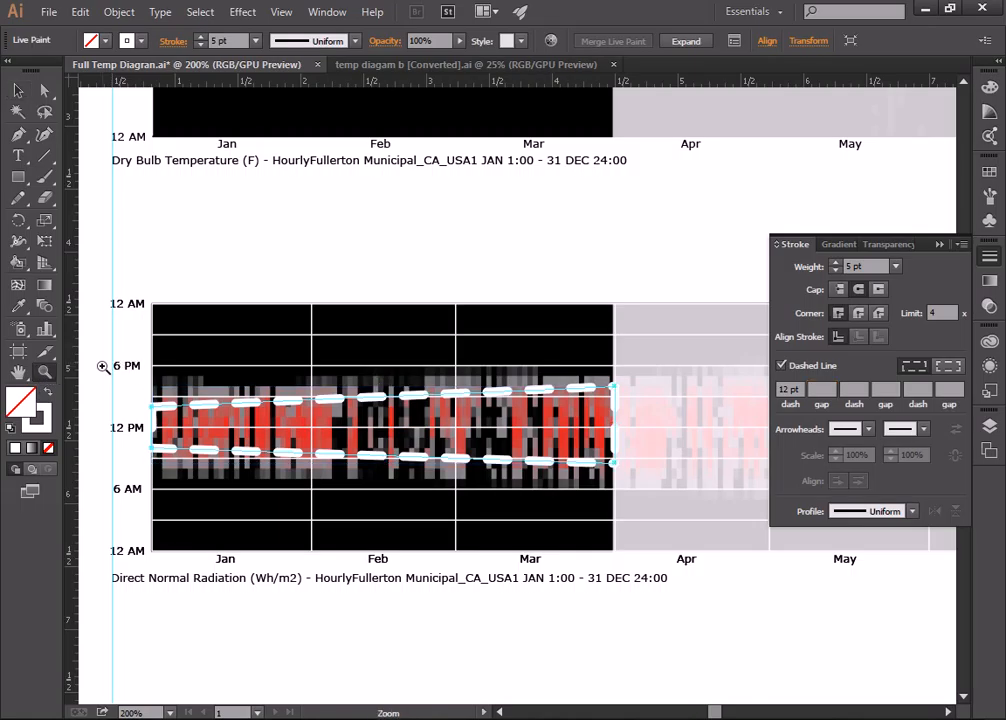
alt+click(545, 386)
alt+click(592, 390)
alt+click(606, 388)
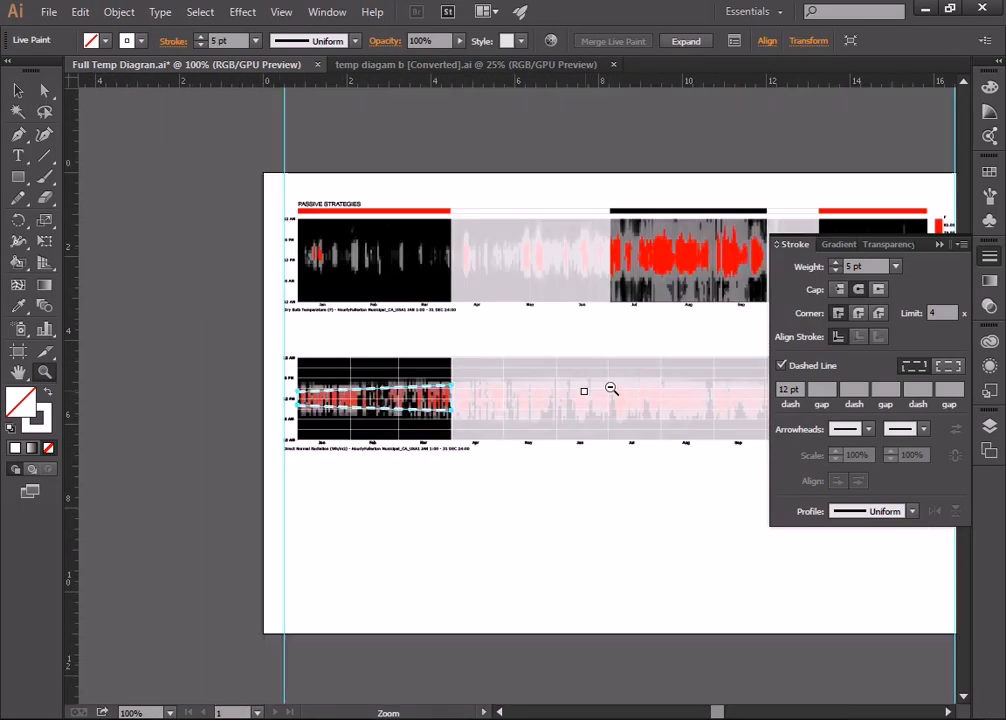
alt+click(624, 388)
click(547, 400)
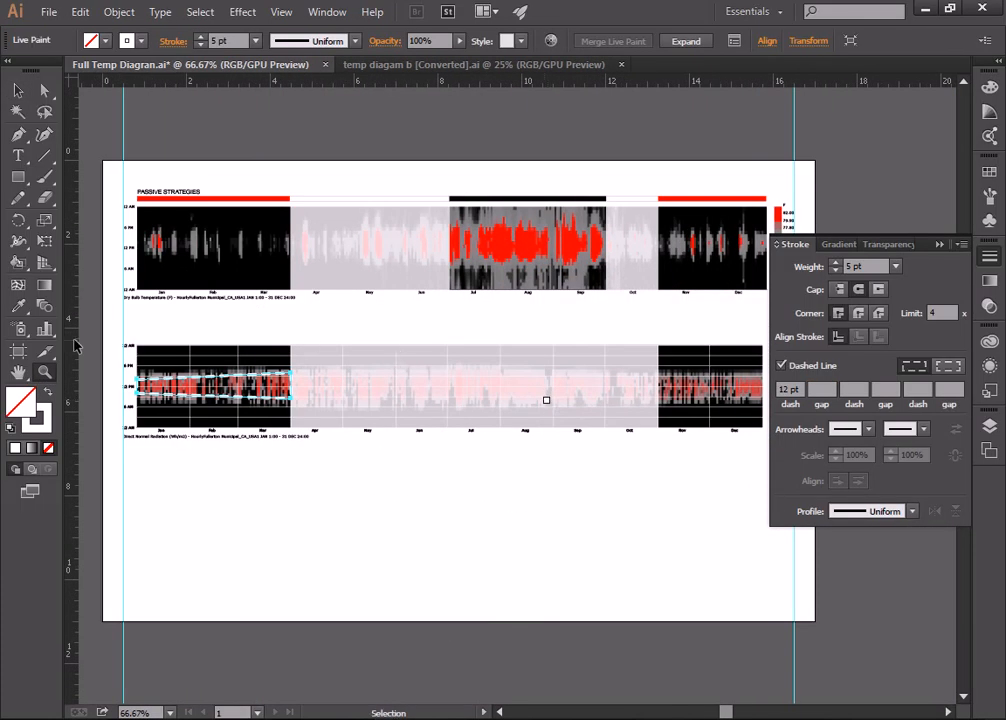
click(191, 376)
click(442, 330)
click(462, 288)
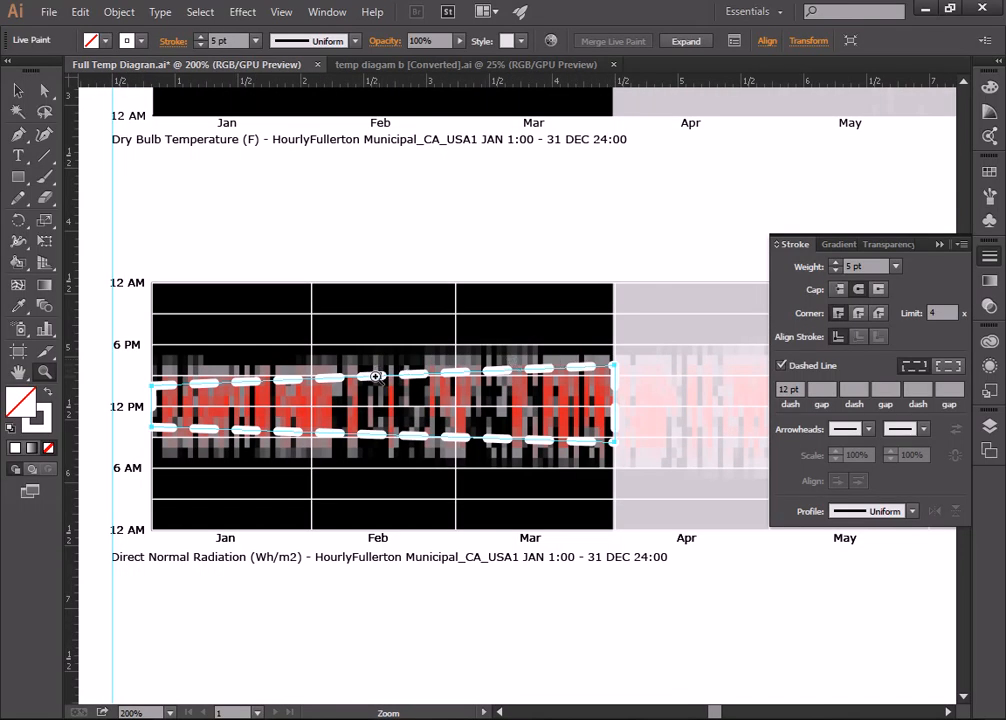
- Try a 6 pt gap between the dashes of the Sun Range outline
click(18, 90)
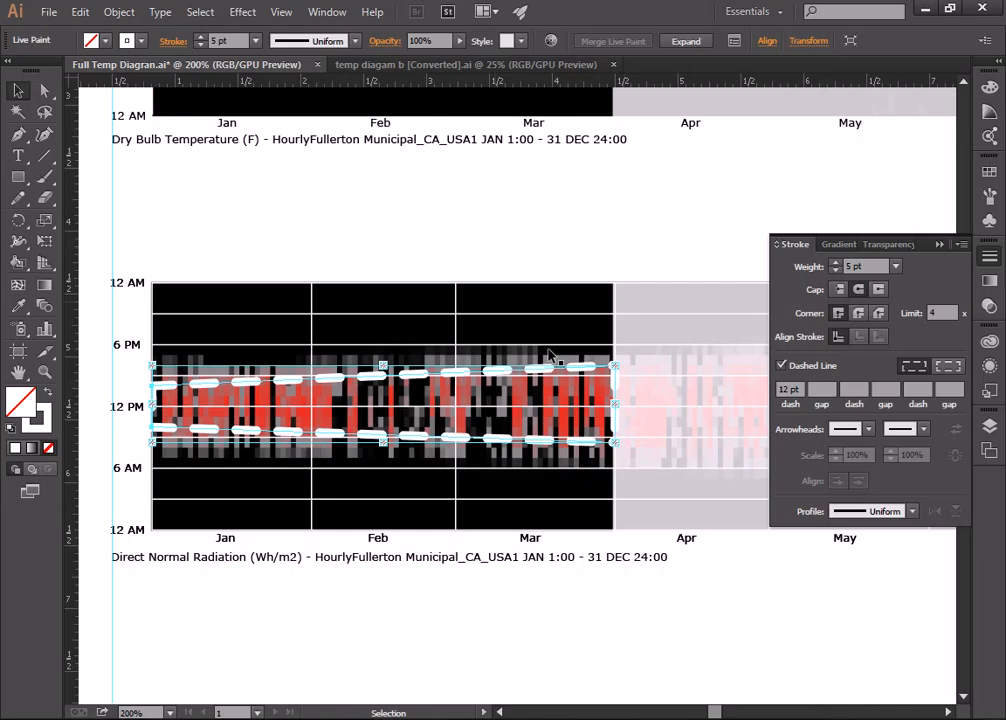
click(822, 388)
text(6)
key(Return)
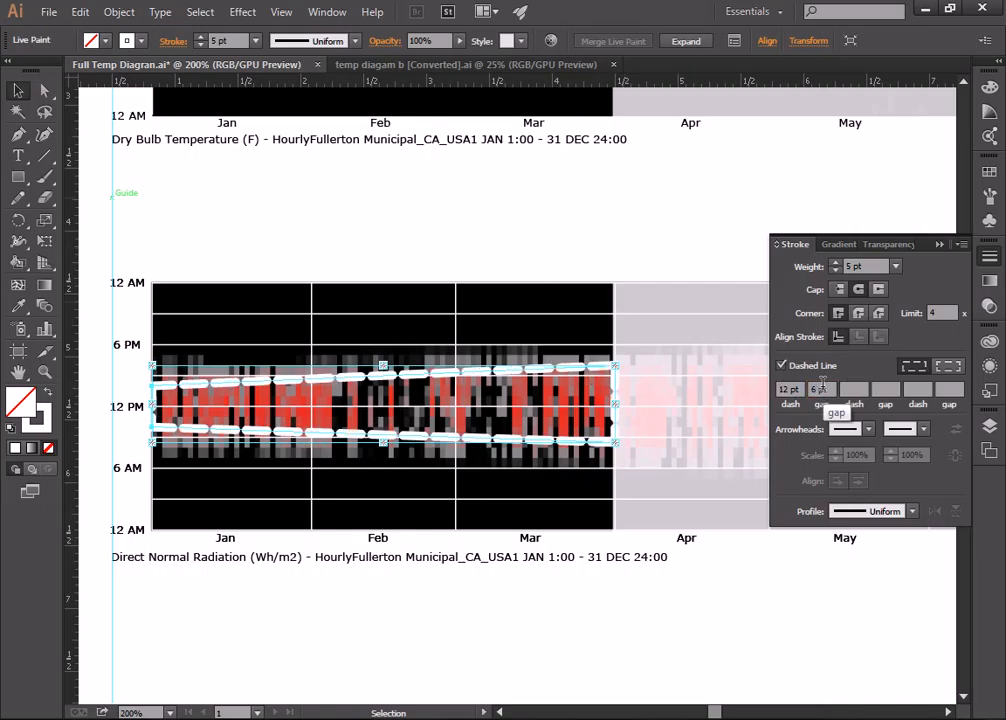
- Set the gap between the Sun Range outline's dashes to 12 pt and deselect the outline
drag(832, 390, 790, 389)
text(12)
key(Return)
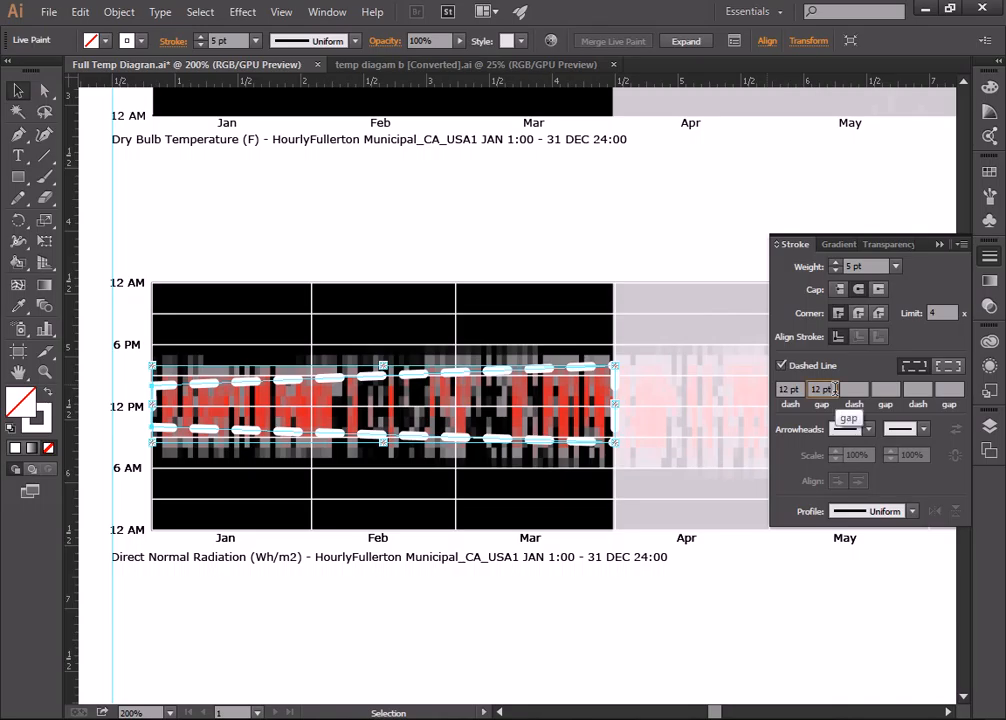
drag(834, 387, 792, 387)
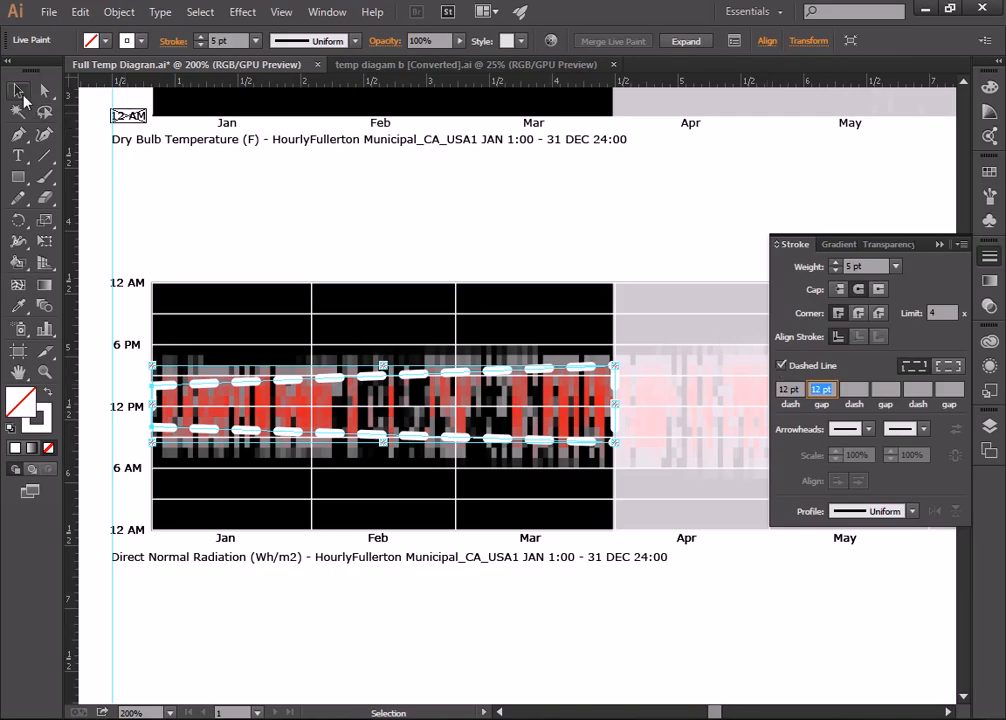
click(313, 231)
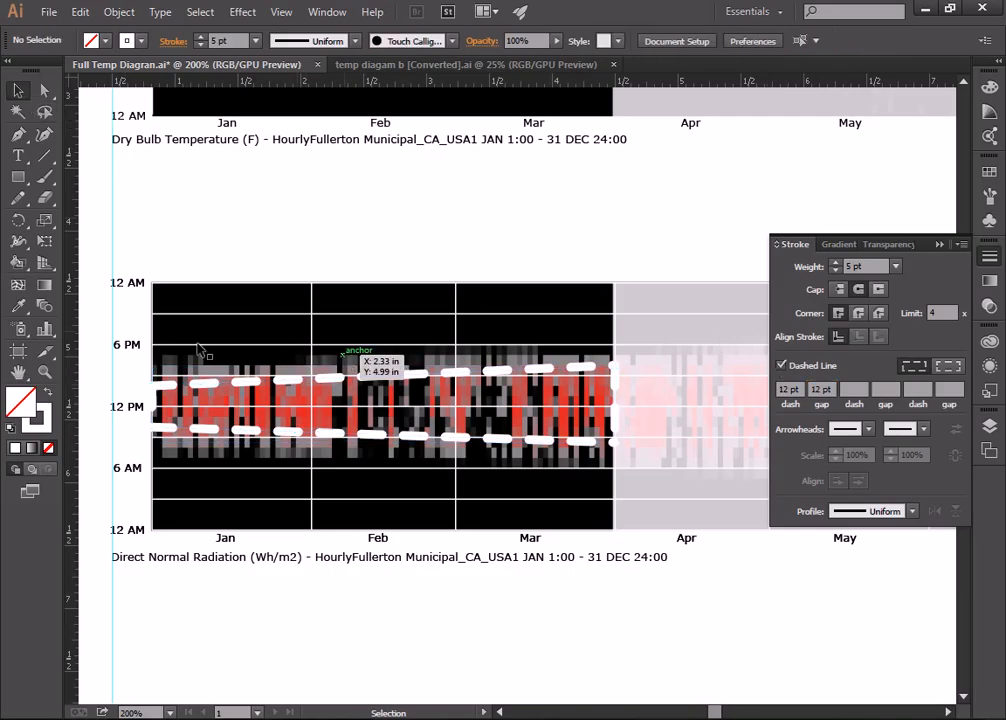
- Check how the dashed white Sun Range outline reads on the radiation graph at full-page and close-up scales
click(45, 371)
alt+click(591, 332)
alt+click(658, 362)
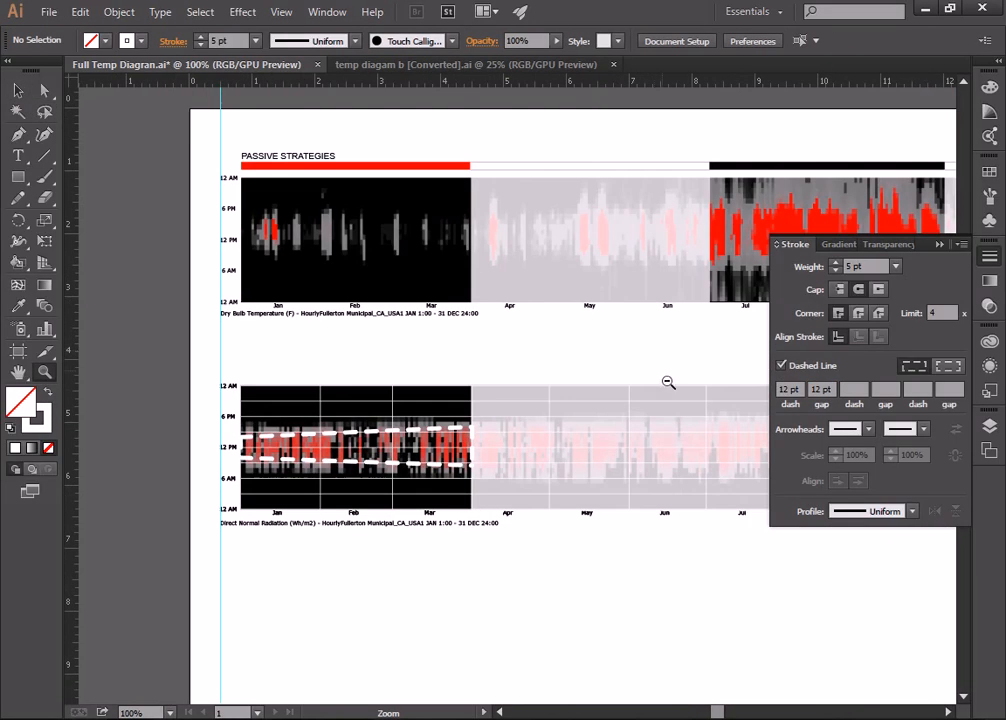
alt+click(606, 400)
alt+click(640, 420)
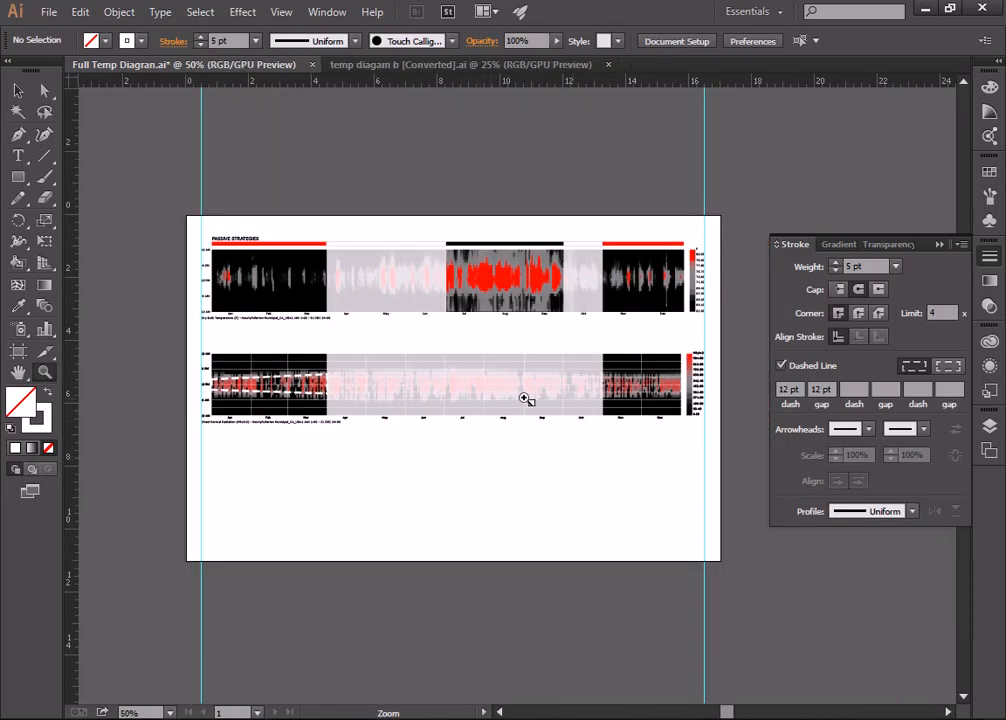
click(305, 381)
click(557, 405)
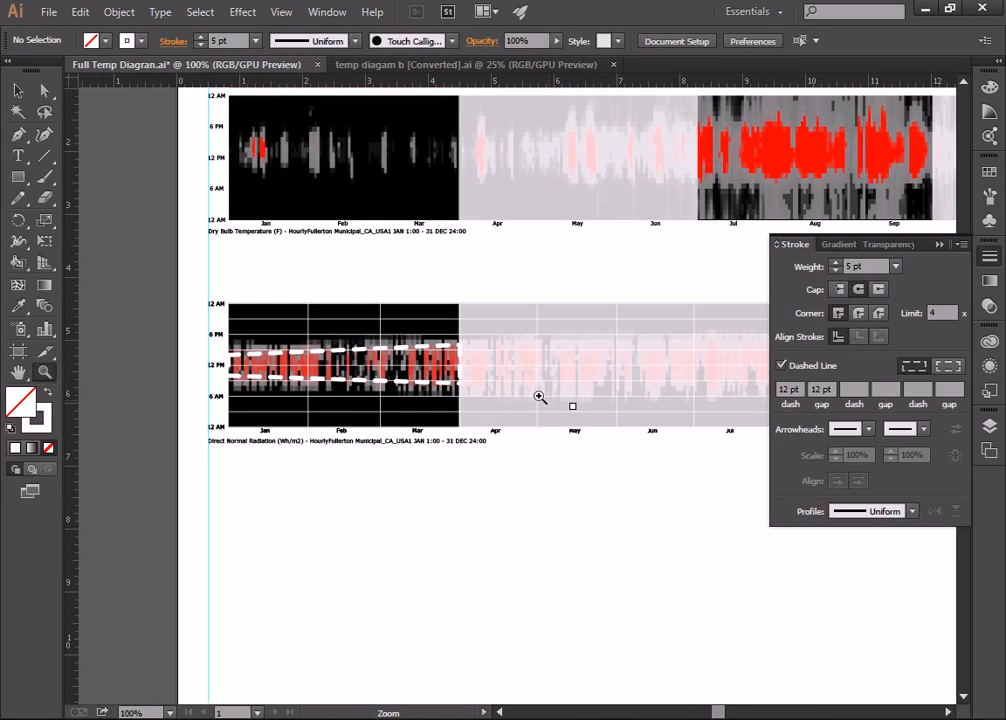
scroll(420, 379, up, 1)
click(420, 379)
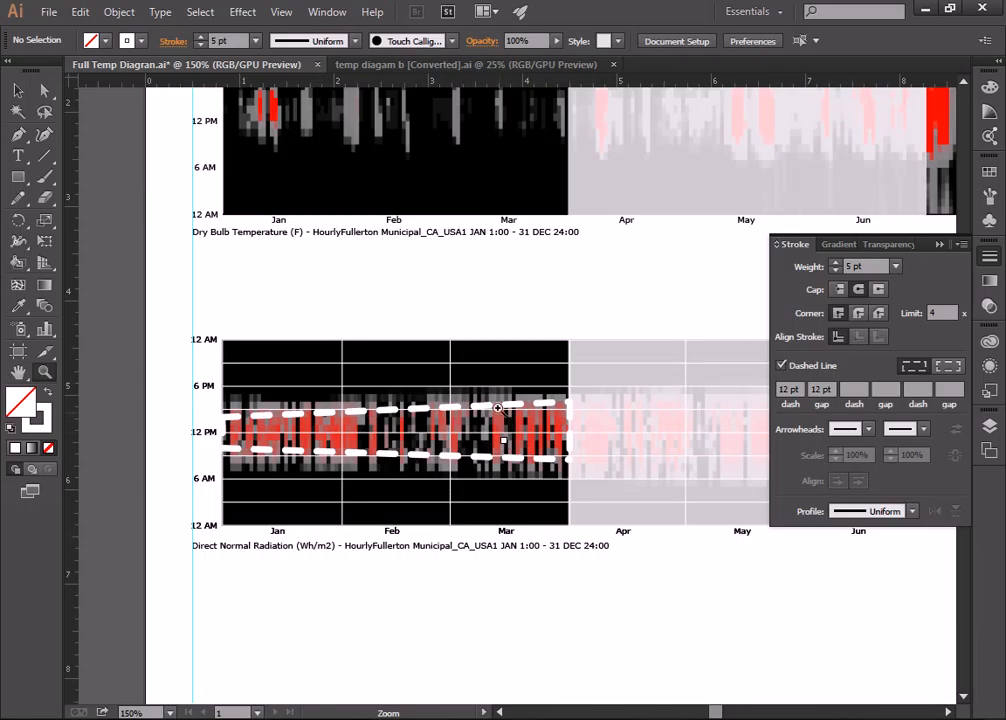
scroll(492, 404, up, 1)
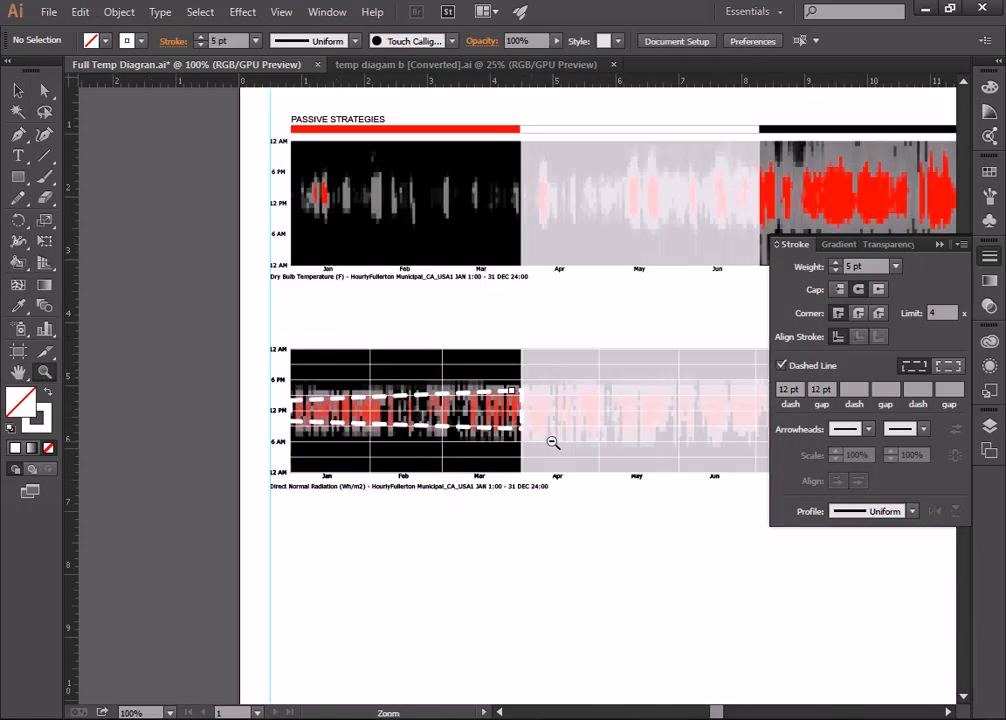
alt+click(555, 470)
scroll(555, 415, up, 2)
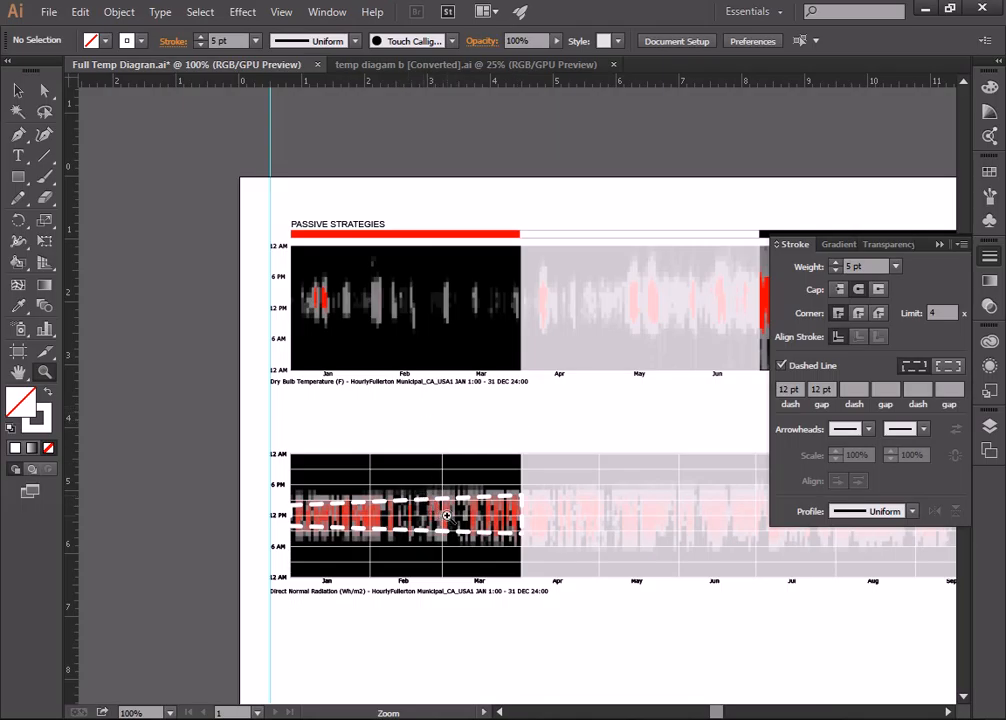
click(450, 515)
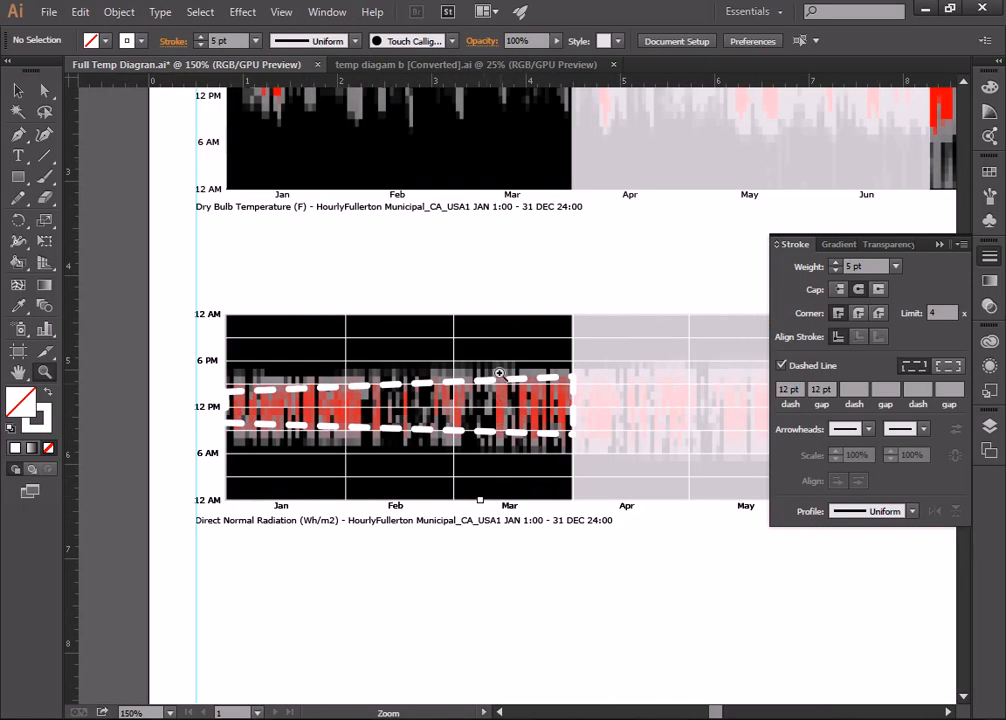
scroll(469, 366, up, 1)
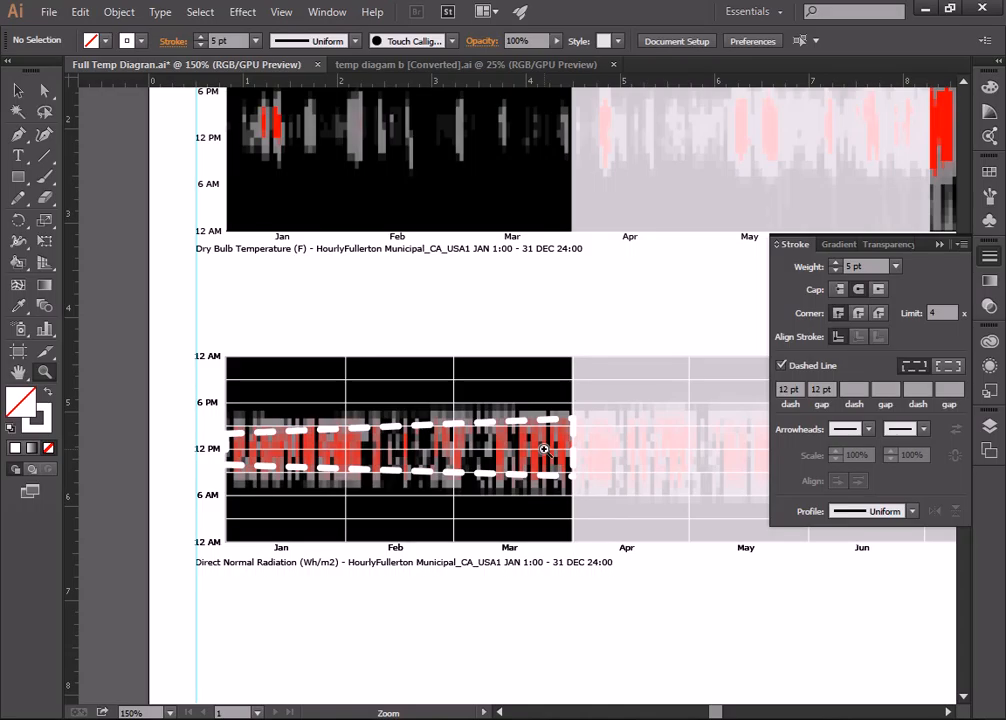
alt+click(660, 393)
alt+click(668, 390)
alt+click(663, 390)
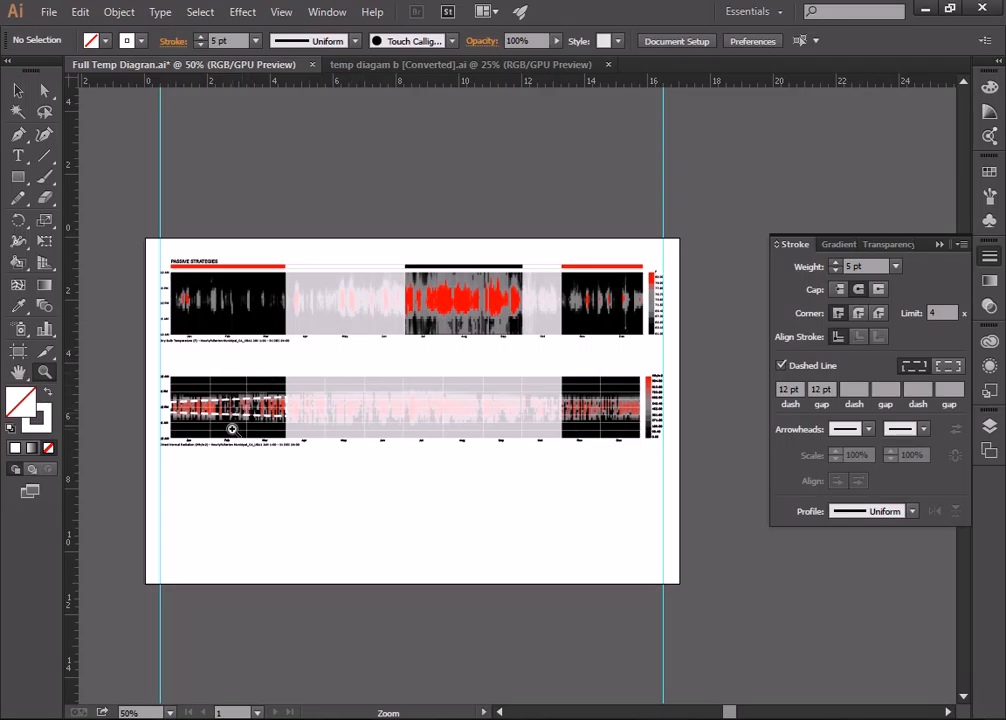
click(255, 428)
click(529, 373)
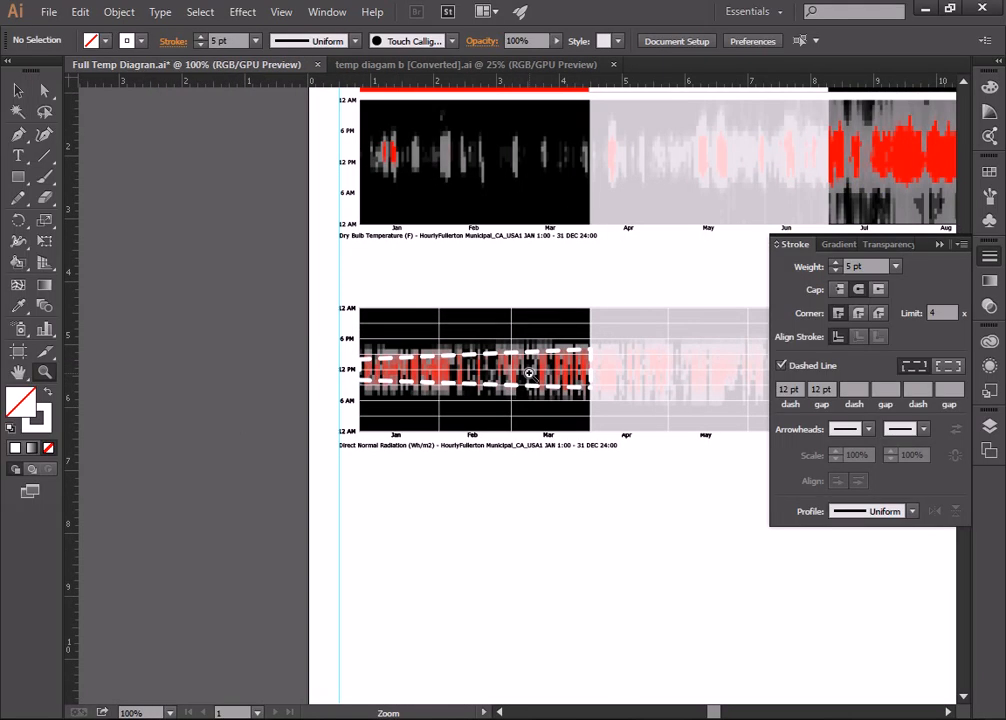
- Outline the sun range over the radiation graph's November to December section with dashed white lines on the Sun Range layer
drag(714, 711, 734, 712)
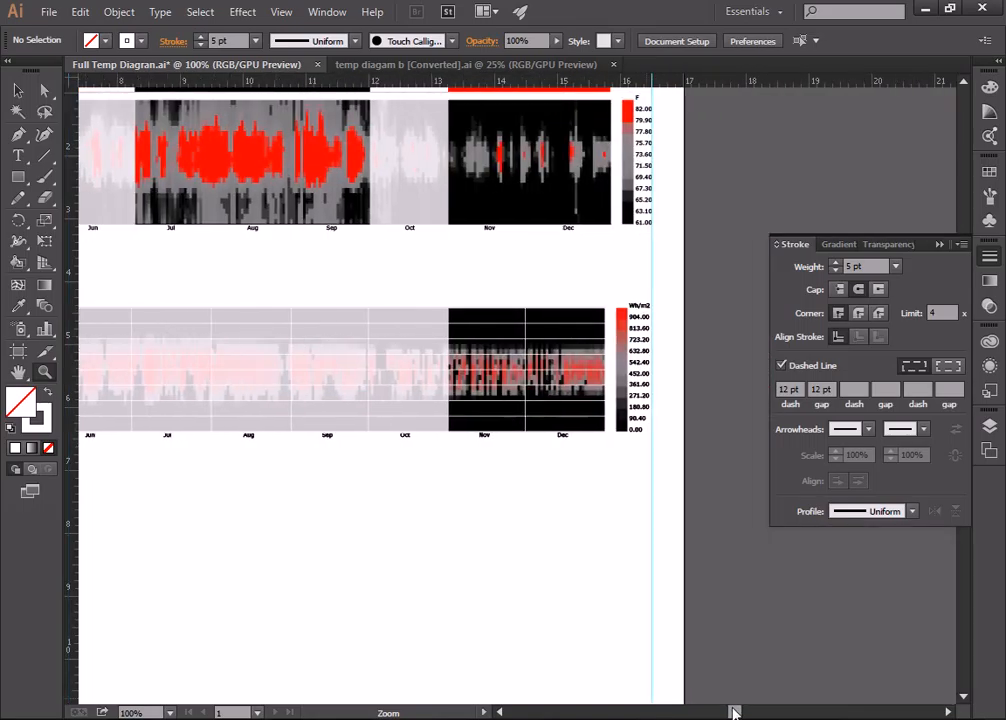
click(556, 386)
click(505, 346)
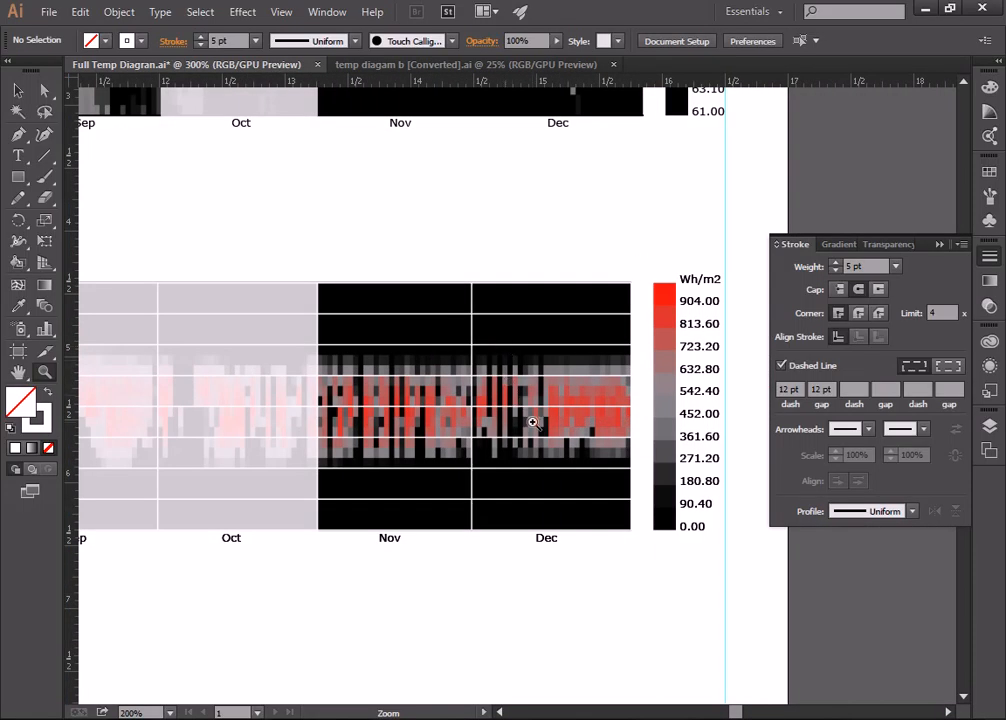
click(533, 423)
click(989, 425)
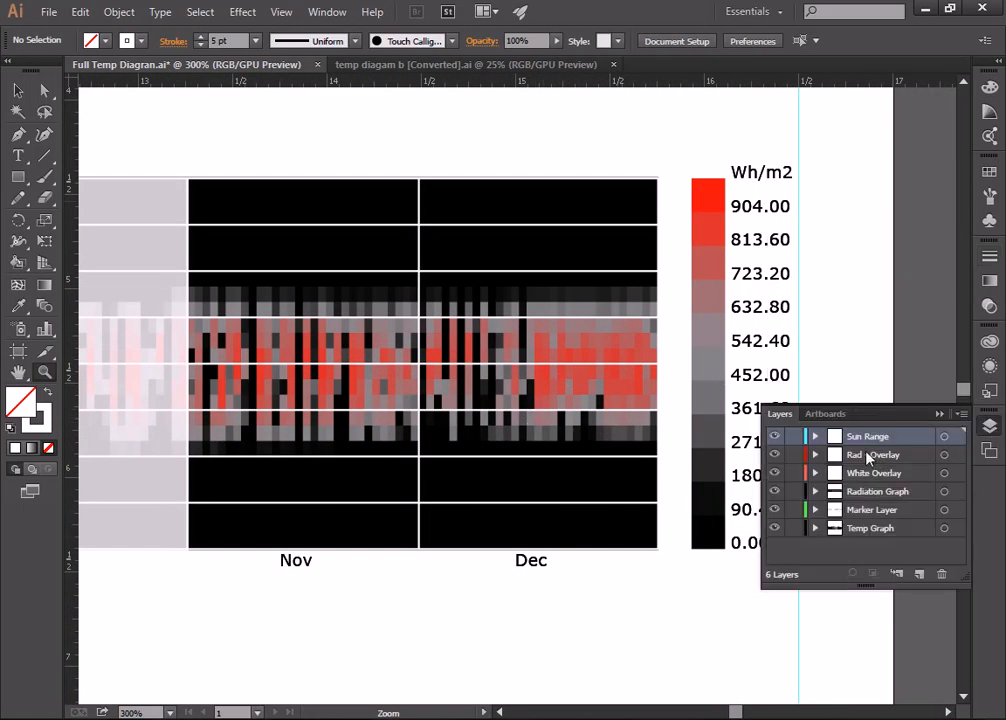
click(45, 157)
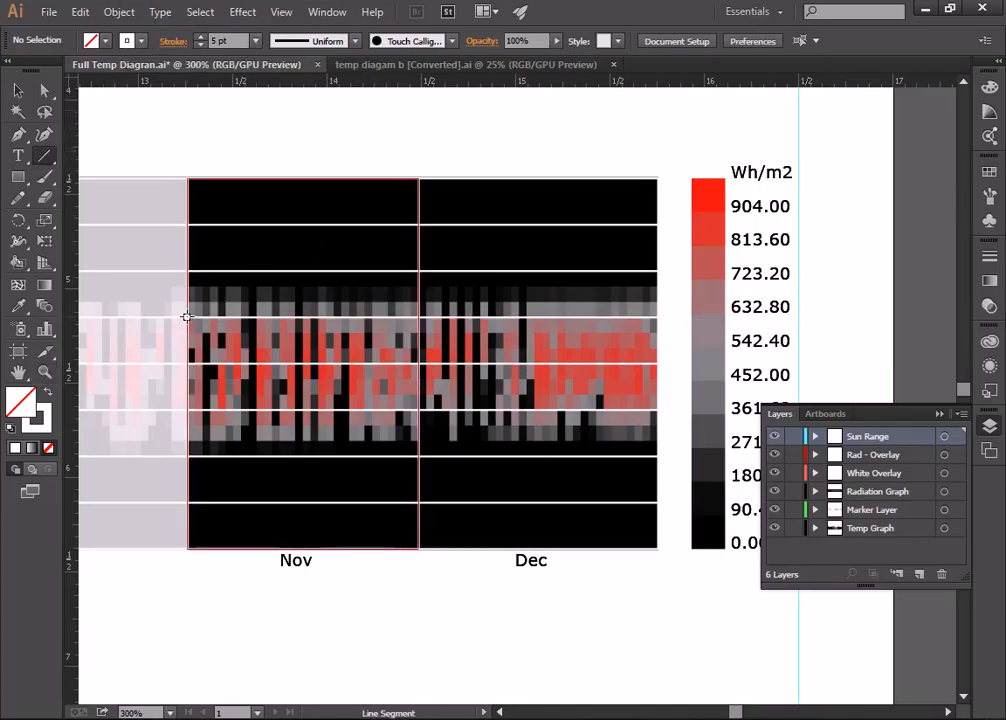
drag(186, 316, 656, 395)
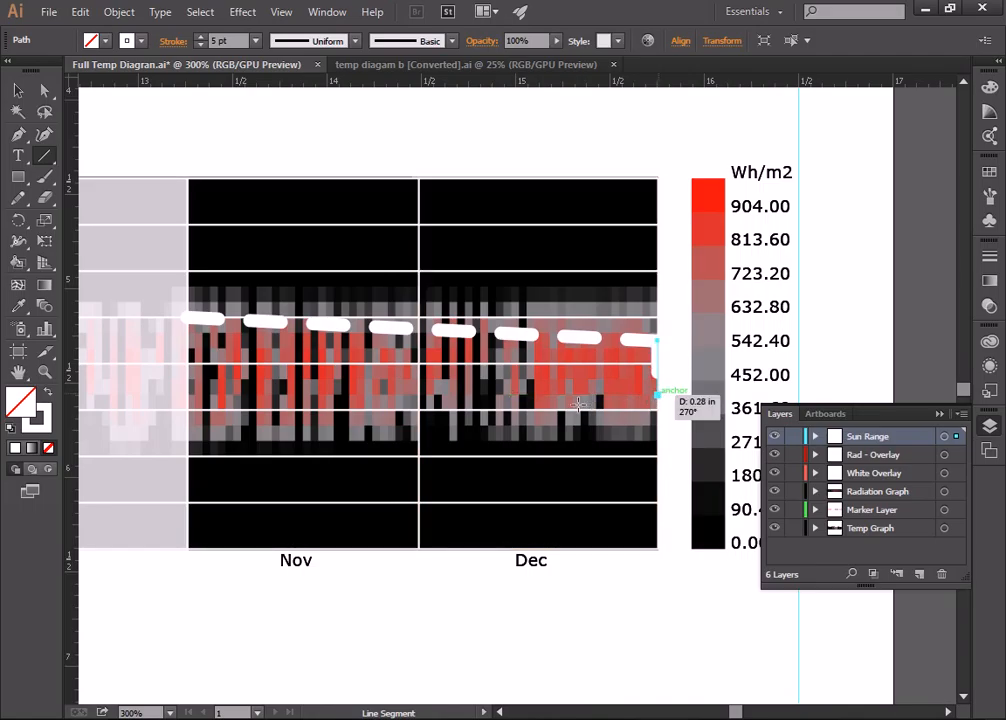
drag(195, 412, 187, 317)
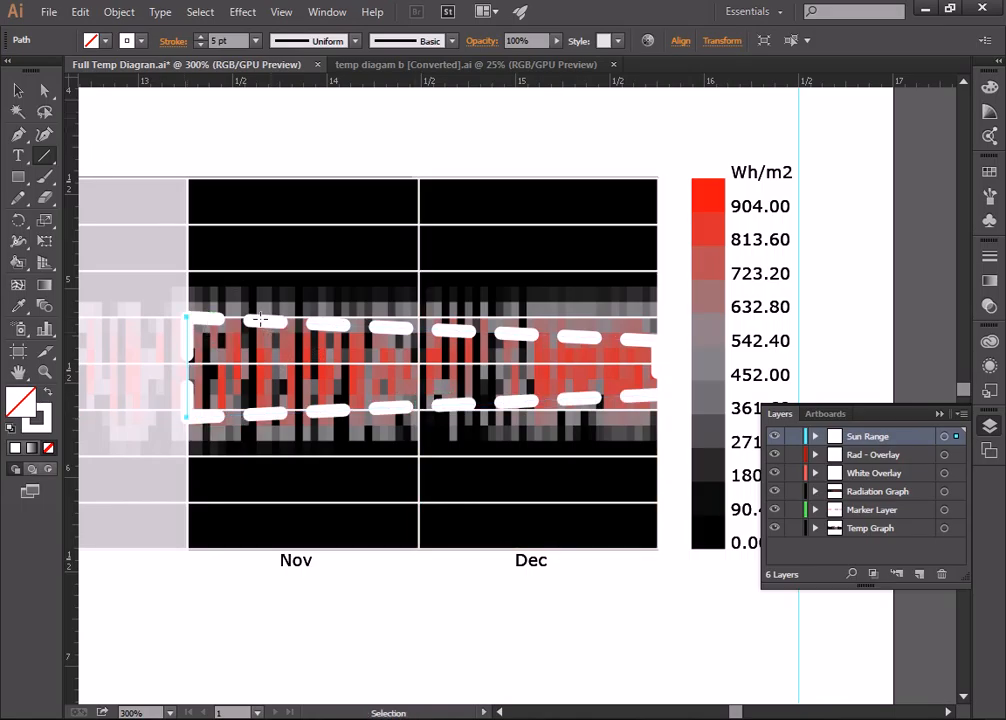
- Move both graphs with their titles, legends and overlays straight down the page by about 3.74 in and deselect them
click(45, 372)
alt+click(341, 352)
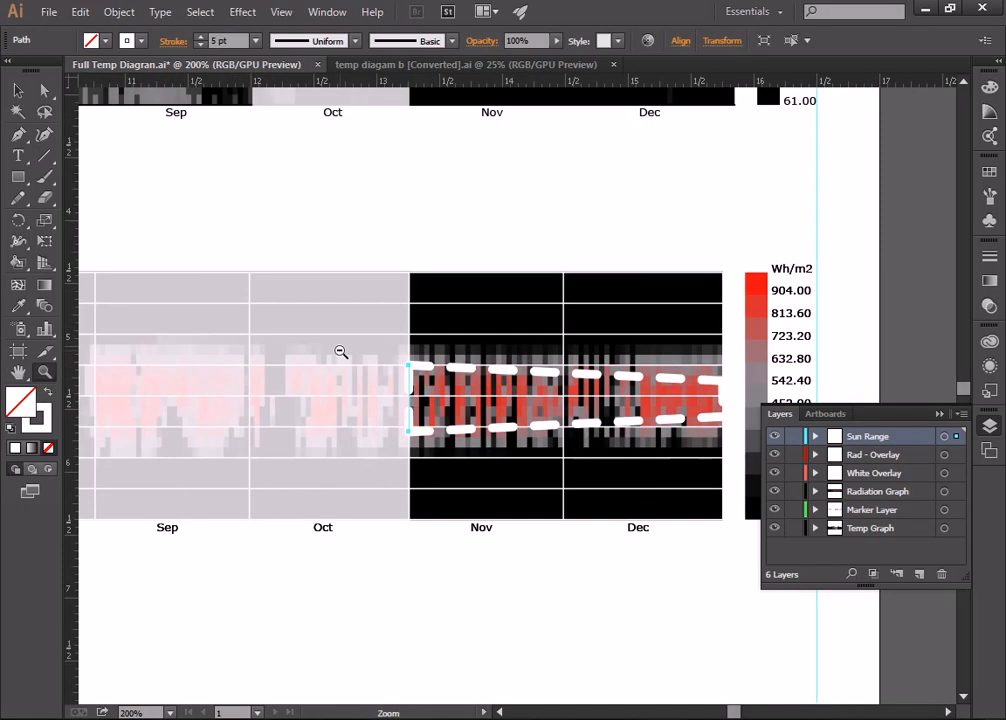
alt+click(366, 355)
alt+click(377, 386)
alt+click(386, 395)
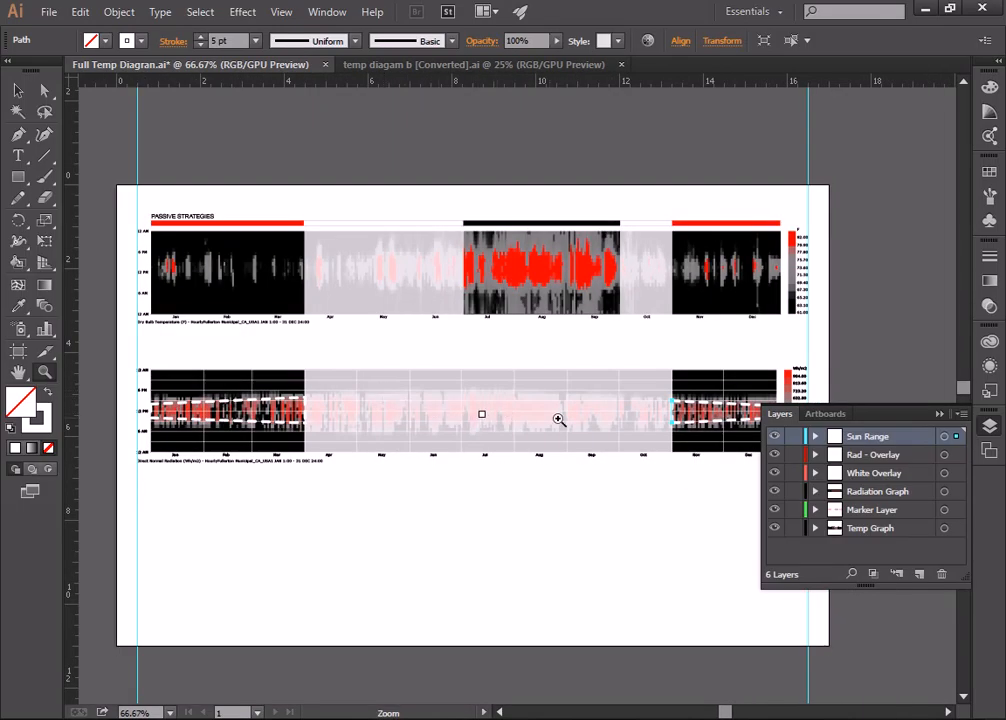
alt+click(509, 414)
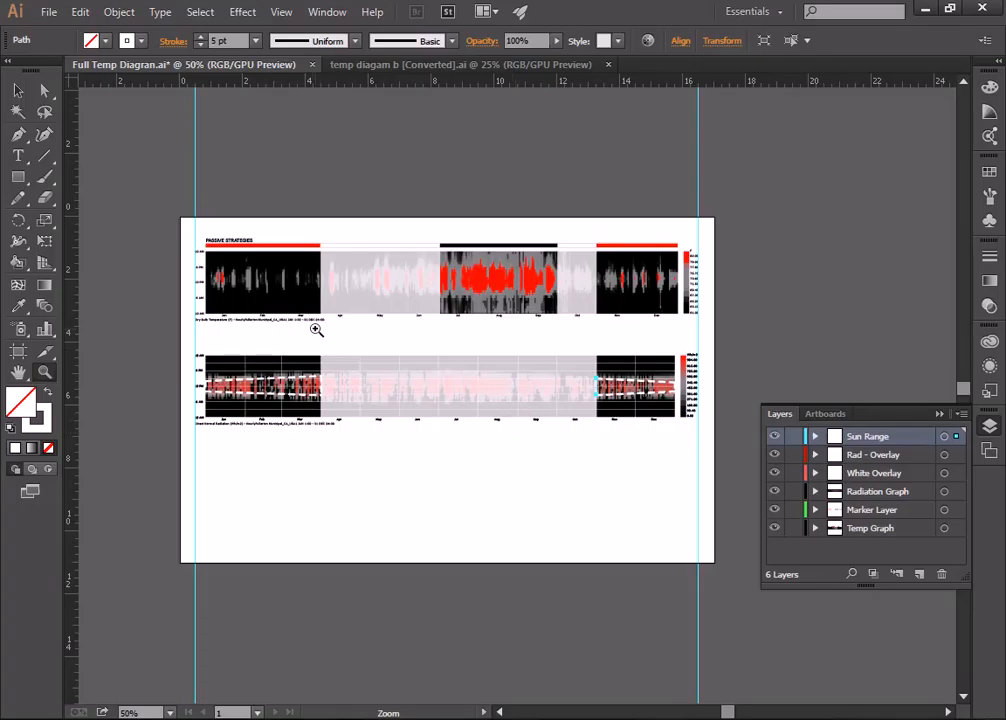
click(18, 90)
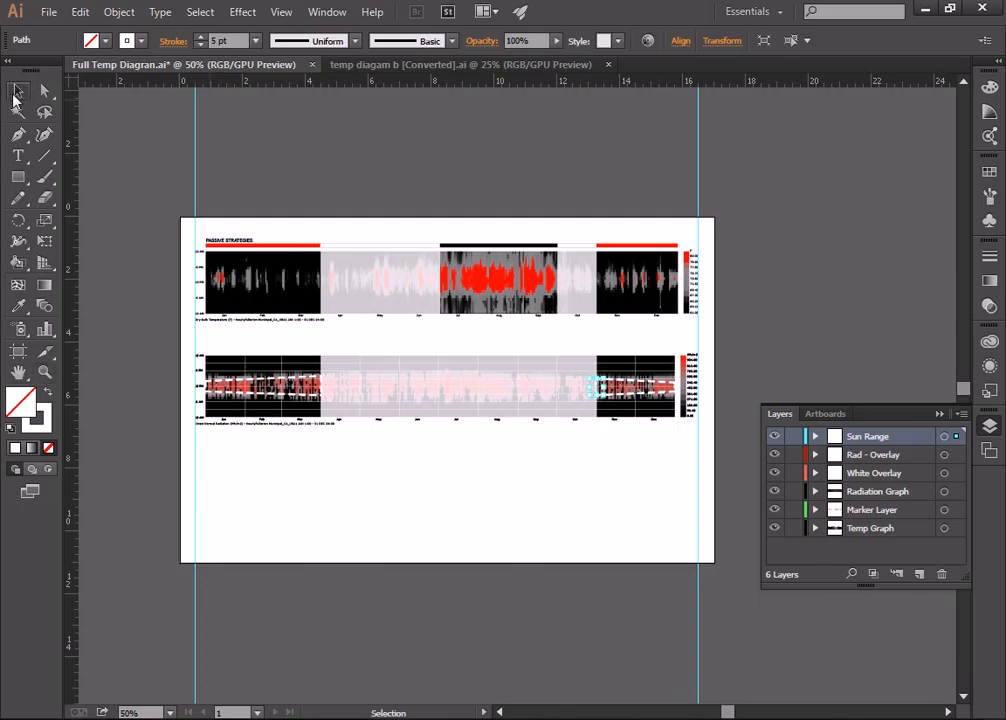
click(165, 170)
drag(146, 150, 725, 474)
drag(781, 153, 127, 179)
drag(495, 391, 489, 507)
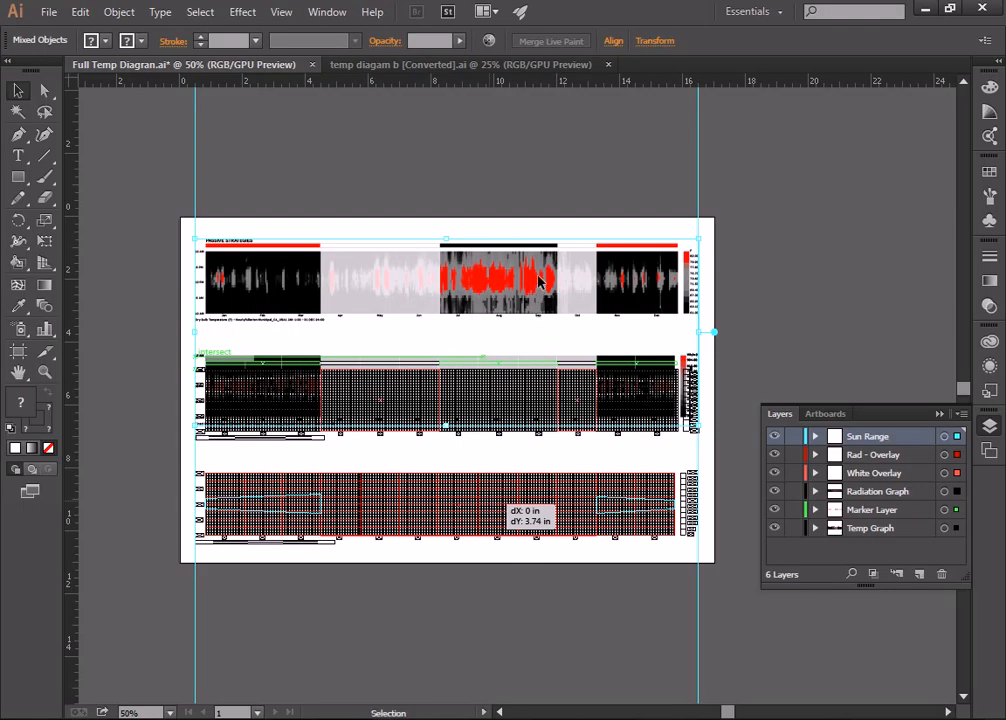
click(514, 342)
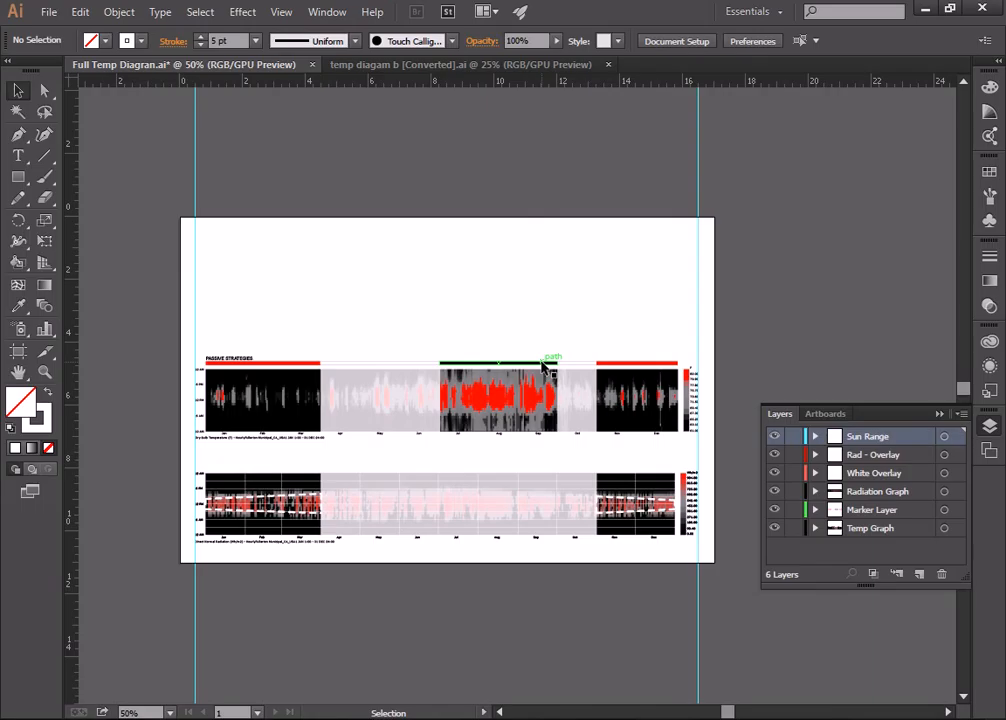
- Create a new layer named Datum above the Sun Range layer
scroll(230, 455, up, 2)
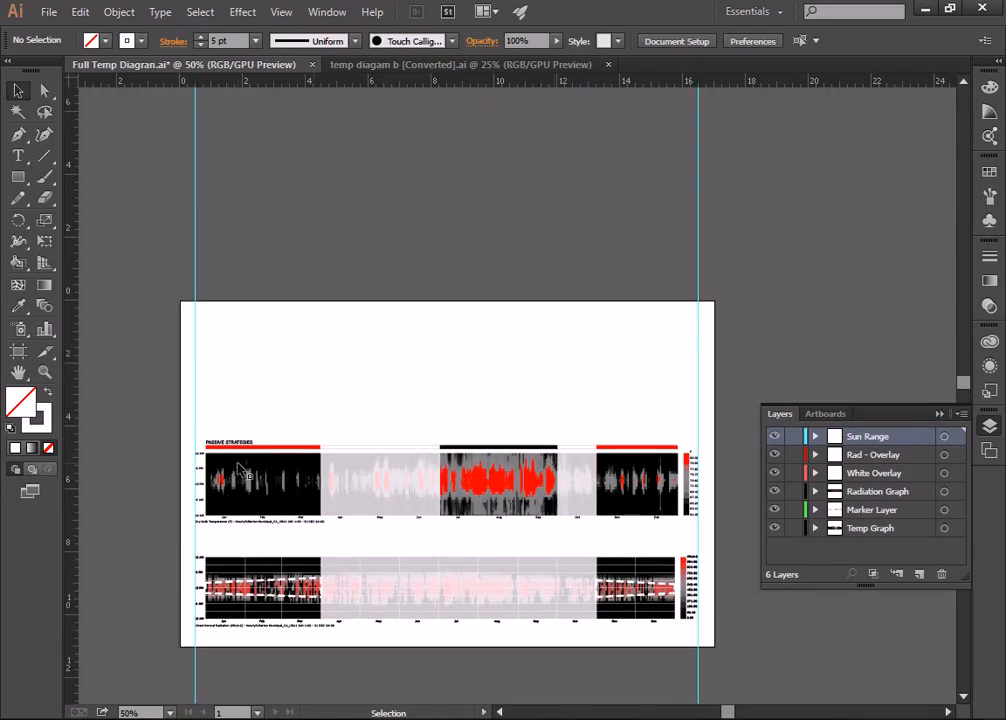
scroll(247, 467, down, 1)
click(48, 372)
alt+click(291, 485)
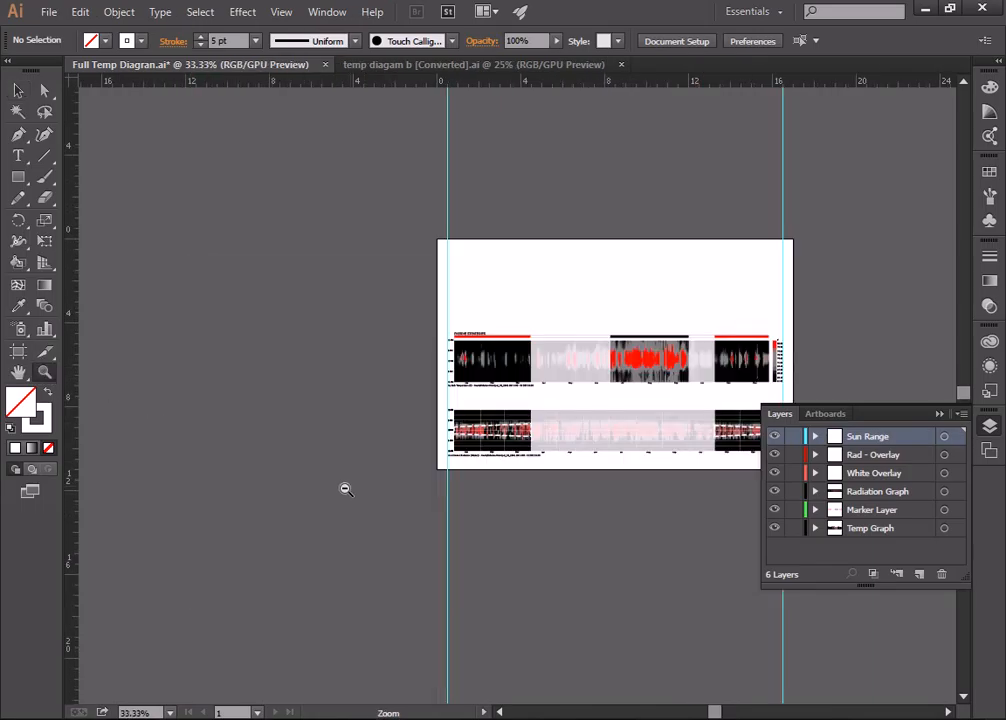
click(535, 405)
click(524, 394)
click(519, 390)
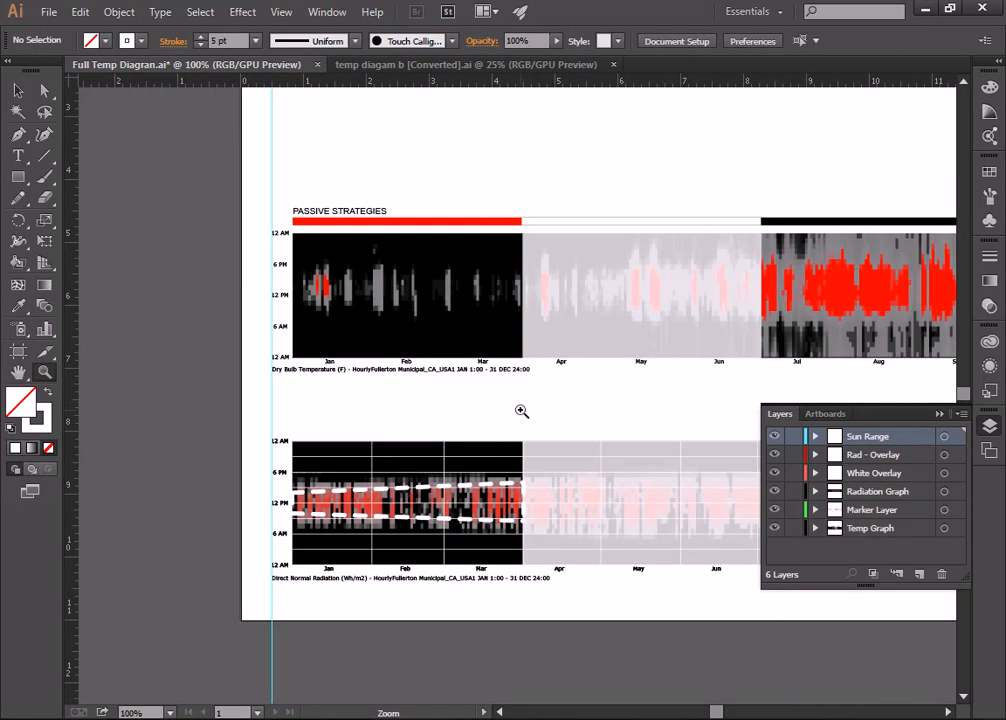
click(521, 410)
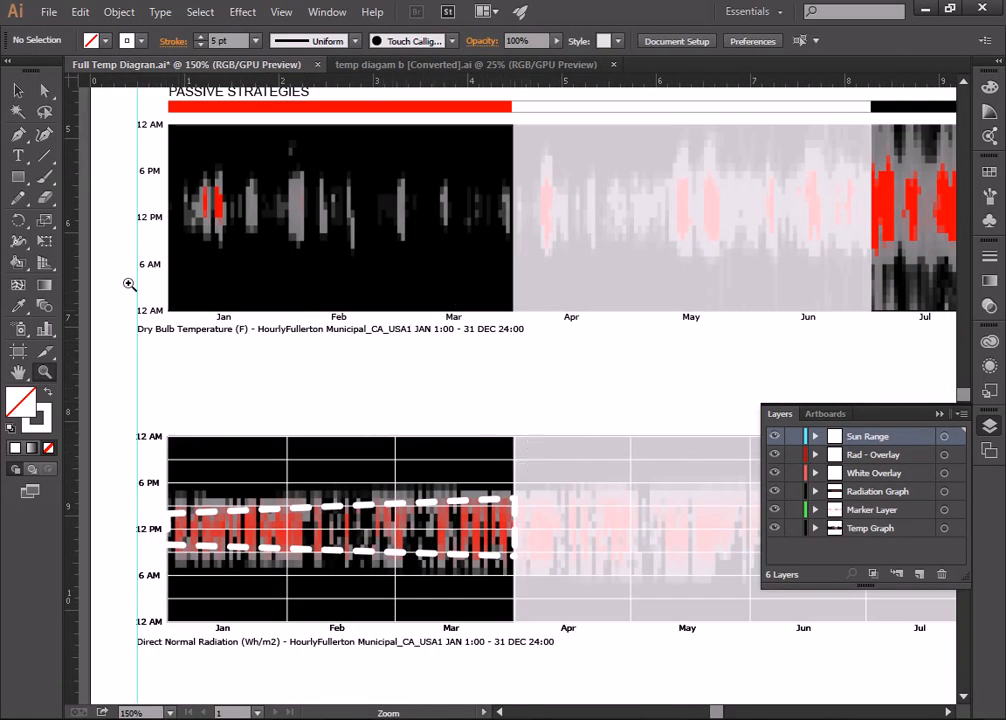
click(46, 160)
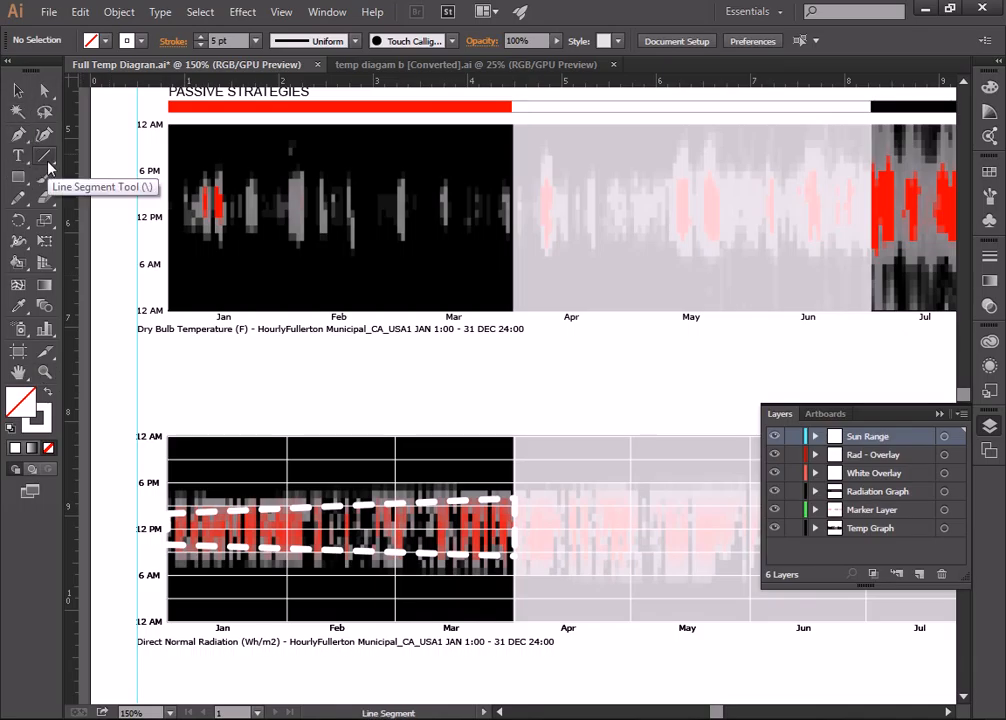
click(918, 575)
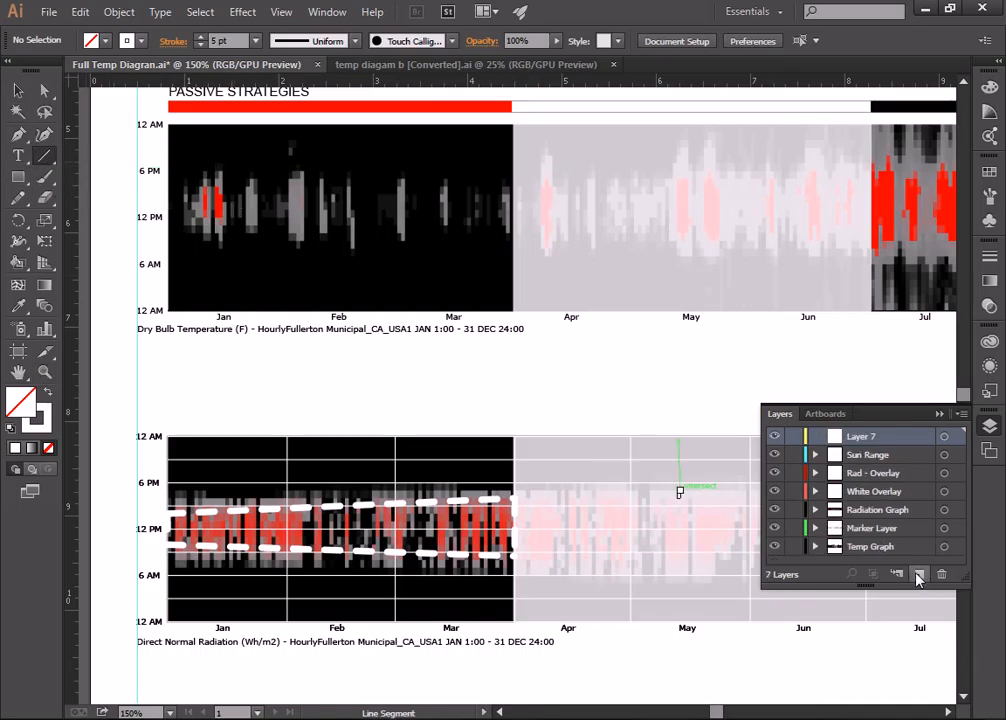
double_click(866, 436)
text(Dat)
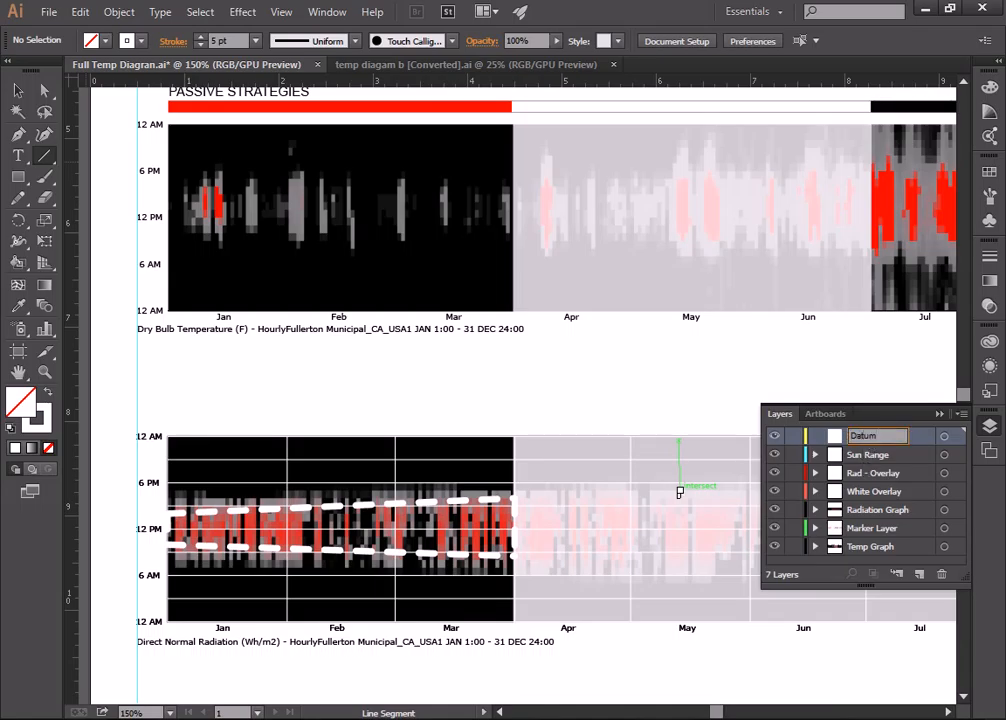
text(um)
key(Return)
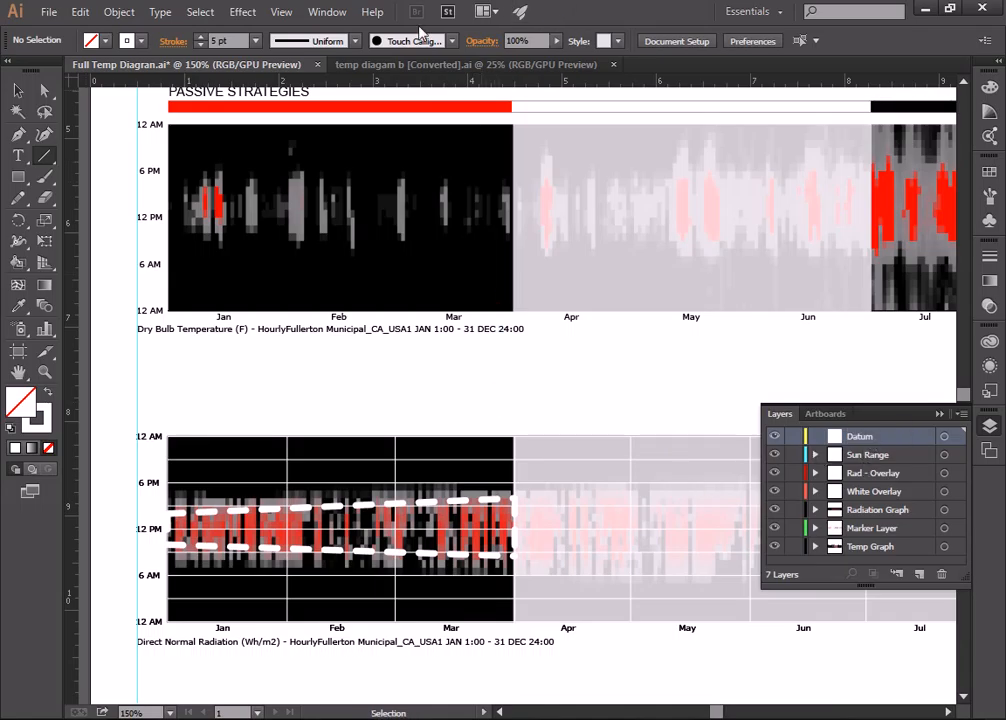
- Draw a vertical 3 pt black line from just above the radiation graph's January edge up towards the temperature graph
click(144, 41)
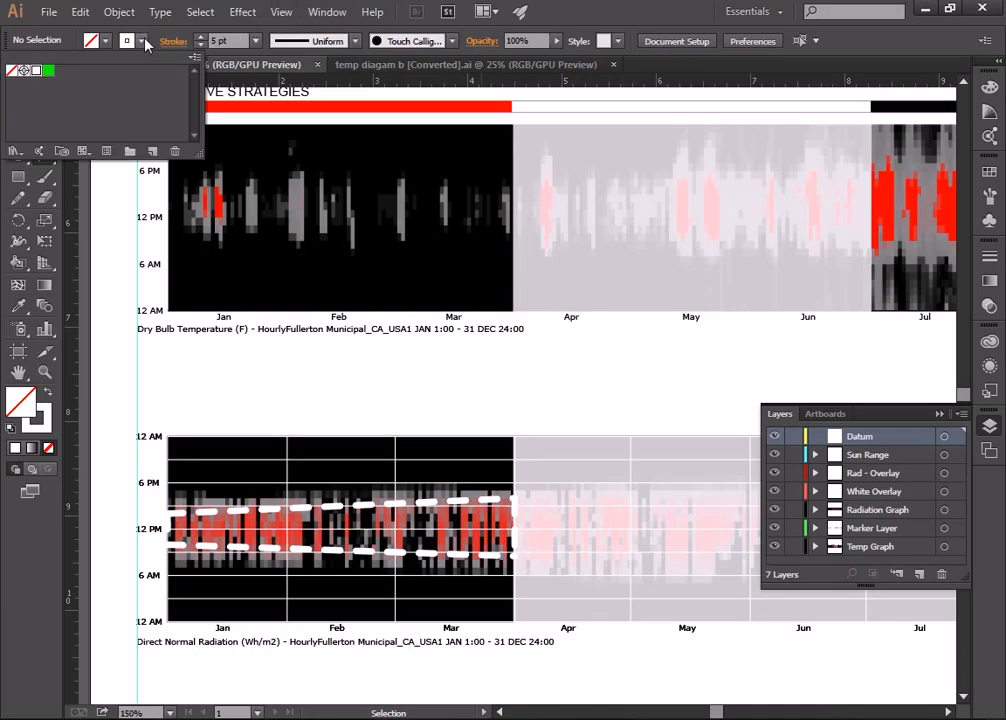
click(23, 70)
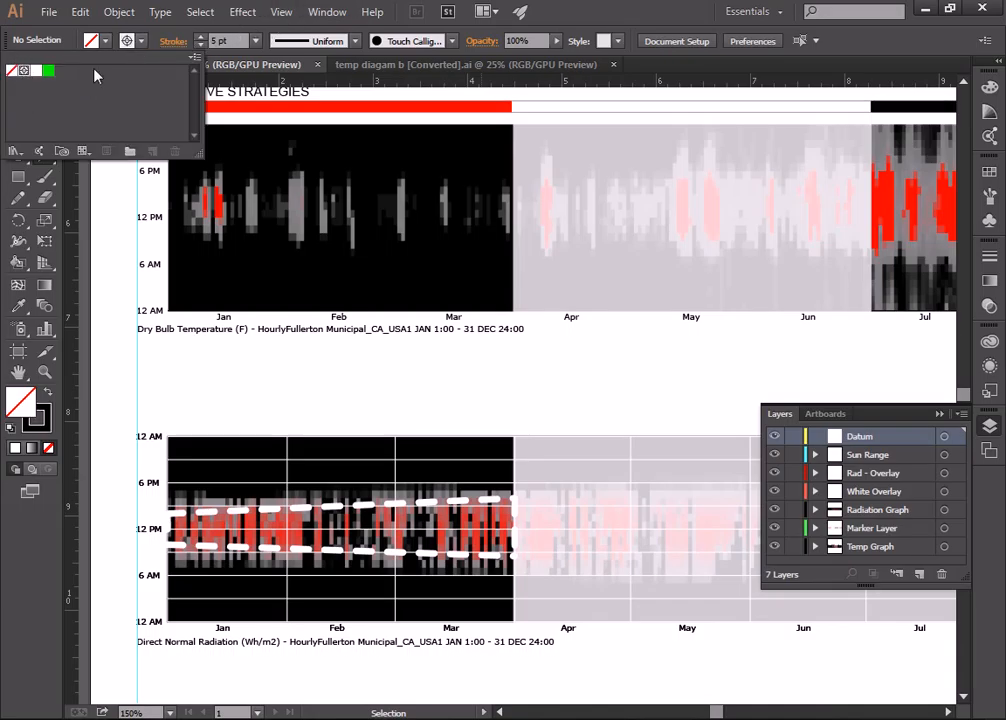
click(256, 41)
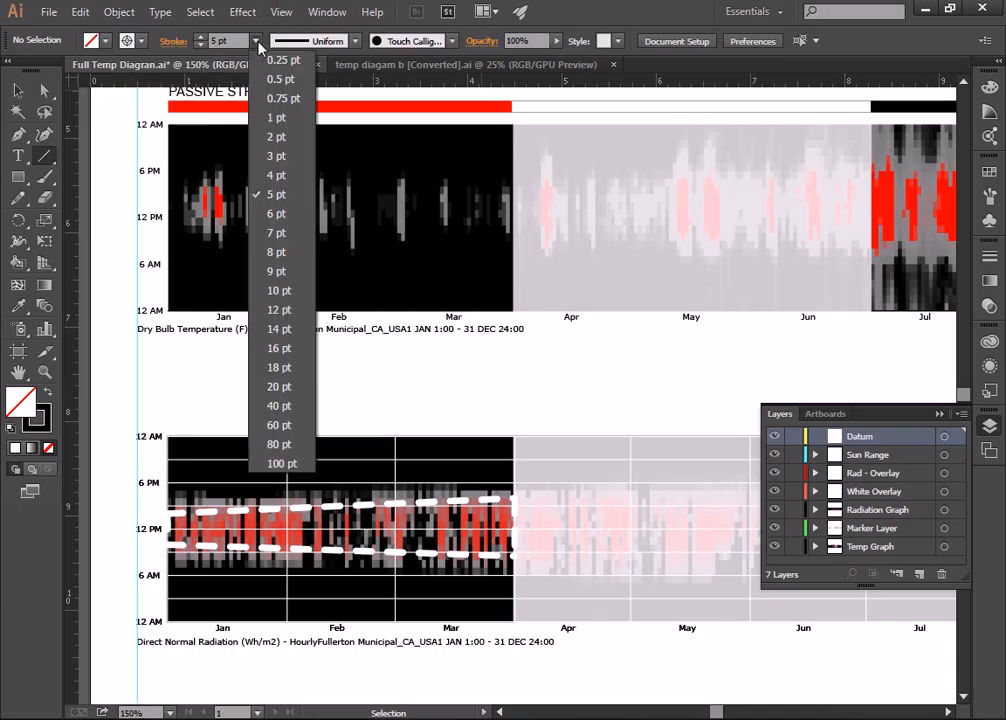
click(277, 155)
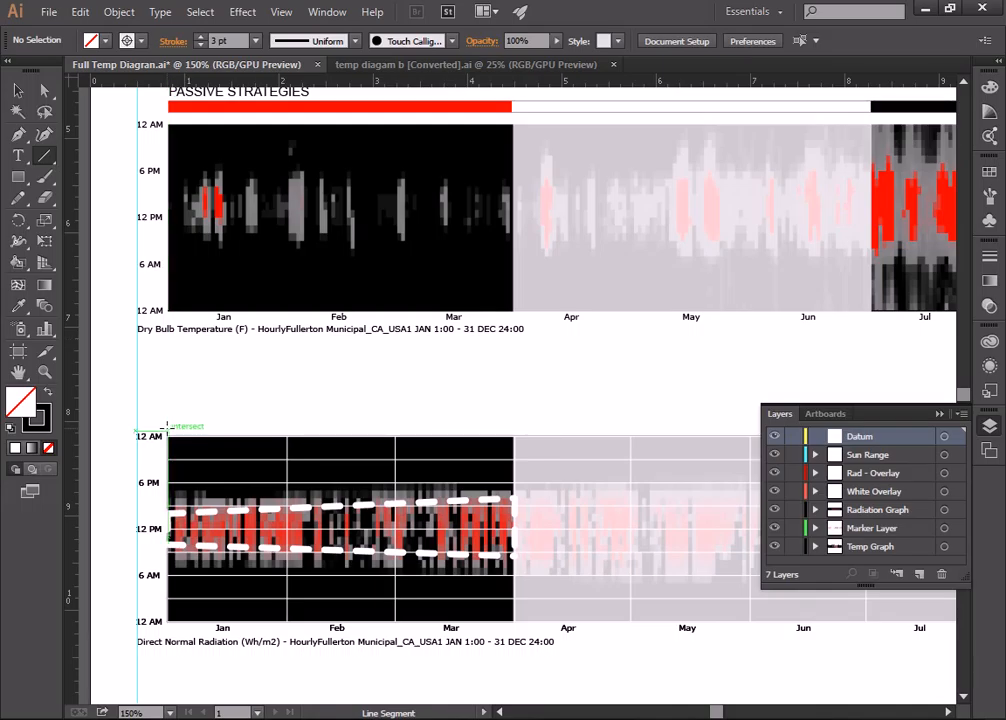
drag(168, 436, 169, 341)
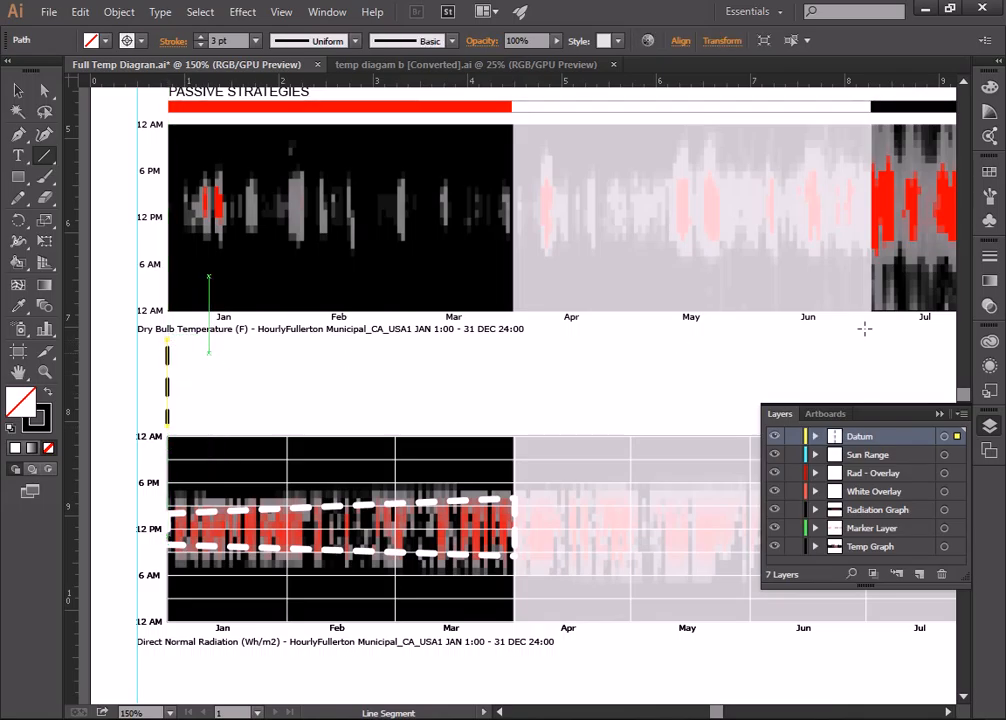
- Set the datum line's dash length to 1 pt and try a 3 pt gap
click(990, 256)
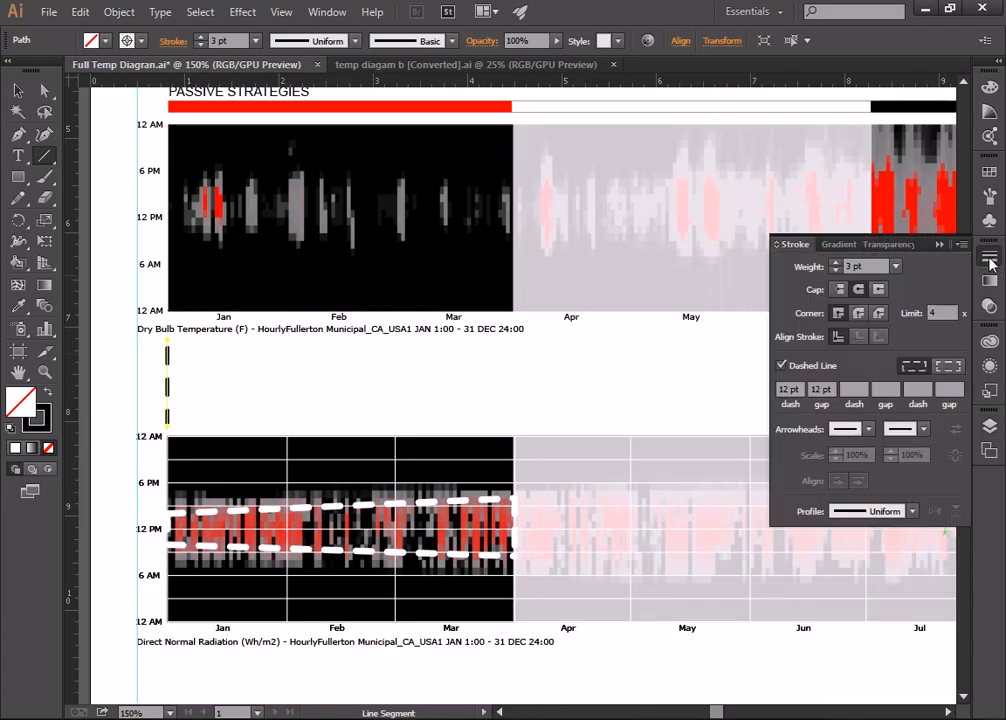
click(799, 388)
text(1)
click(826, 390)
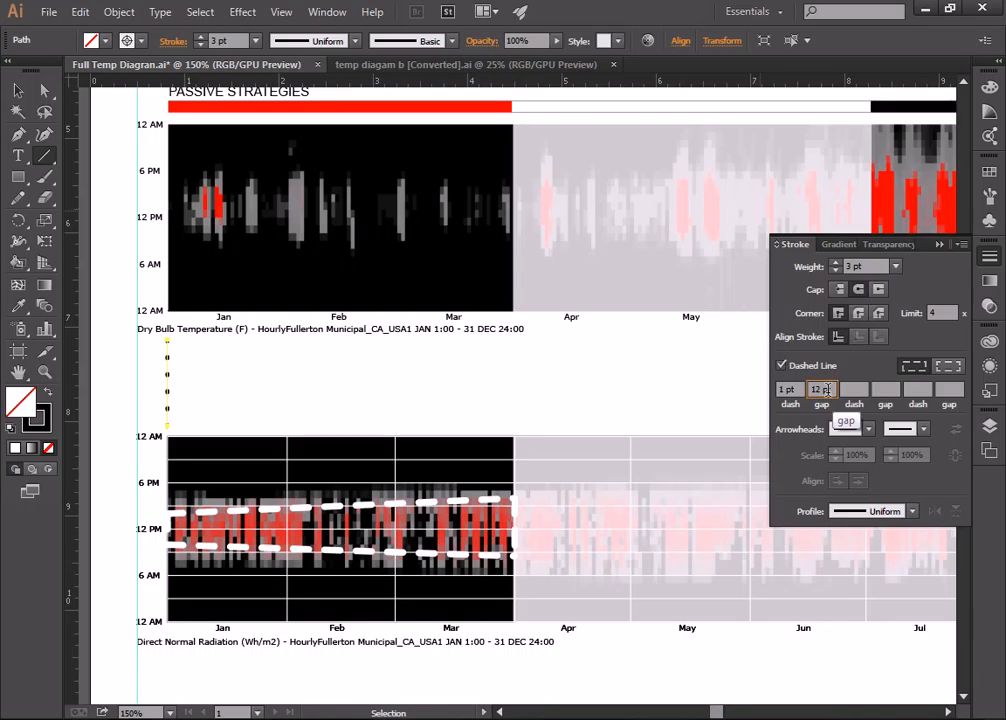
drag(835, 388, 788, 388)
text(3)
key(Return)
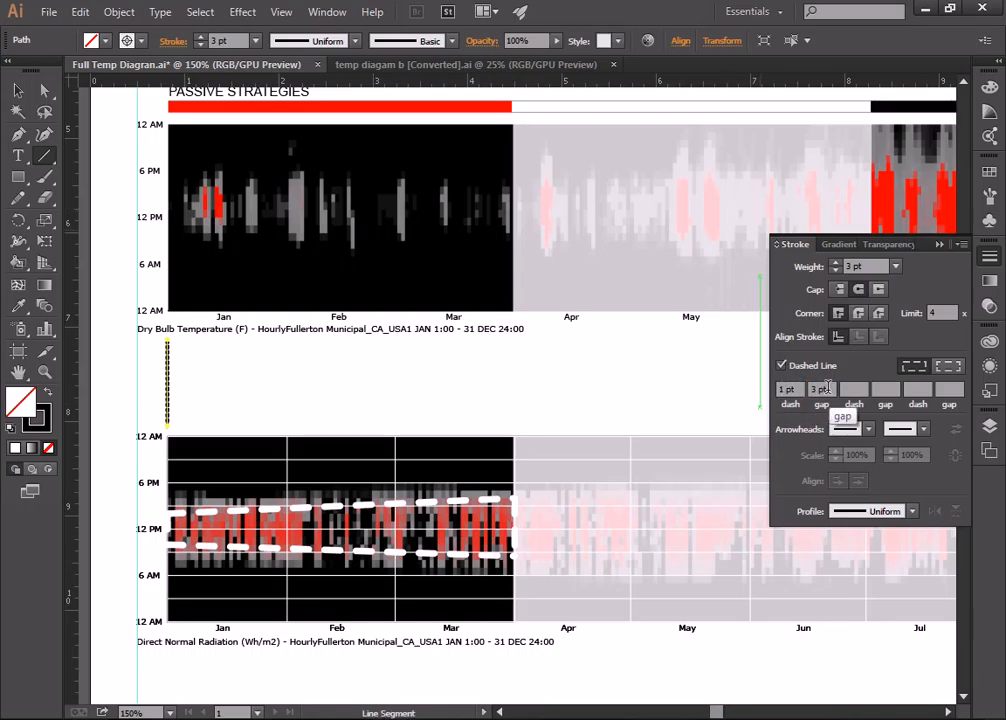
- Try gaps of 6 pt and 8 pt between the datum line's dots
drag(834, 389, 777, 395)
text(6)
key(Return)
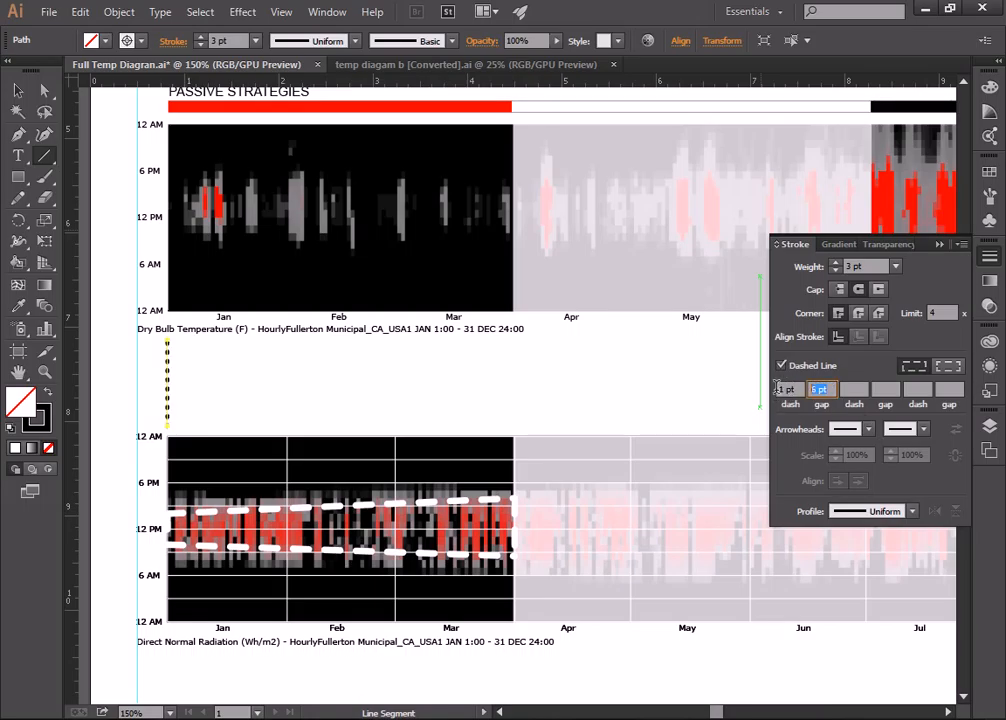
text(8)
key(Return)
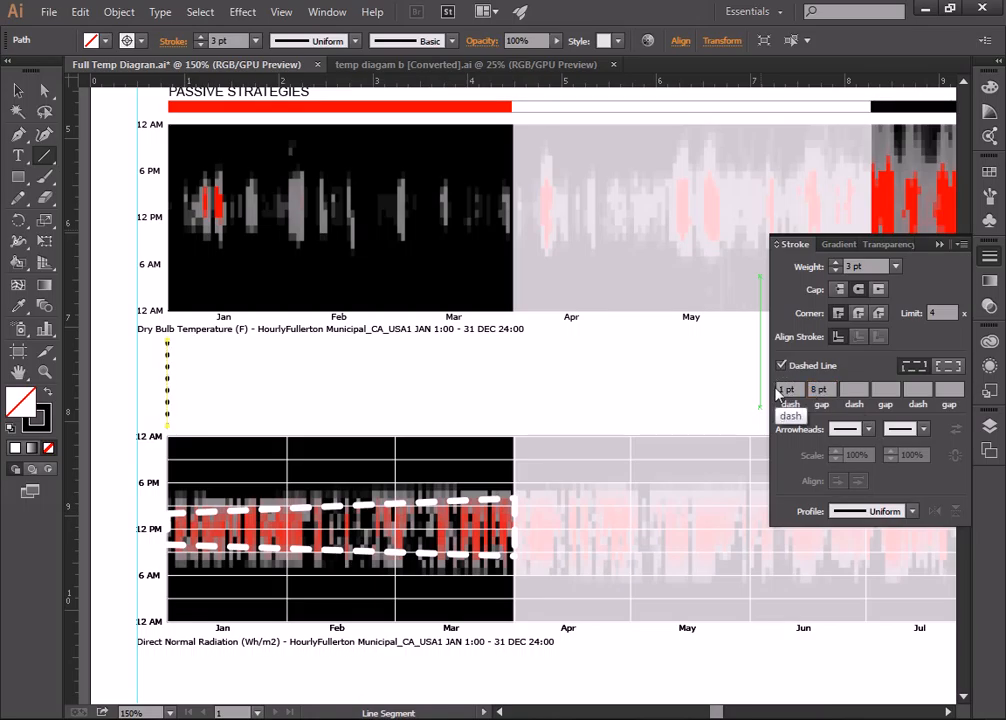
drag(826, 390, 793, 389)
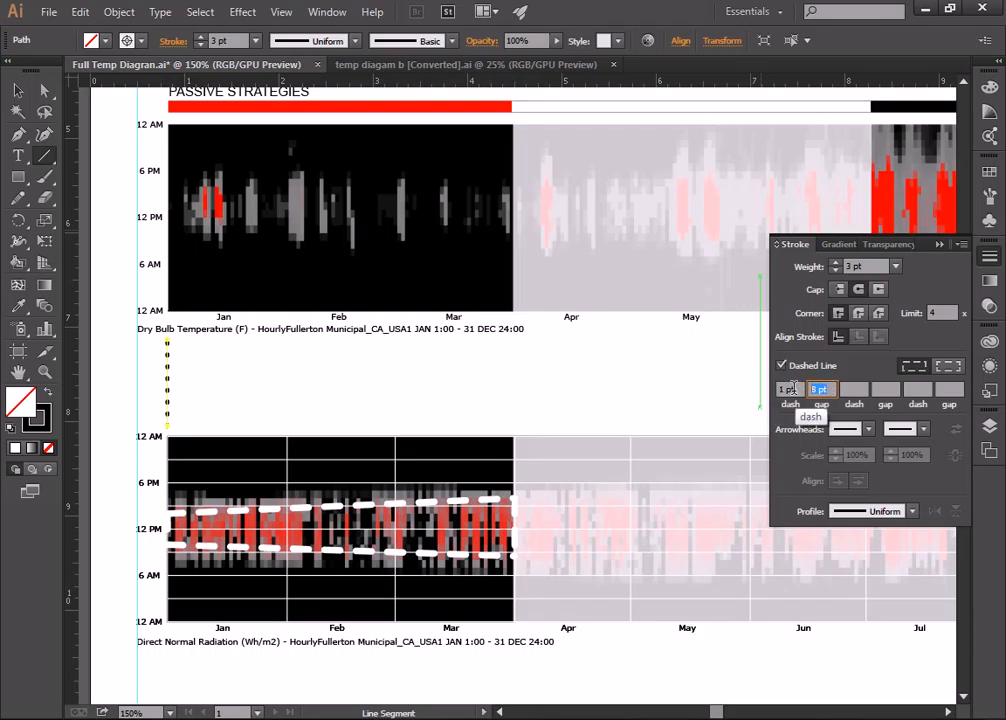
- Reduce the datum line's stroke weight to 1 pt and deselect the line
click(896, 266)
click(917, 345)
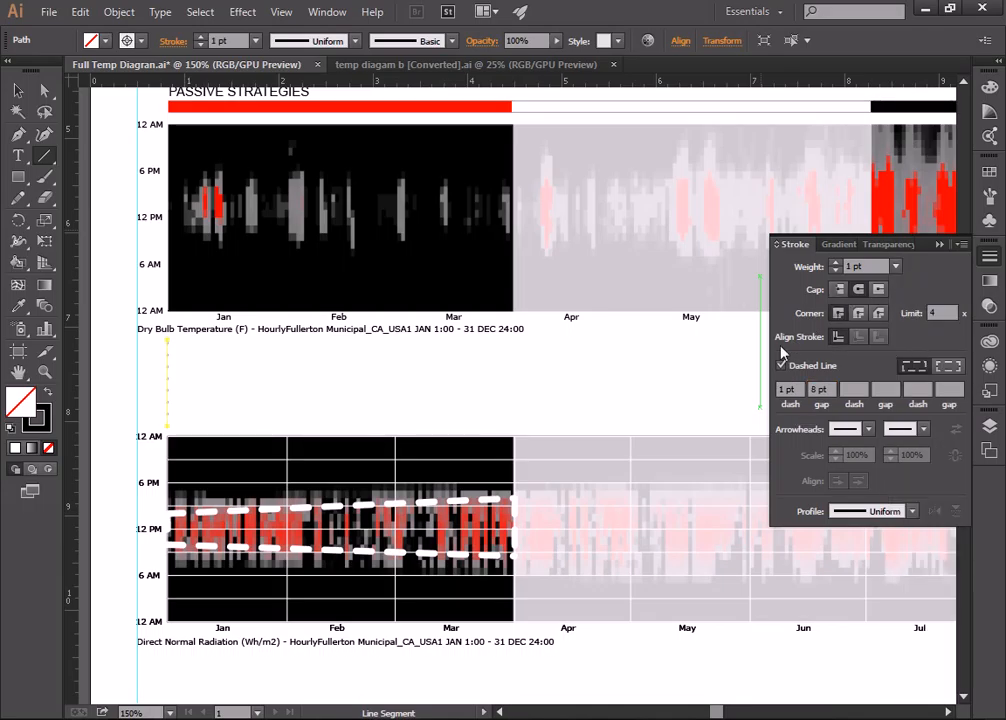
key(v)
click(275, 378)
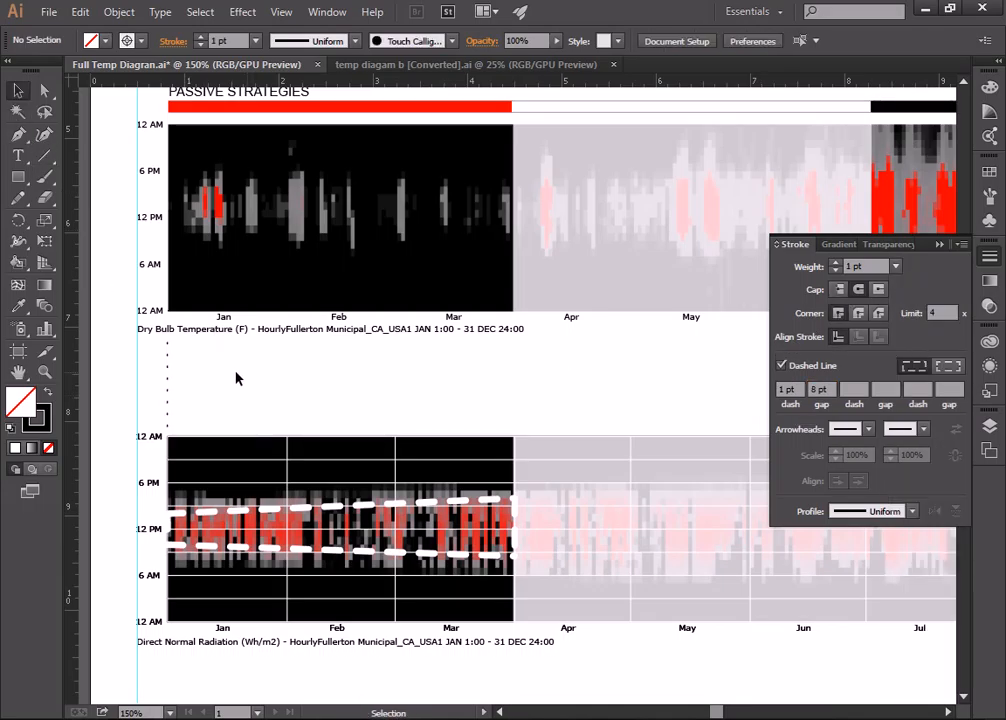
- Set the gap between the datum line's dots to 6 pt and deselect the line
click(167, 385)
double_click(812, 388)
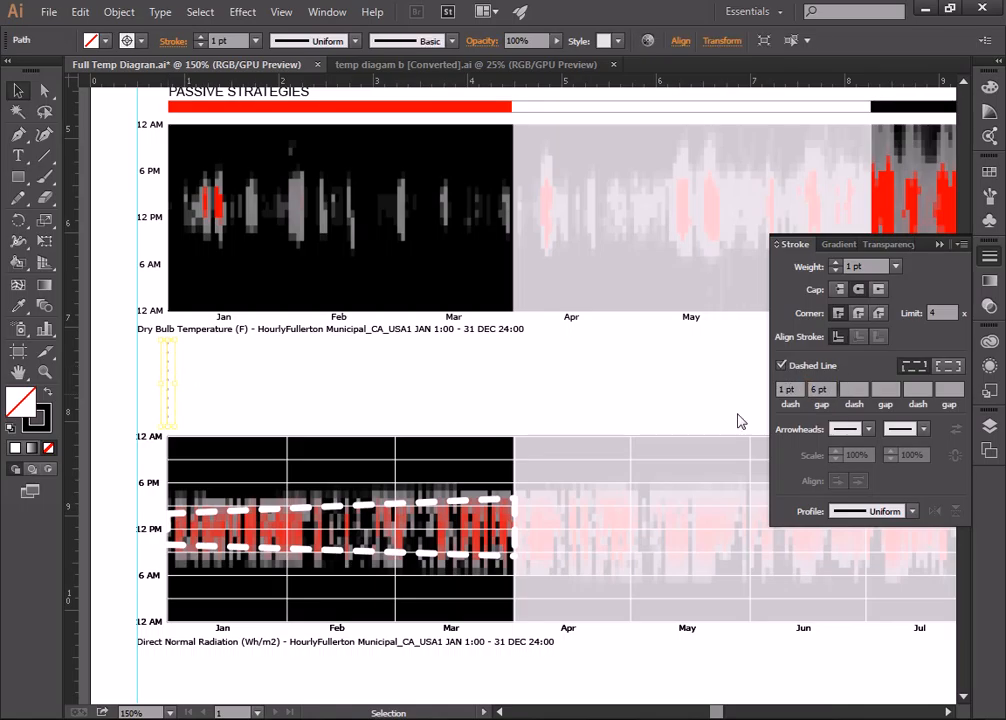
click(283, 384)
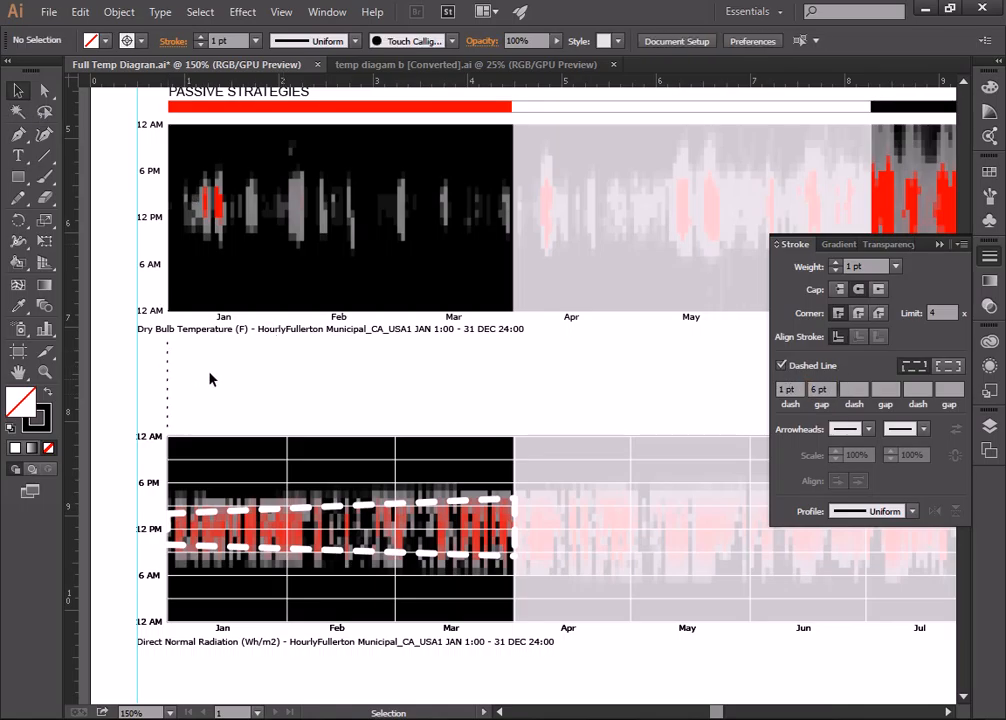
- Duplicate the dotted datum line and place the copy at the end of March between the two graphs
key(a)
click(168, 377)
key(ctrl+c)
key(ctrl+v)
drag(513, 366, 515, 365)
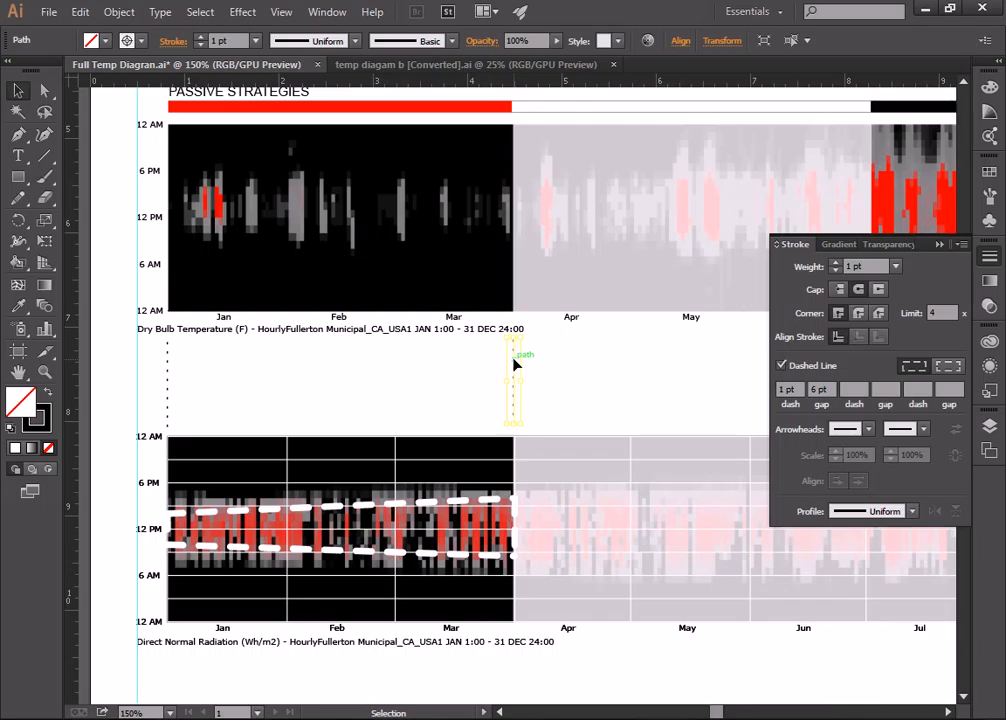
click(610, 394)
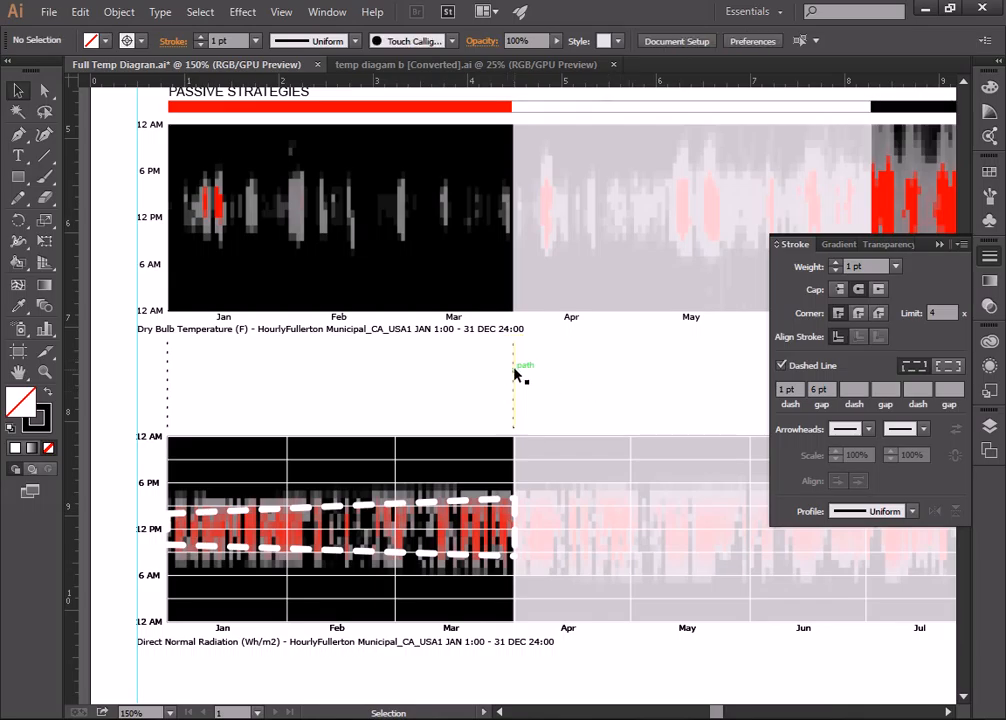
click(515, 373)
click(611, 406)
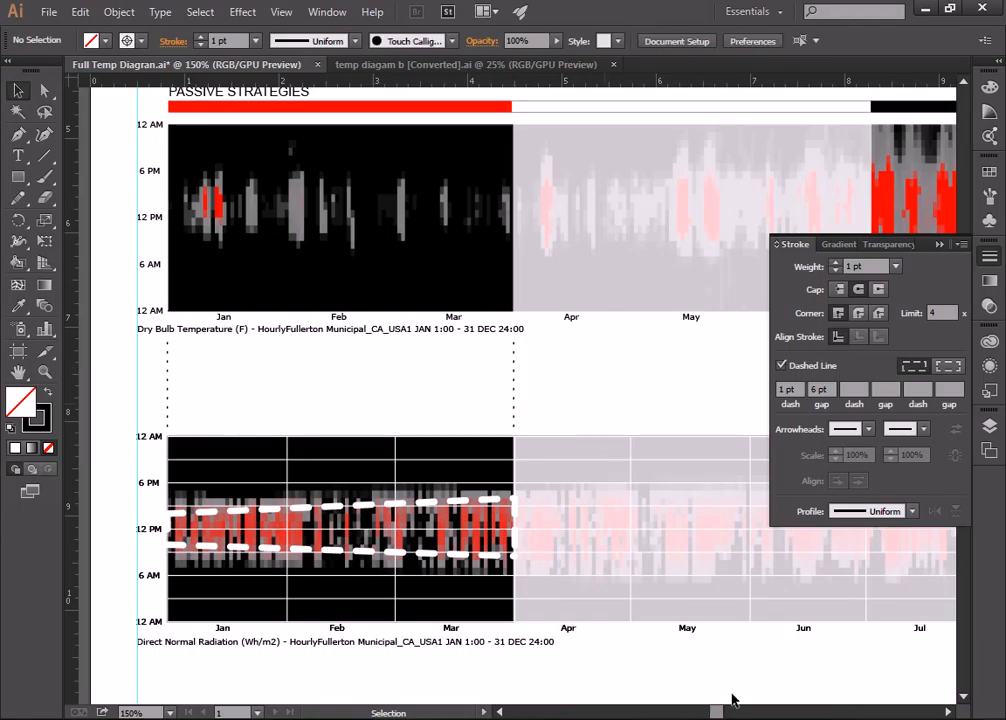
- Paste another datum line at the boundary between October and November and extend its upper end toward the temperature graph
click(948, 712)
drag(948, 712, 948, 712)
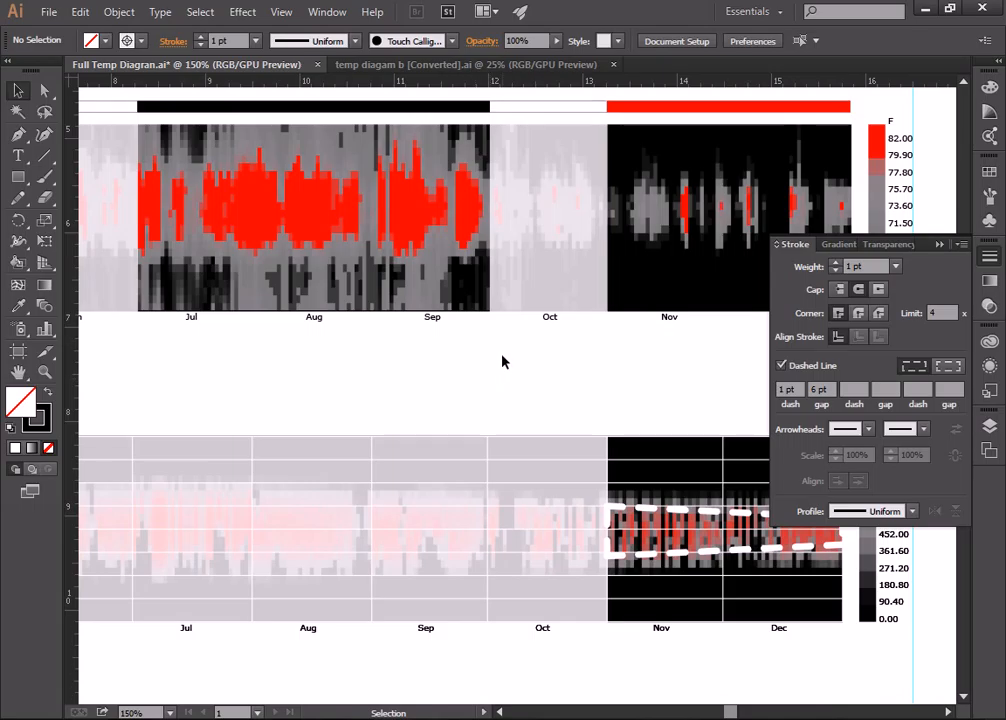
drag(948, 712, 948, 712)
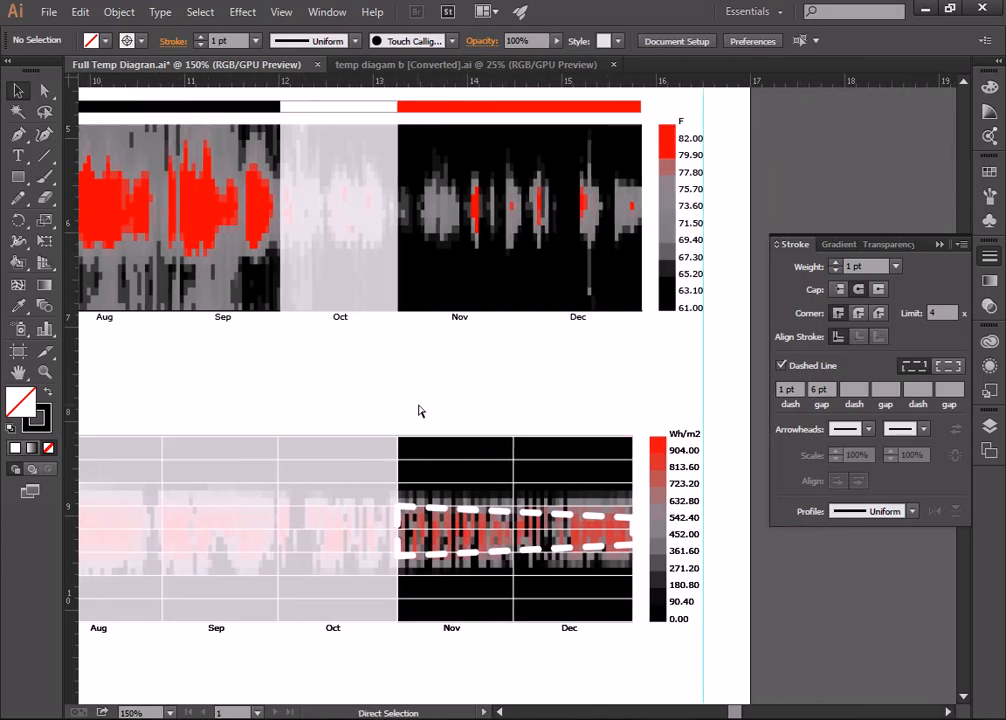
key(ctrl+v)
drag(512, 380, 400, 374)
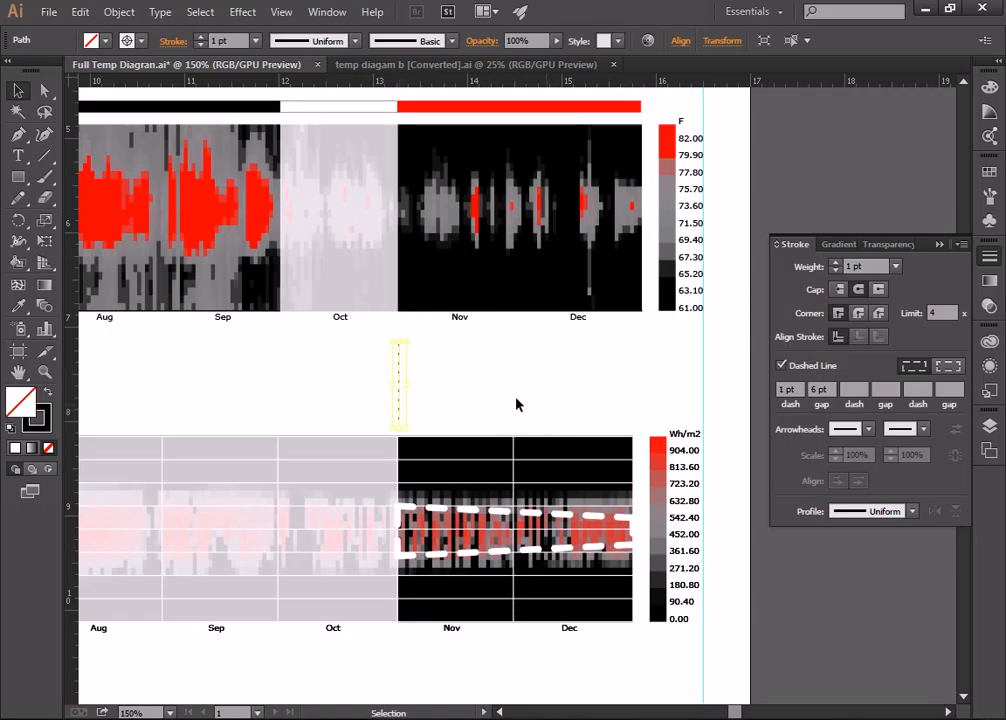
drag(398, 341, 399, 322)
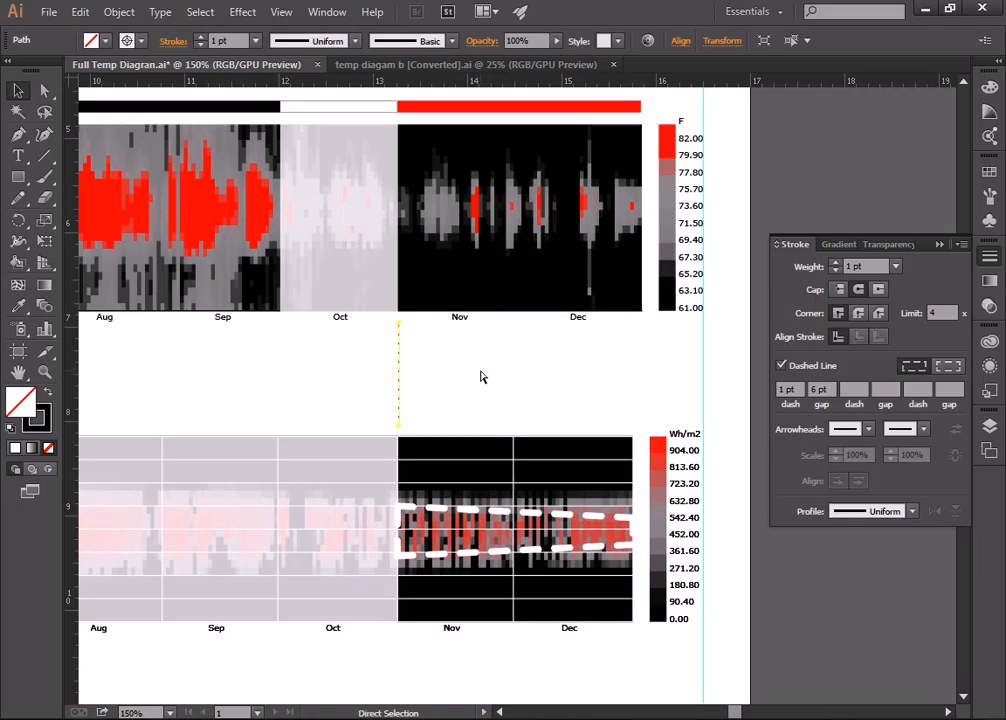
- Duplicate the extended datum line and place the copy at the radiation graph's December edge
key(ctrl+c)
key(ctrl+v)
drag(513, 370, 636, 355)
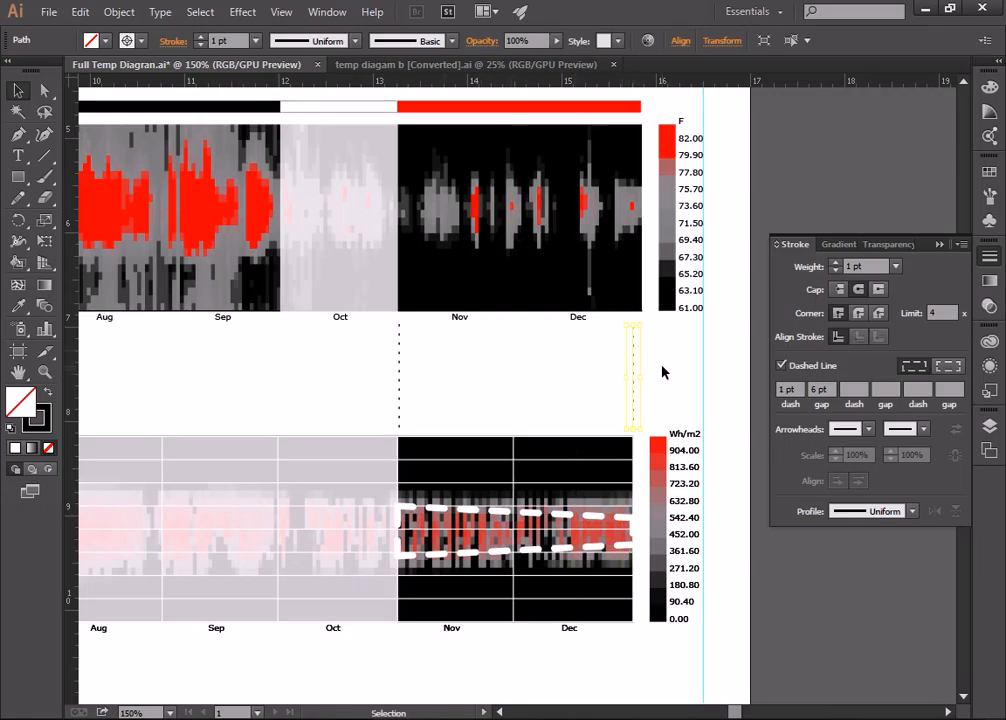
click(593, 393)
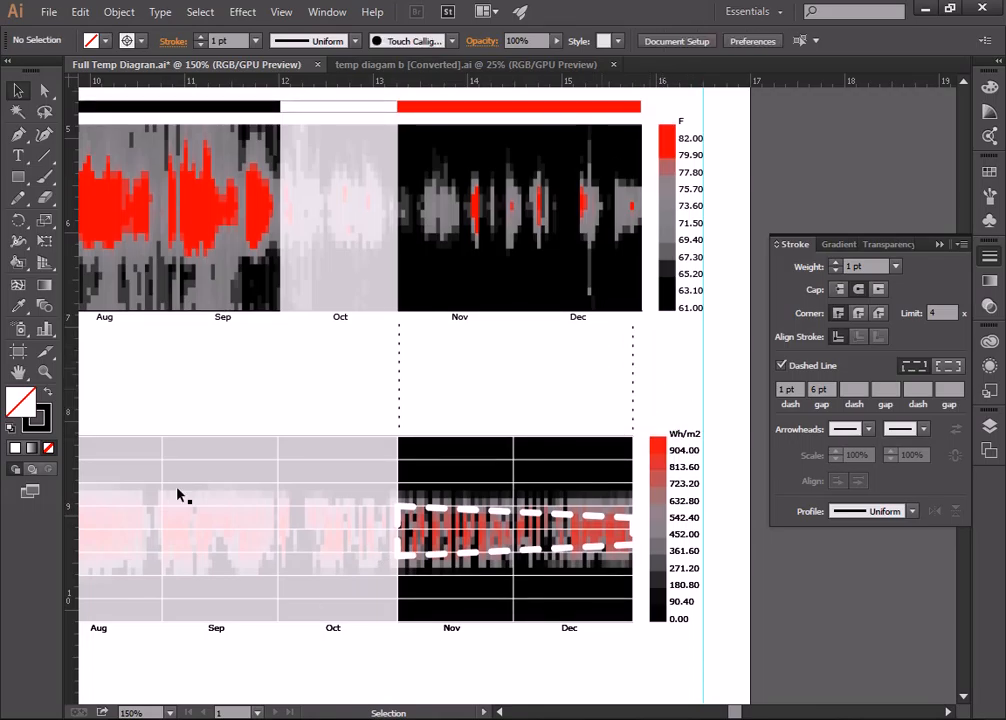
- Select the radiation graph with its overlays, sun range and datum lines, leaving out the temperature graph and the marker layer
key(z)
alt+click(490, 404)
alt+click(499, 392)
alt+click(495, 390)
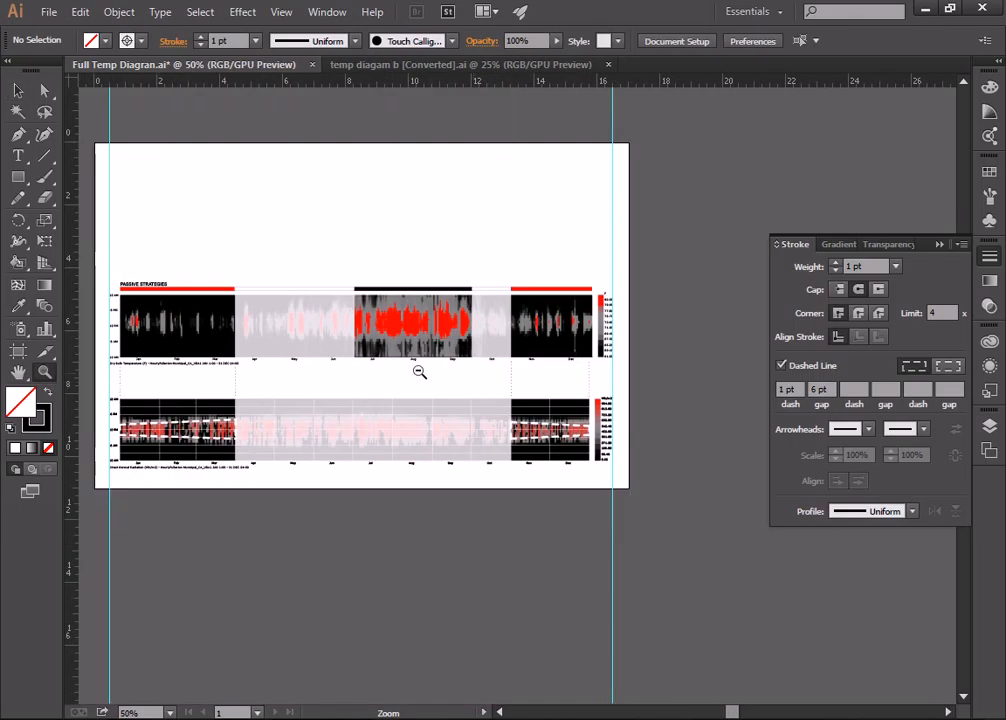
alt+click(313, 290)
click(18, 92)
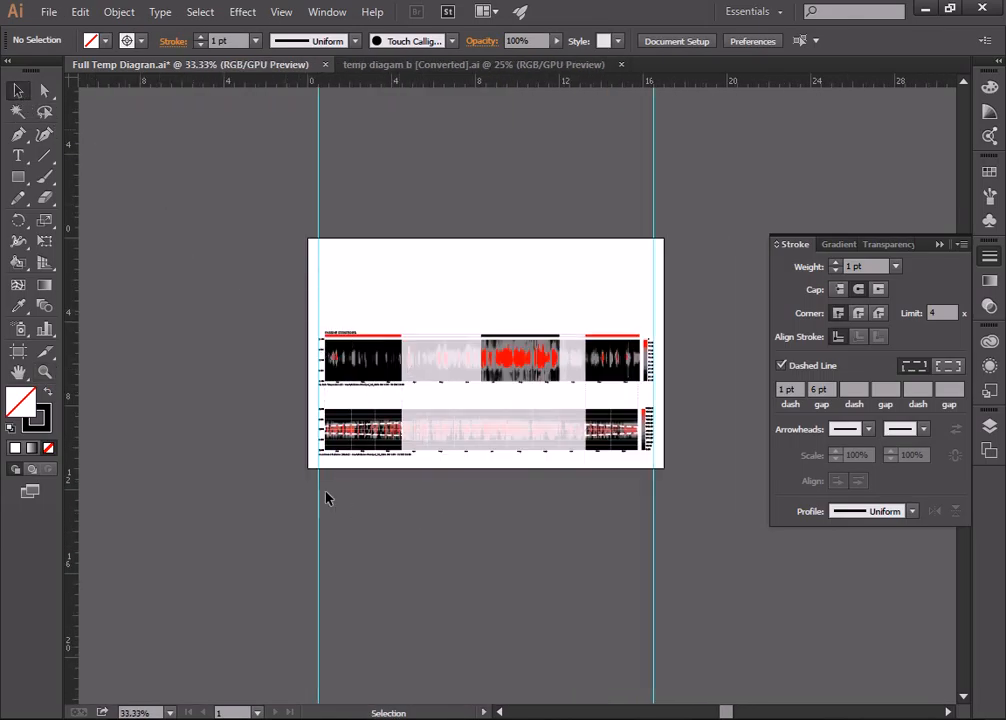
click(988, 427)
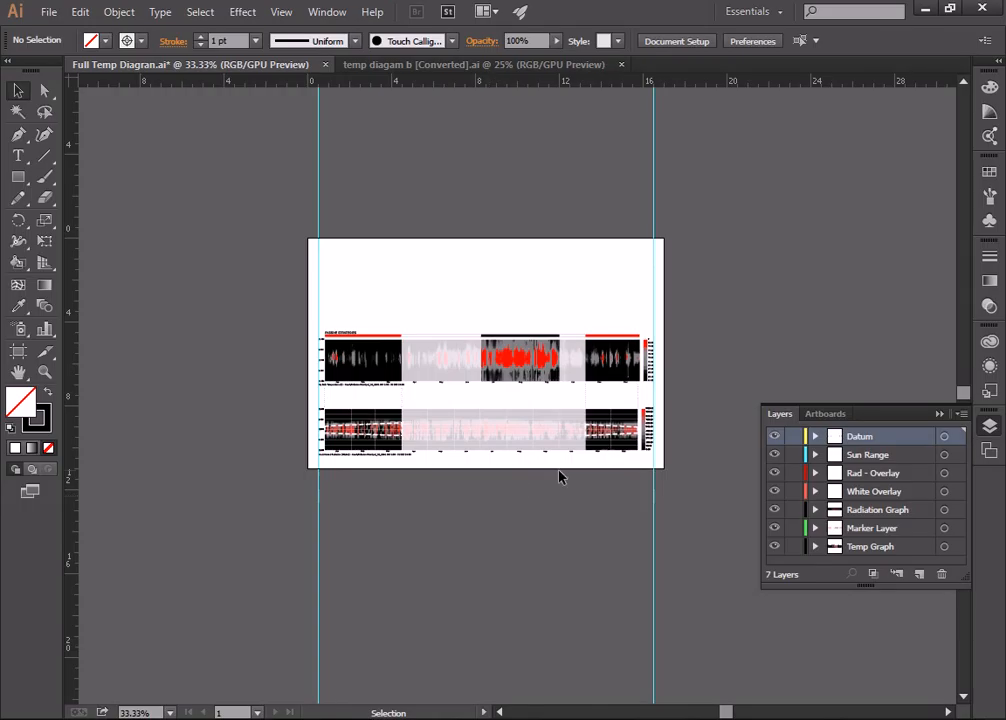
drag(256, 489, 628, 400)
drag(722, 518, 216, 594)
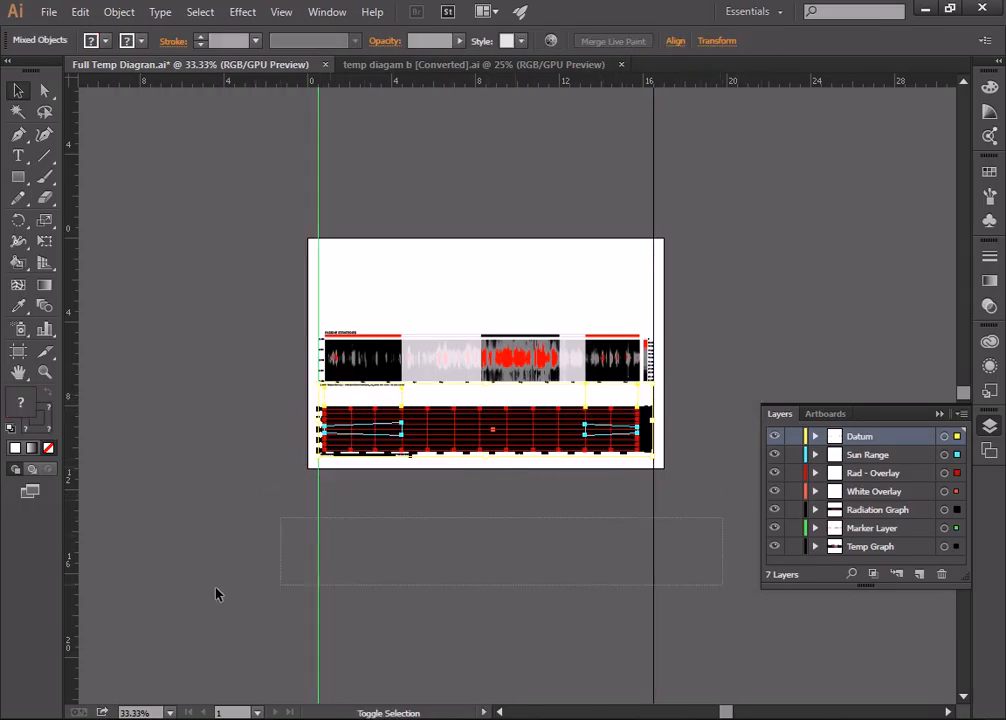
drag(67, 398, 47, 377)
- Scale the selected radiation artwork to about 16.08 by 3.46 in, aligning its December edge with the temperature graph's, and deselect it
click(44, 372)
click(658, 404)
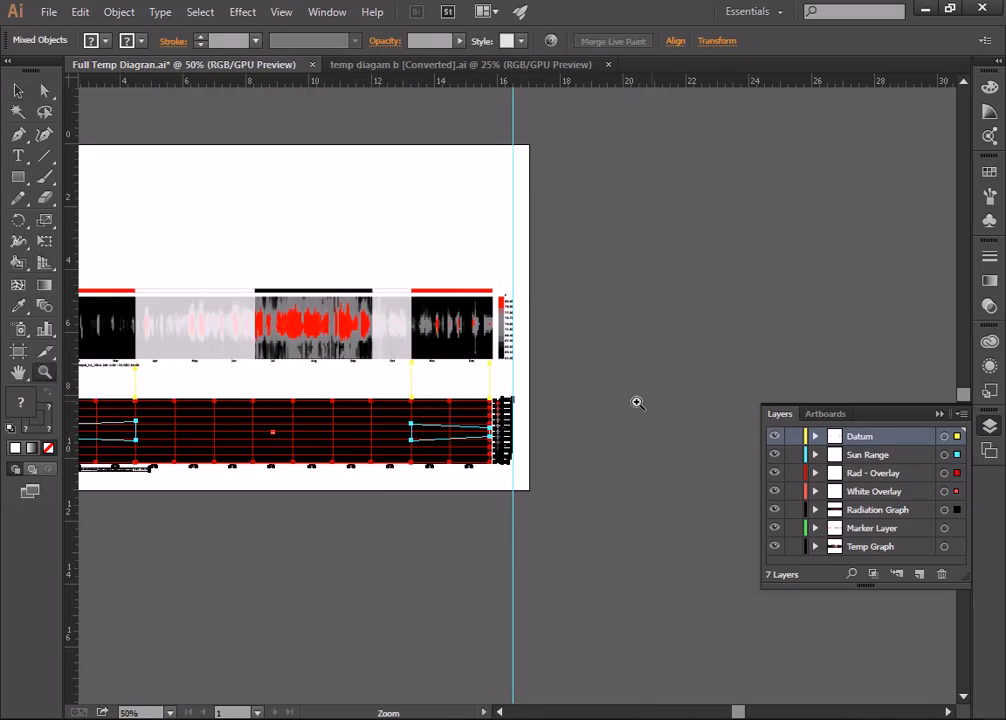
click(514, 406)
click(503, 418)
click(504, 377)
click(545, 374)
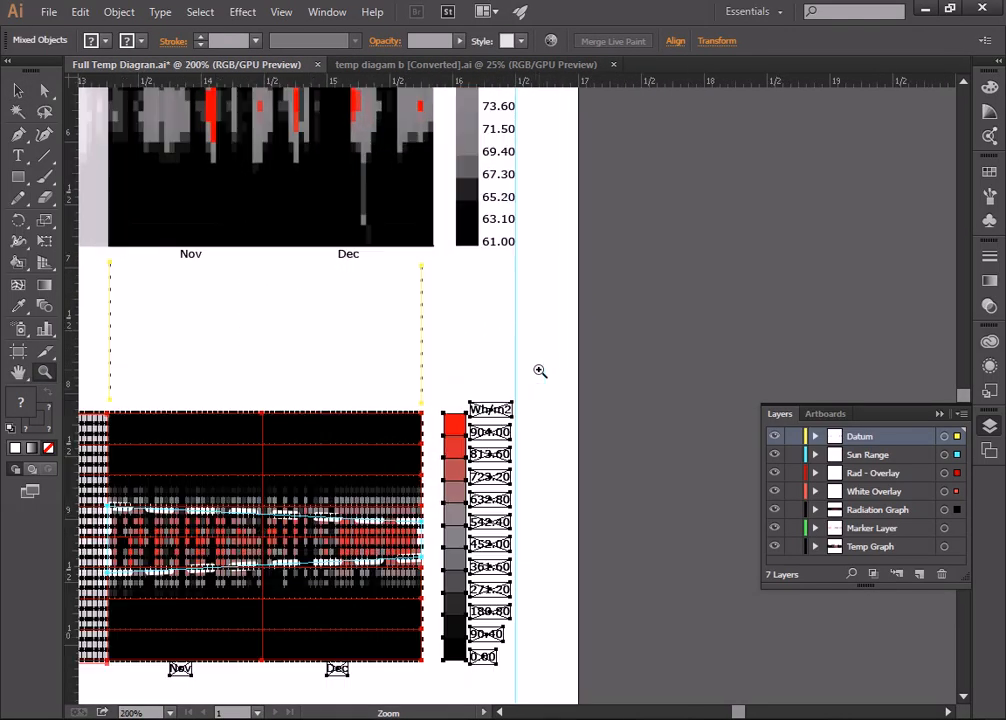
key(v)
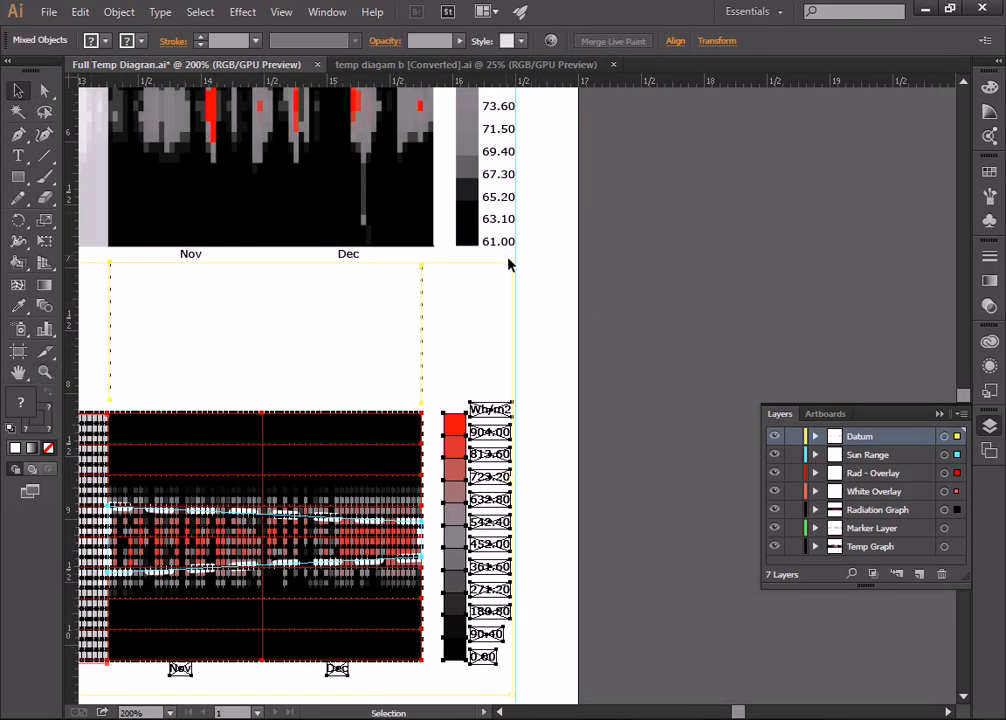
drag(512, 262, 525, 258)
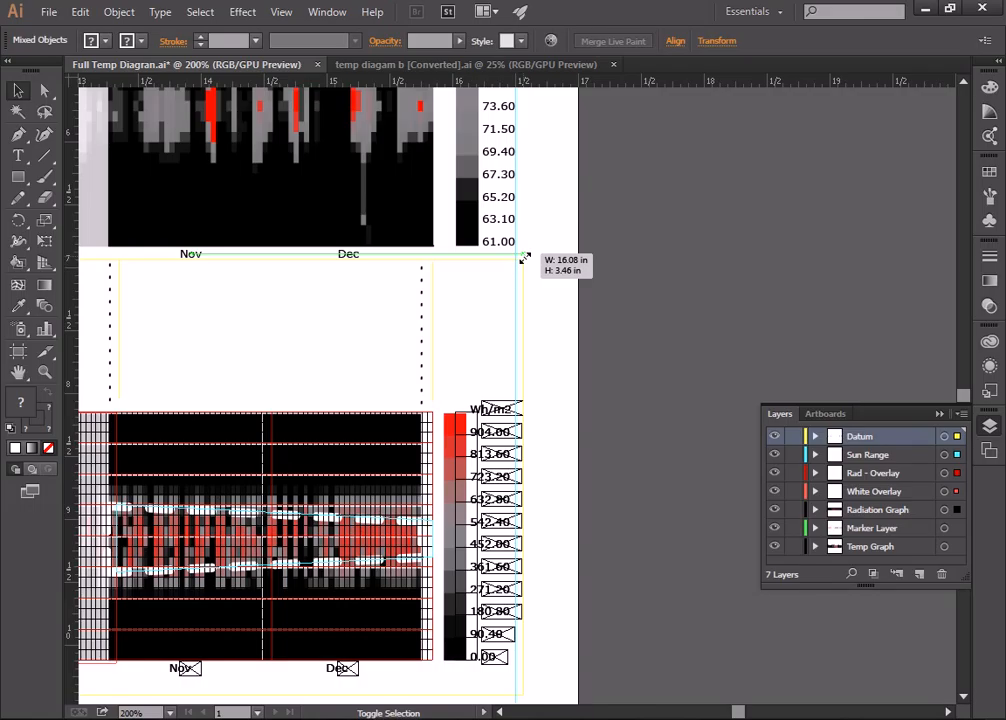
drag(525, 258, 525, 258)
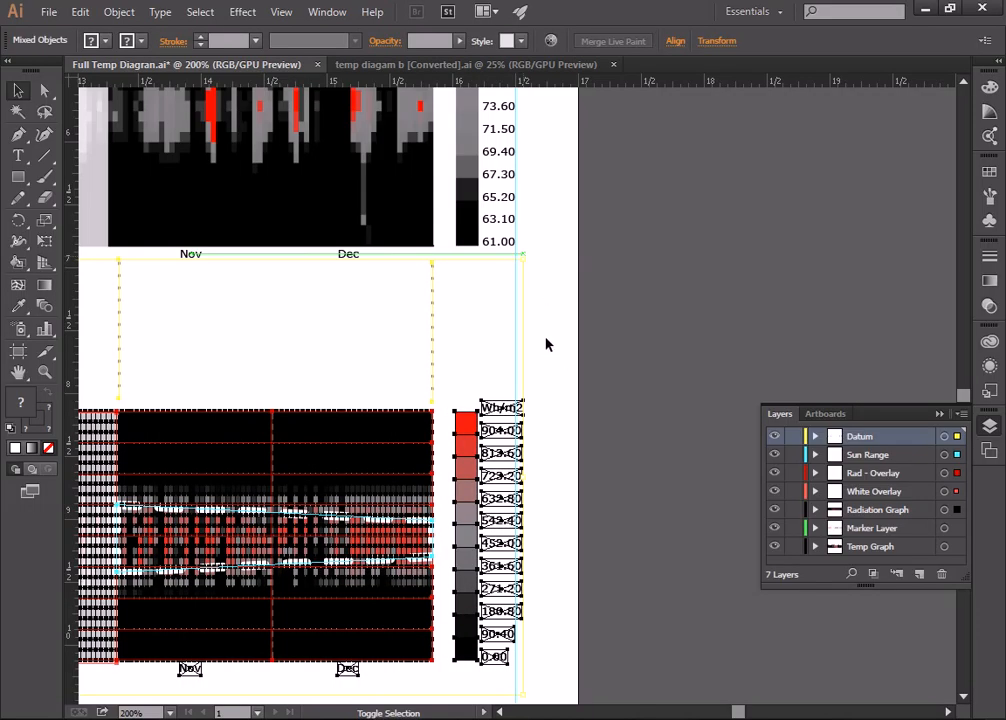
click(292, 326)
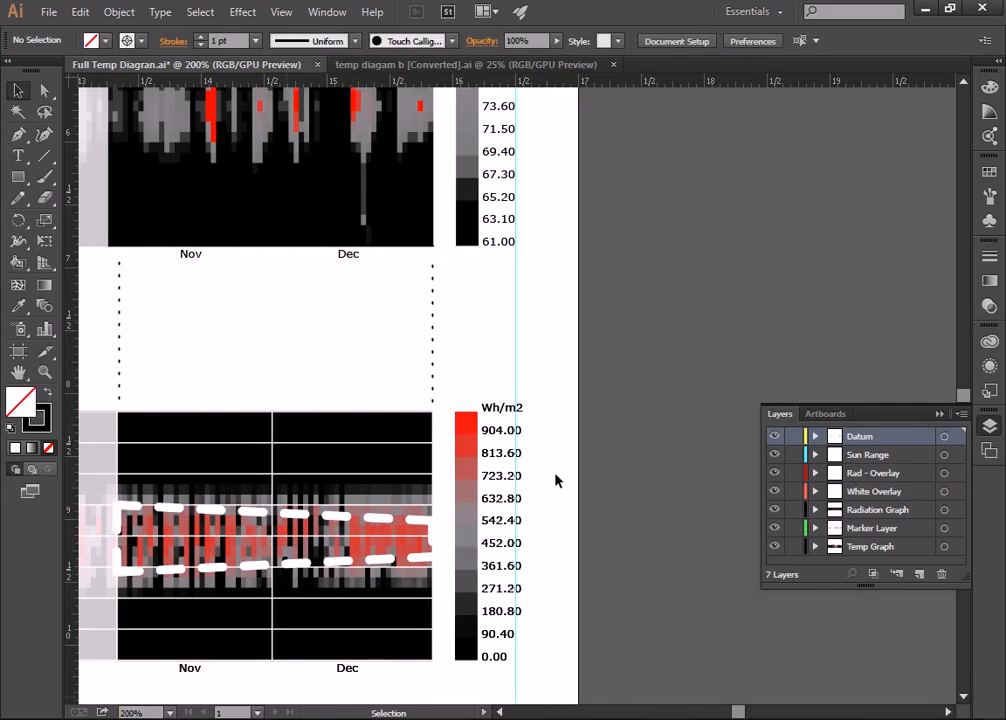
- Widen the temperature graph's October white overlay until it meets the datum line at the start of November
drag(501, 712, 503, 713)
click(474, 236)
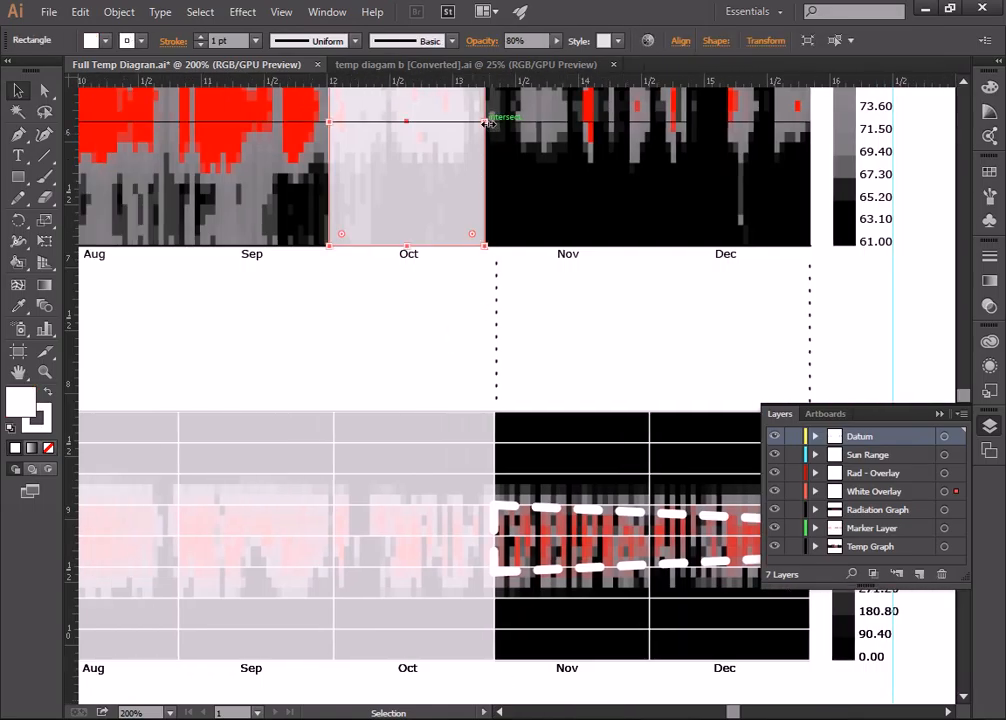
drag(487, 122, 496, 123)
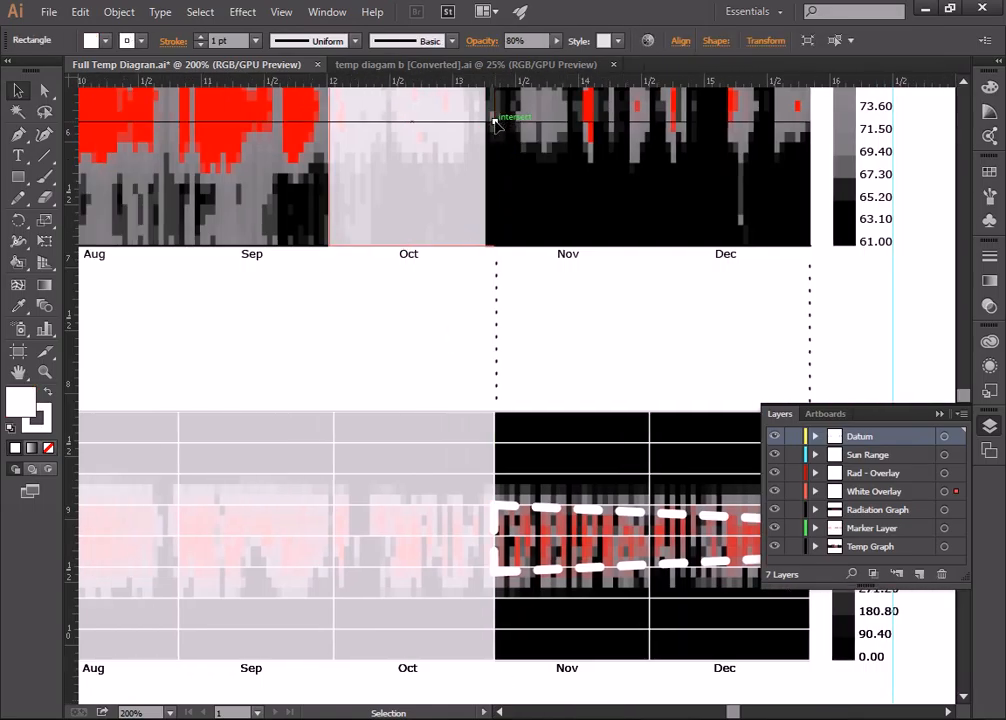
click(436, 340)
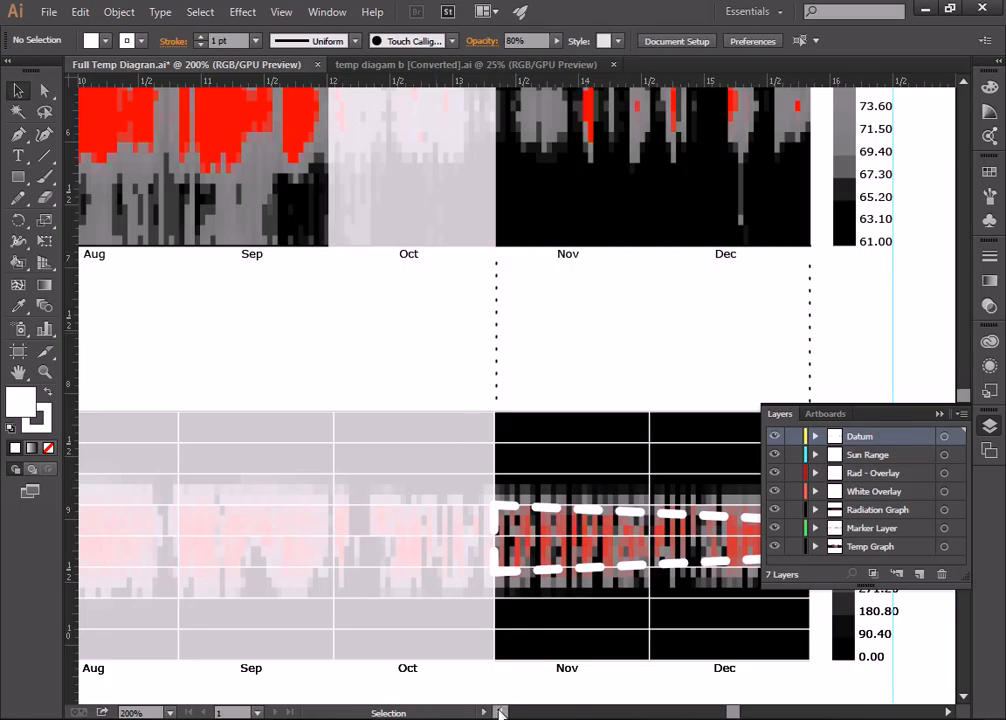
- Move the April edge of the temperature graph's April–June white overlay to line up with the end-of-March datum line
click(499, 712)
drag(499, 712, 499, 712)
click(505, 197)
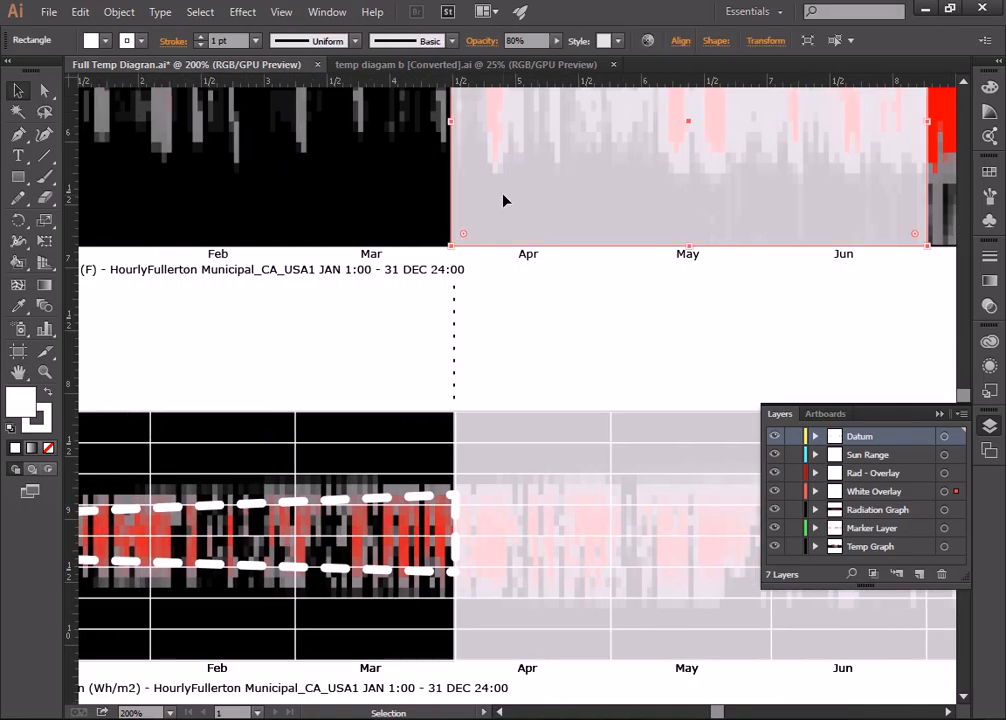
drag(451, 125, 456, 124)
click(415, 321)
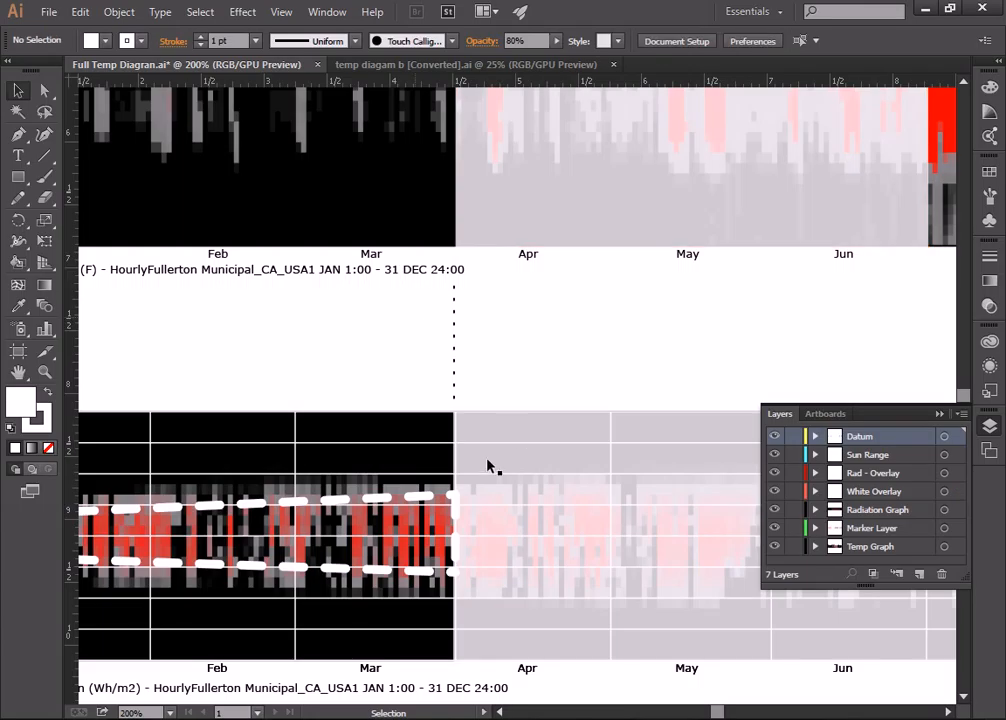
- Review the whole diagram for alignment between the temperature graph, the datum lines and the radiation graph
click(500, 712)
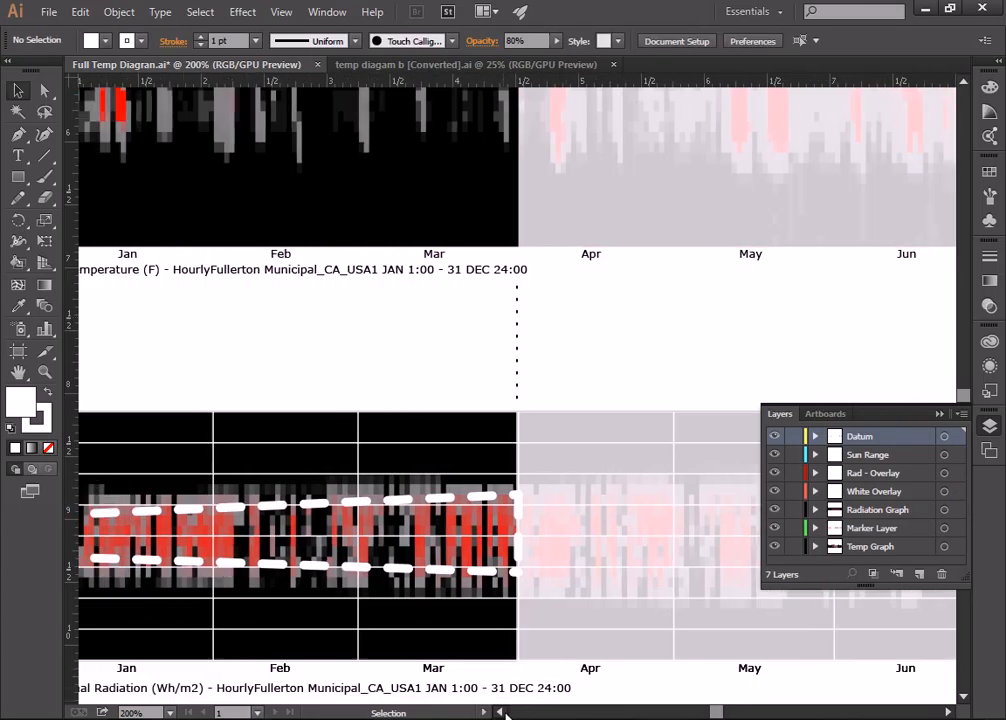
click(48, 373)
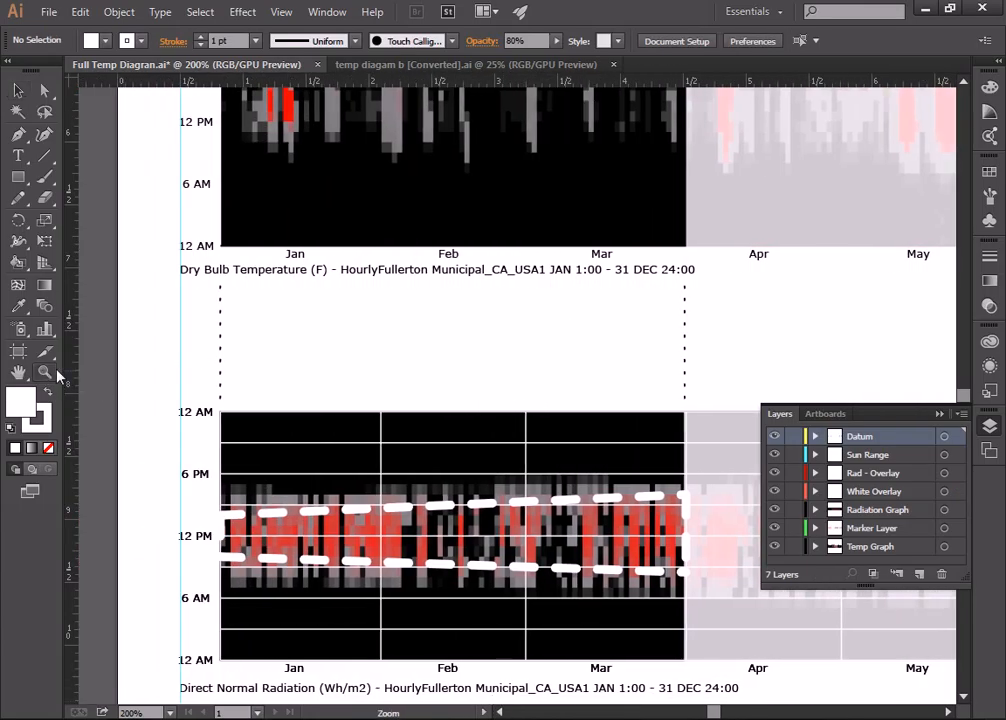
alt+click(499, 298)
alt+click(611, 305)
alt+click(721, 340)
alt+click(732, 347)
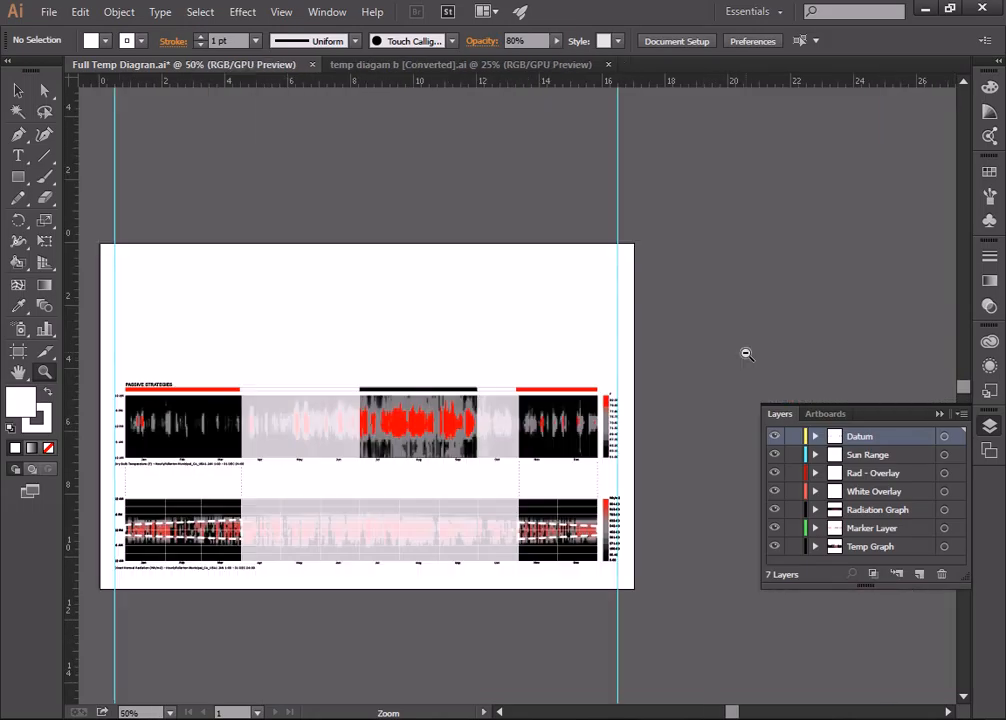
click(420, 465)
scroll(436, 389, down, 1)
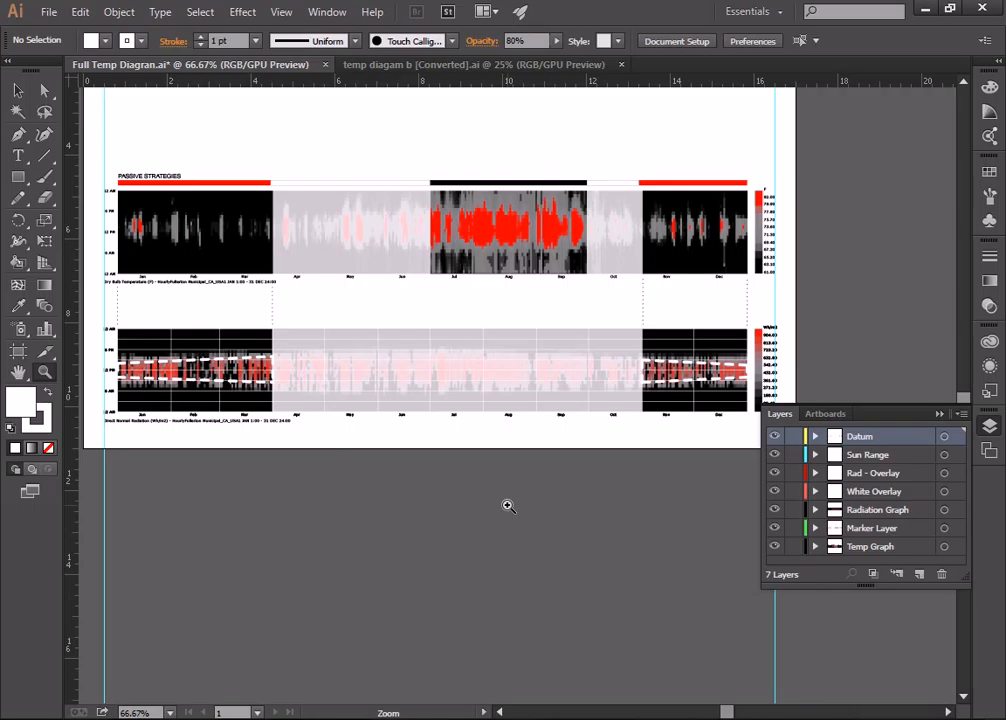
- Inspect the October–December end of both graphs up close, including their datum lines and legends
click(741, 274)
click(541, 397)
scroll(470, 410, down, 2)
scroll(322, 373, up, 2)
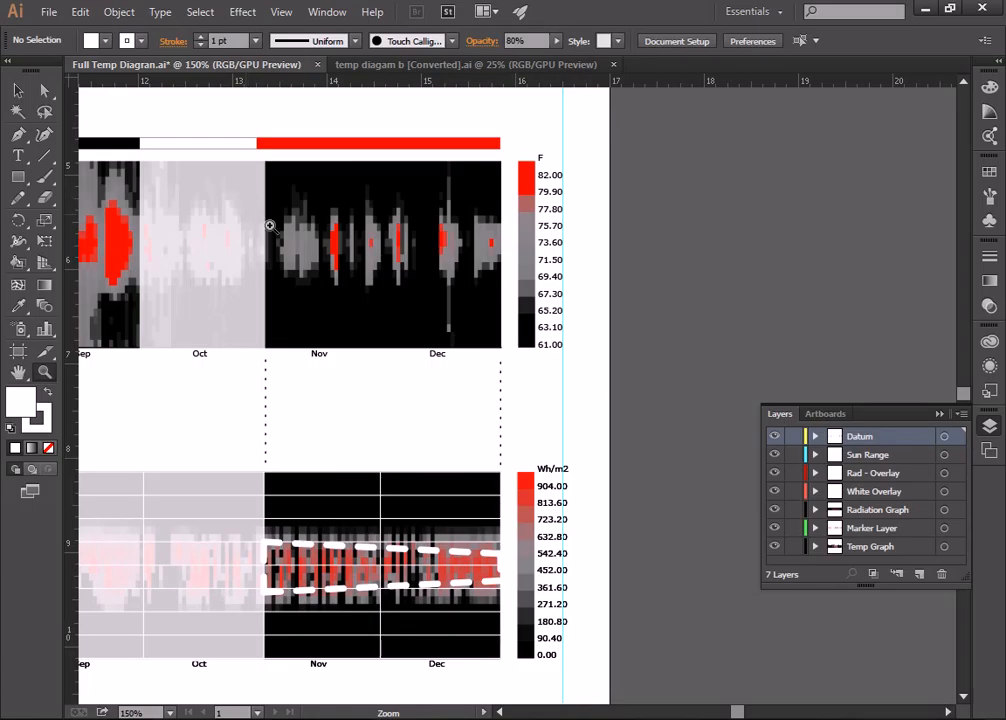
key(ctrl+minus)
key(ctrl+minus)
key(ctrl+minus)
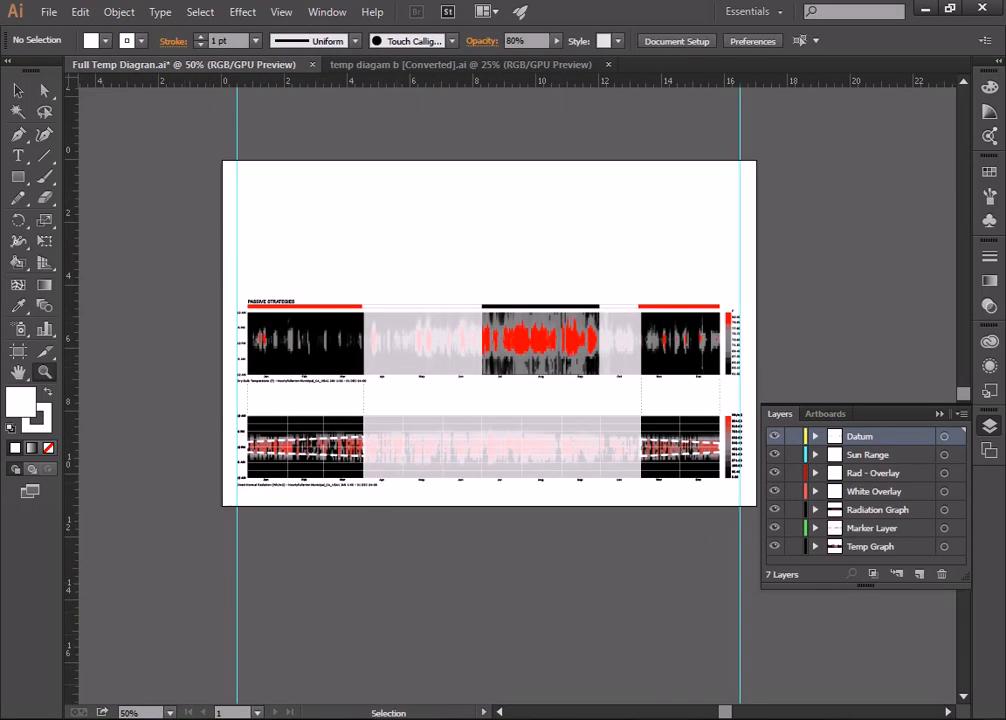
- Select the datum line at the start of January and examine its dots up close
click(306, 423)
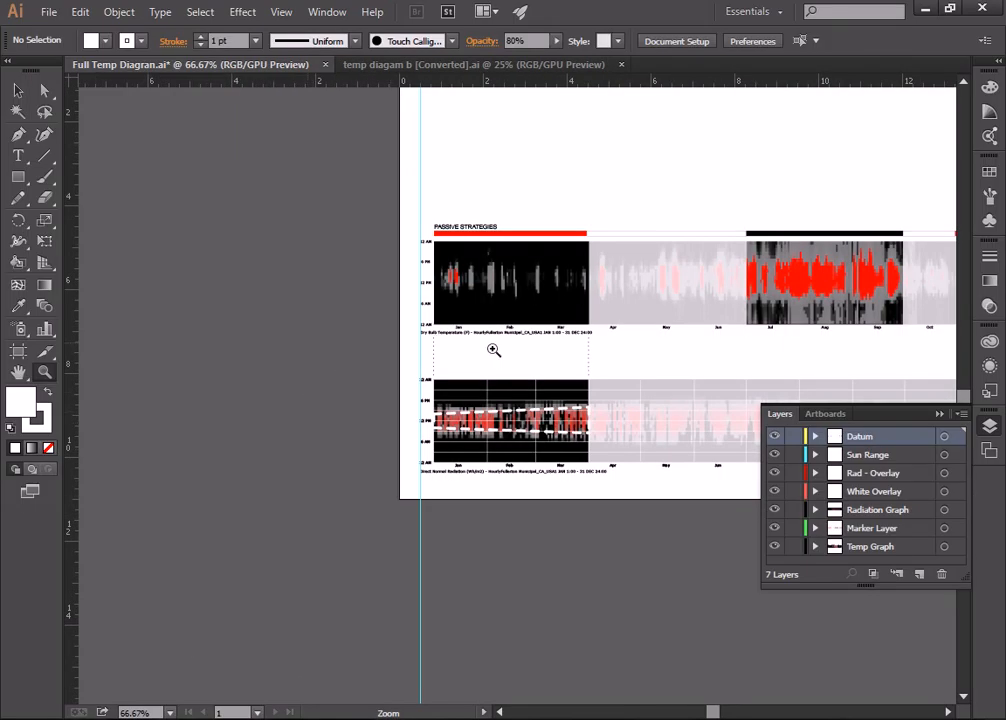
click(511, 354)
click(16, 90)
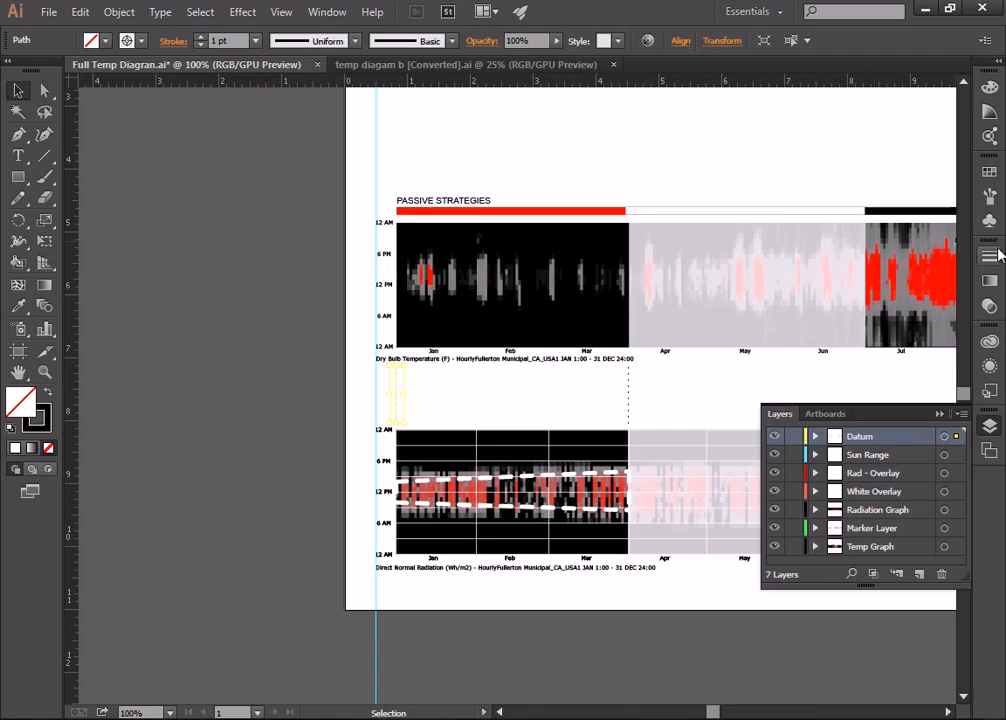
click(45, 371)
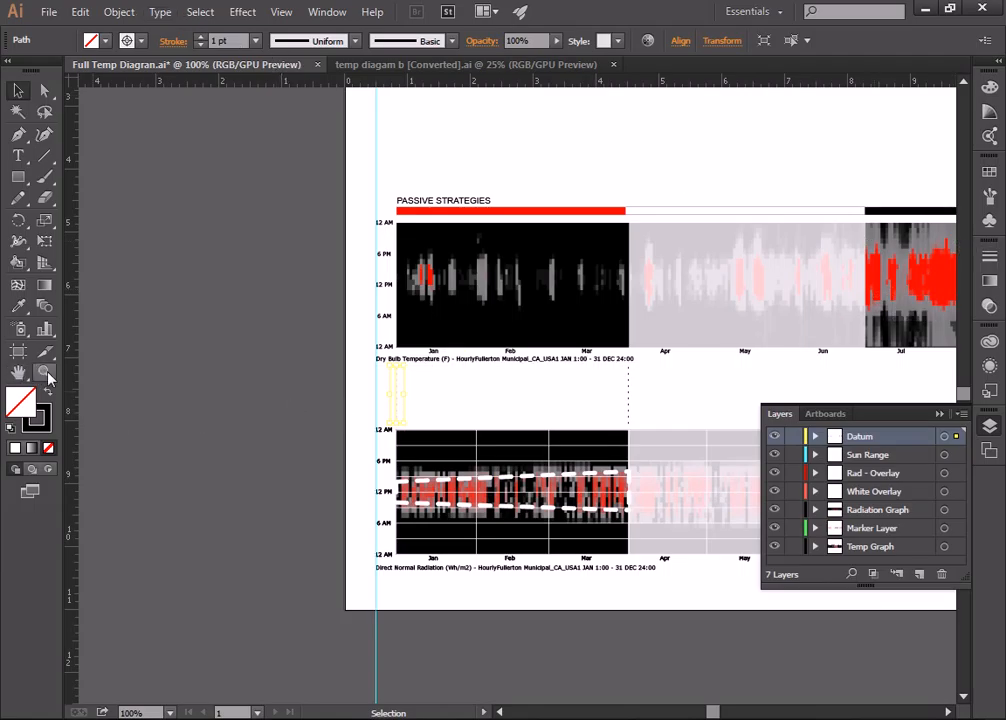
click(449, 404)
click(449, 380)
click(609, 361)
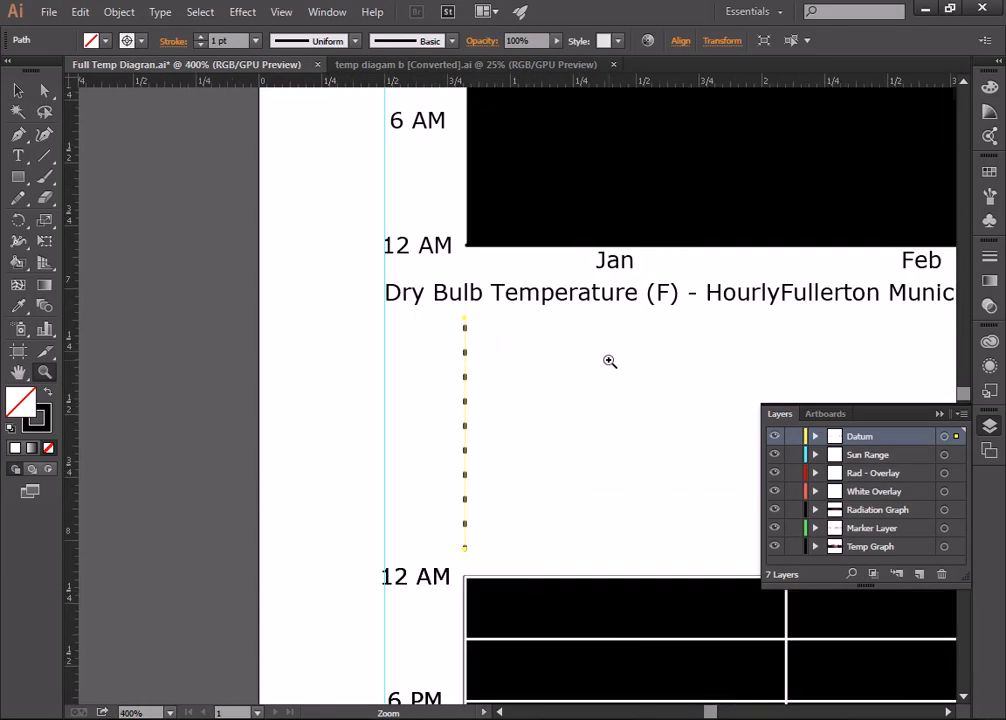
click(523, 385)
scroll(480, 359, down, 1)
key(v)
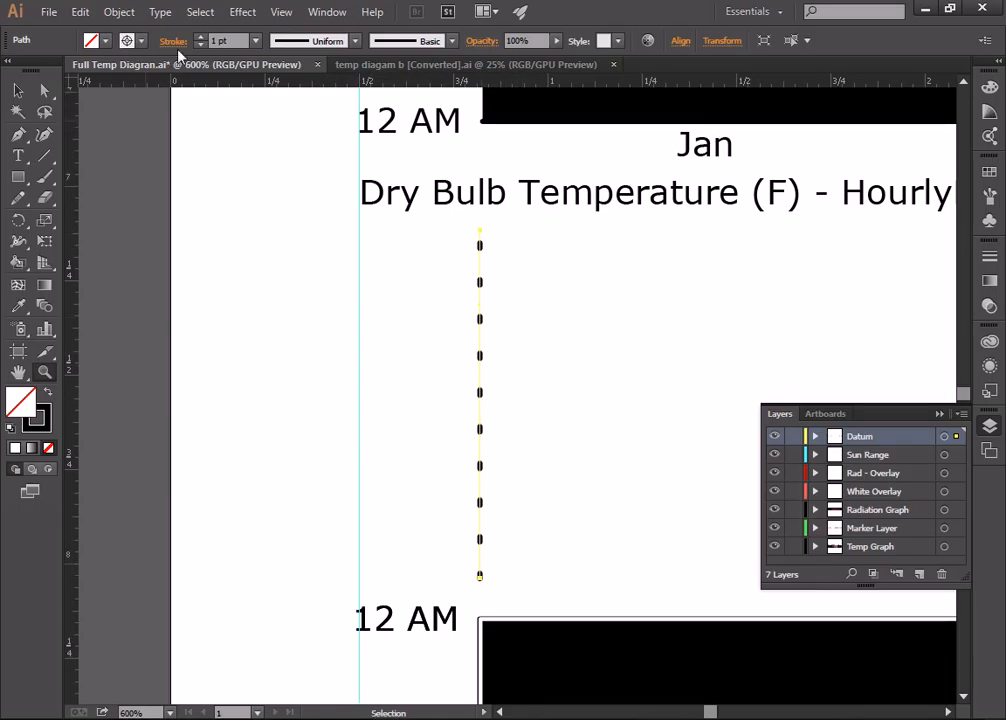
- Try a 6 pt stroke weight on the January datum line and undo it
click(256, 40)
click(277, 213)
key(z)
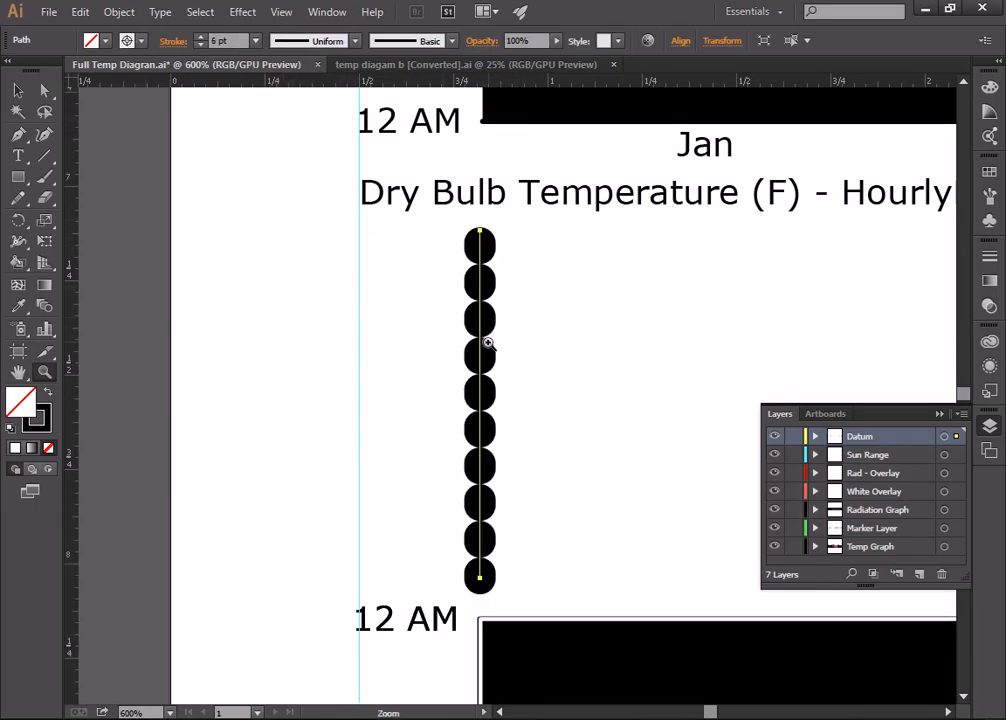
key(v)
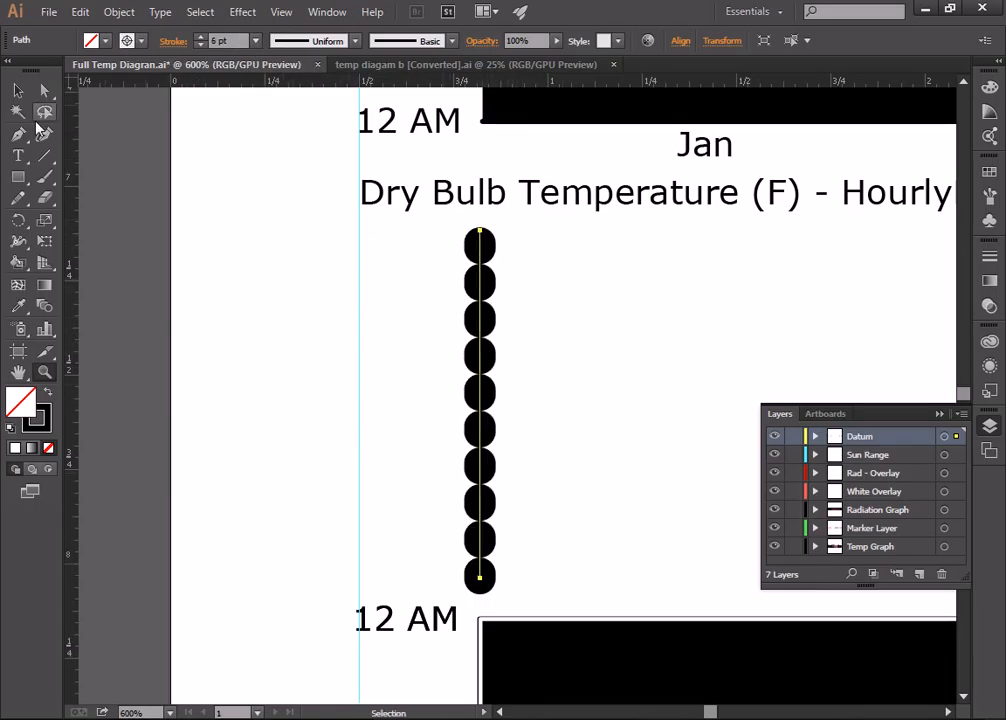
key(ctrl+z)
- Examine the January datum line's dots against both graphs at a wider view
click(414, 330)
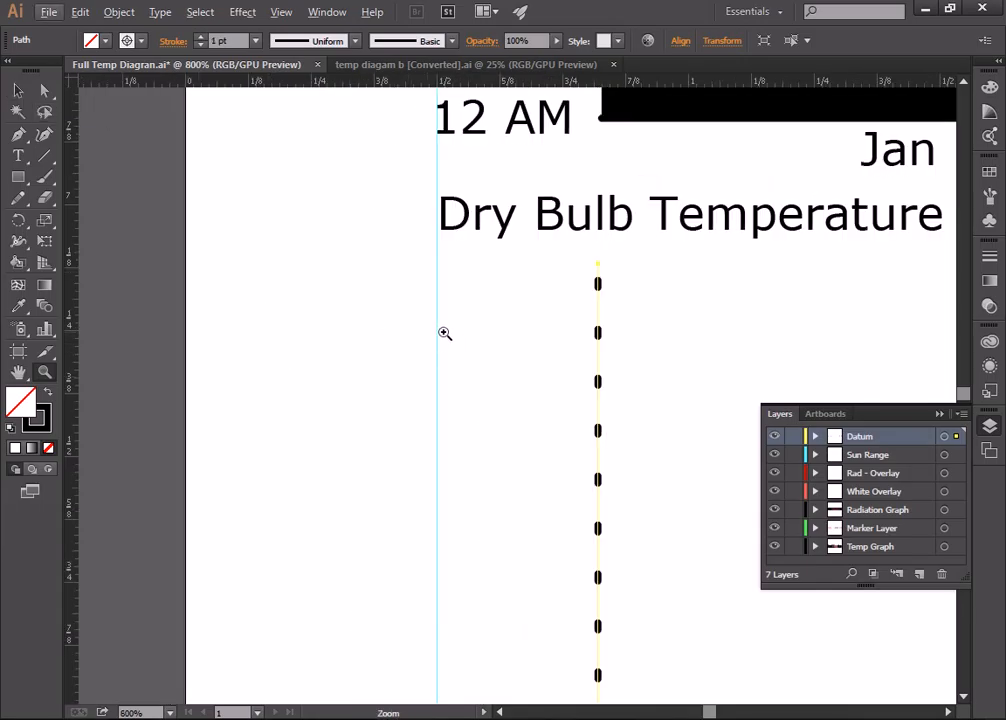
alt+click(488, 340)
alt+click(500, 337)
alt+click(515, 335)
alt+click(563, 354)
alt+click(691, 364)
alt+click(730, 366)
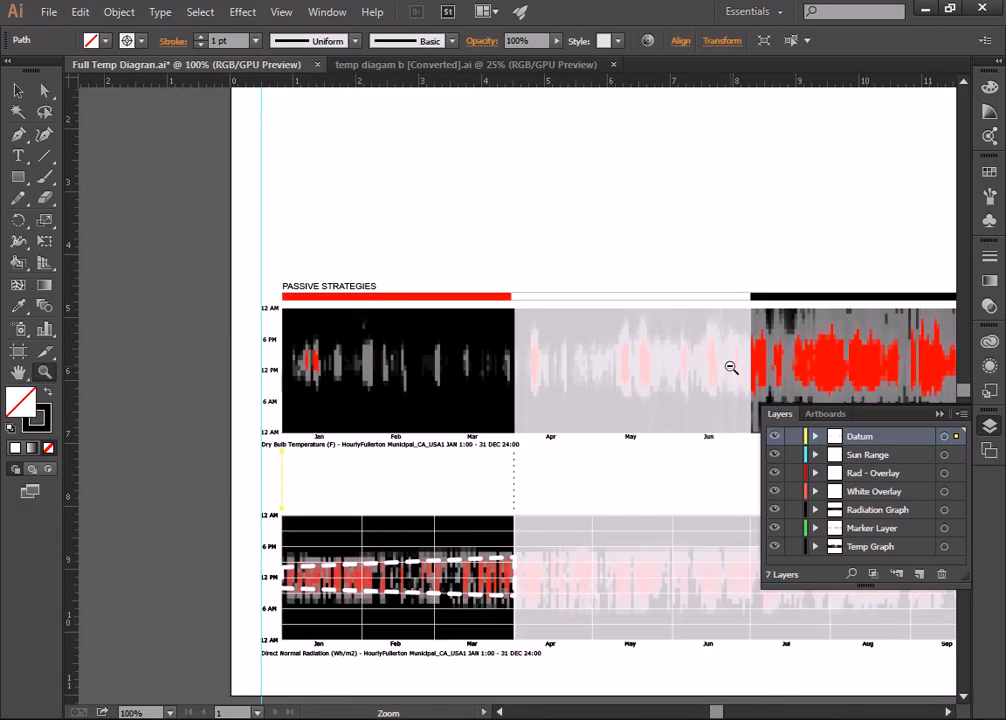